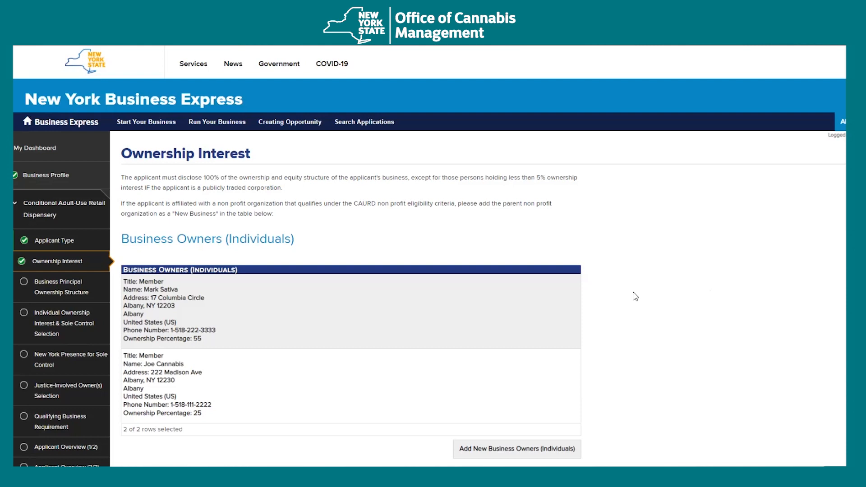
- Check that the individual and business owner tables total 100%, then save the Ownership Interest page
scroll(634, 295, "down", 3)
scroll(635, 296, "down", 1)
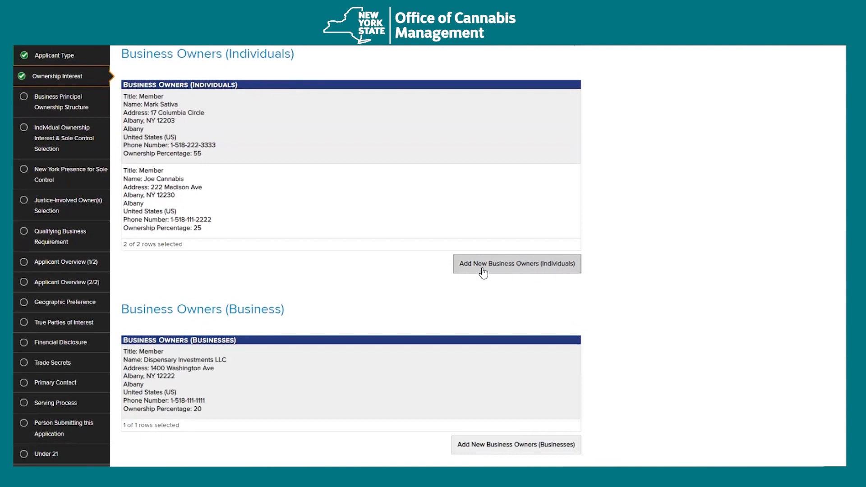
scroll(667, 361, "down", 3)
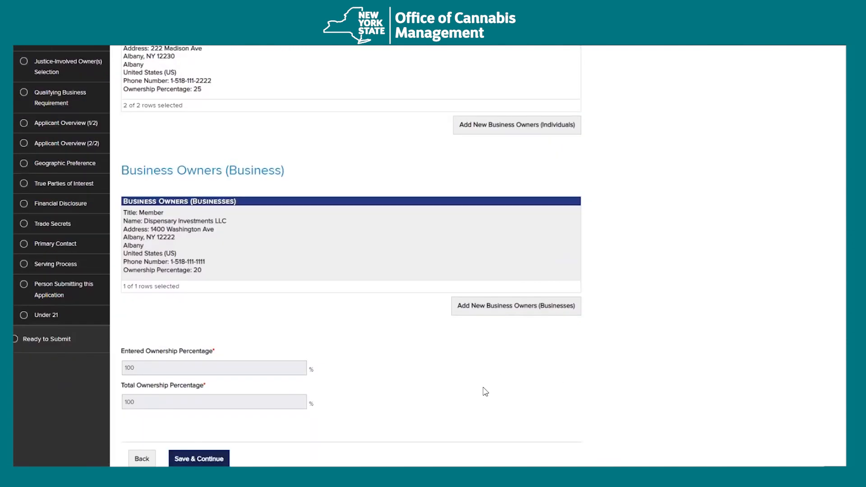
scroll(485, 393, "down", 1)
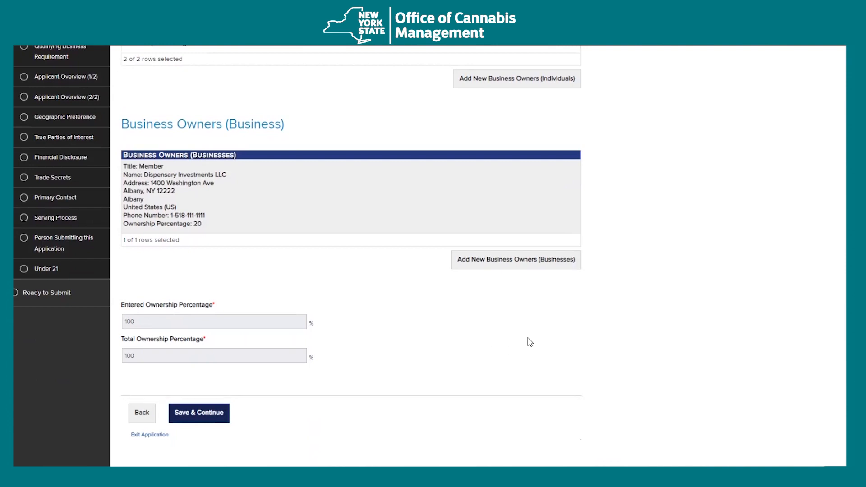
left_click(210, 421)
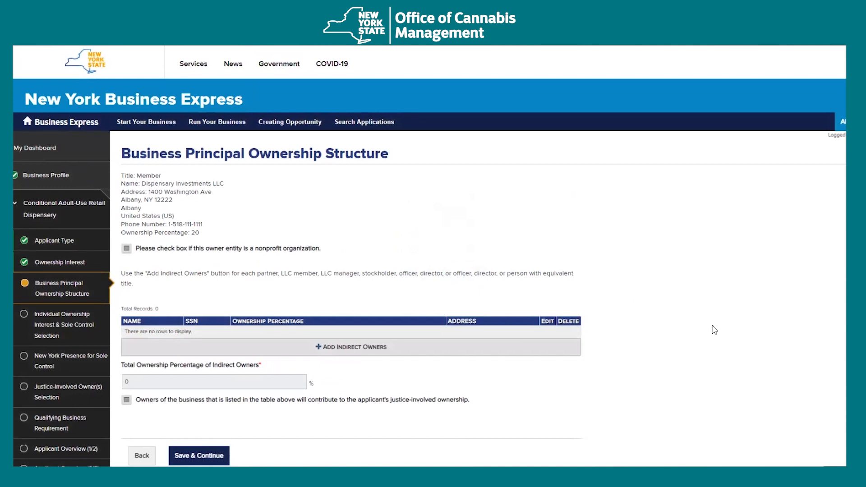
- Start a new indirect owner with title Owner and enter the person's first and last name
left_click_drag(243, 187, 116, 189)
left_click(351, 214)
left_click(365, 353)
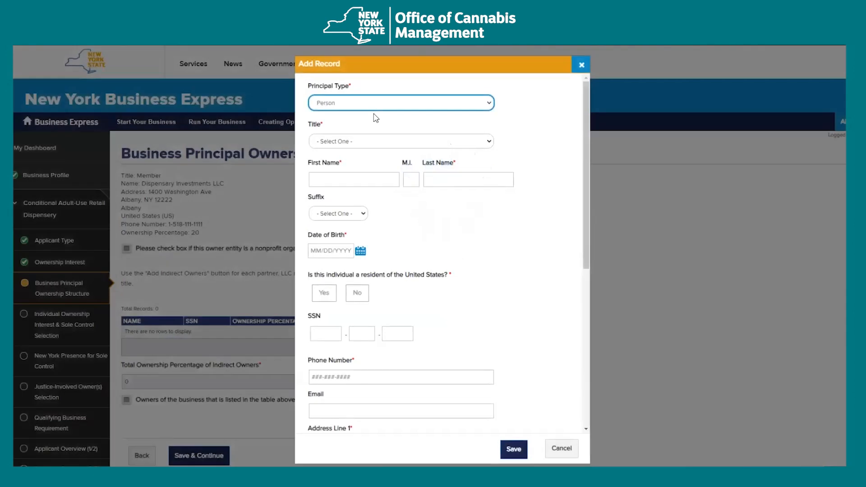
left_click(360, 143)
left_click(350, 161)
left_click(351, 179)
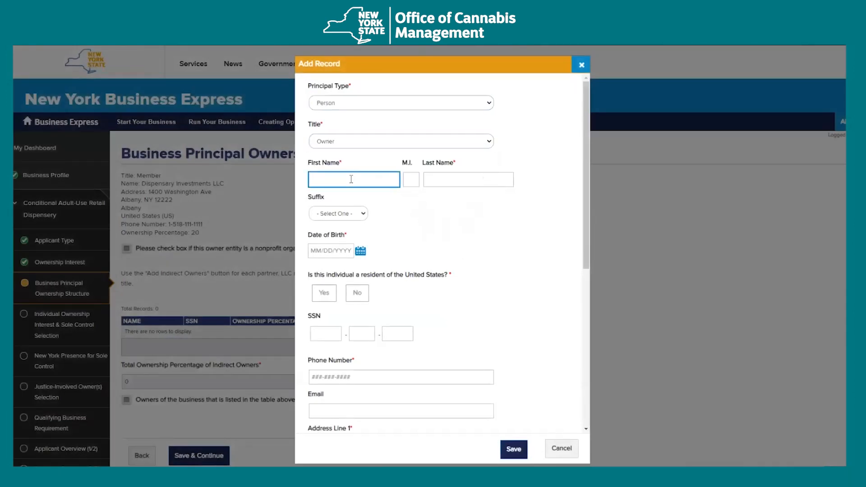
type("John")
key("Tab")
key("Tab")
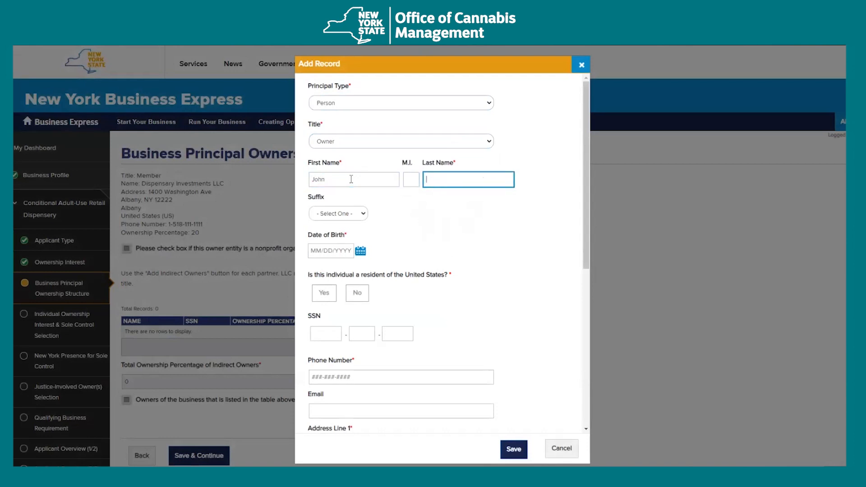
type("Money")
key("Tab")
key("Tab")
- Enter the owner's birth date, mark them a US resident, and add their SSN and phone number
scroll(474, 245, "down", 1)
type("02/02/1922")
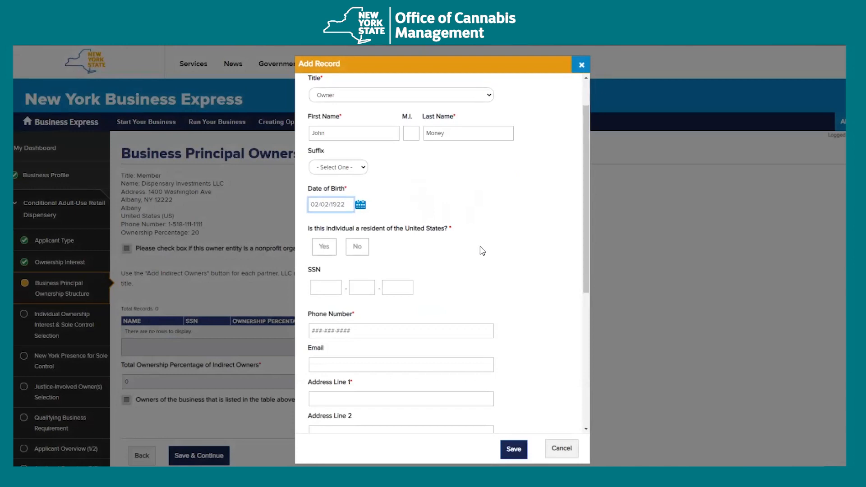
scroll(480, 248, "down", 1)
left_click(324, 200)
left_click(328, 242)
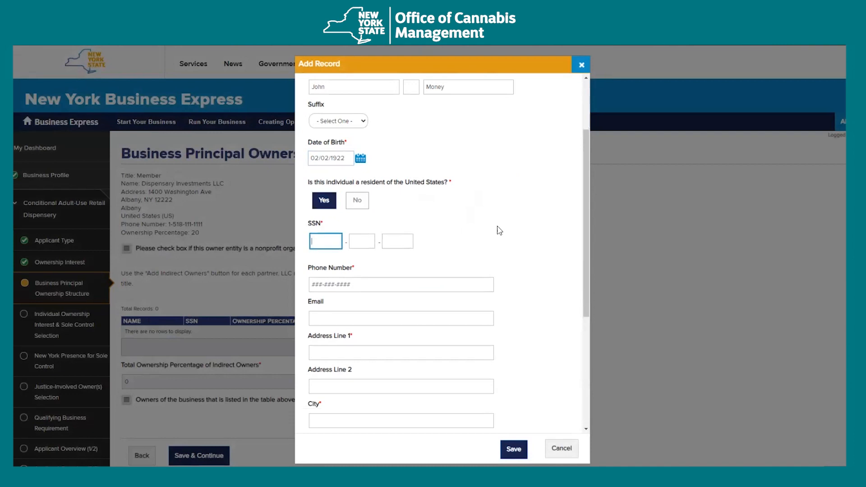
scroll(498, 229, "down", 1)
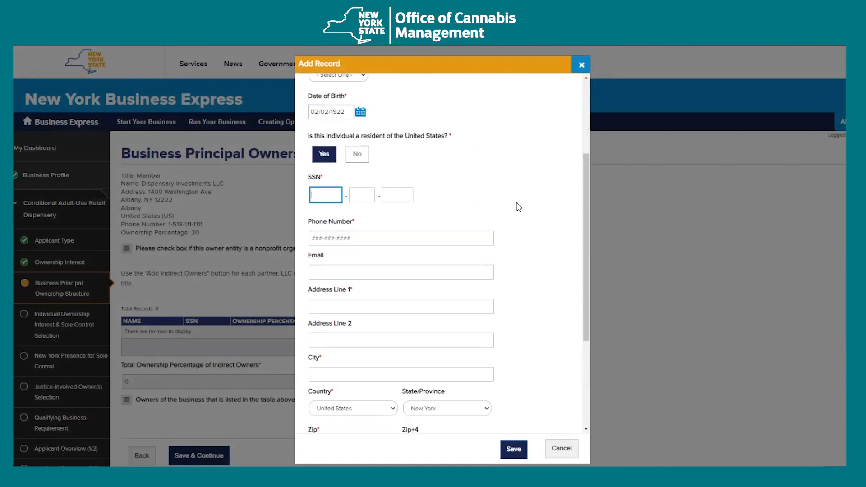
type("123456789")
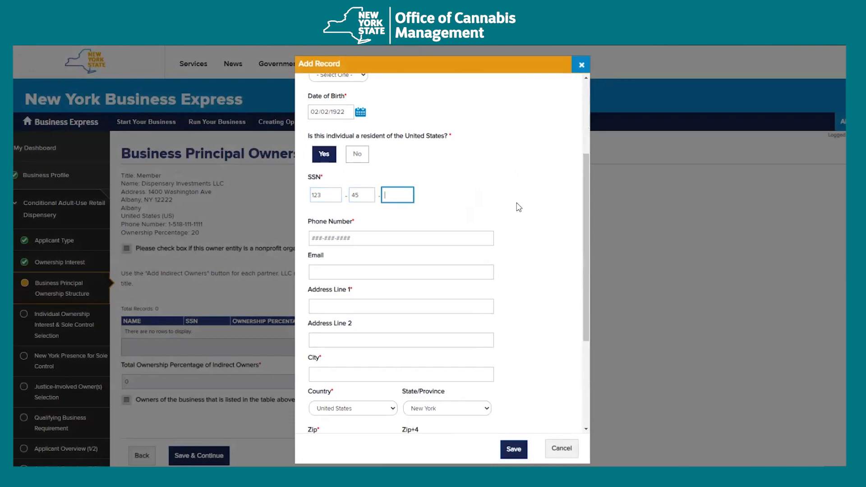
key("Tab")
scroll(537, 231, "down", 1)
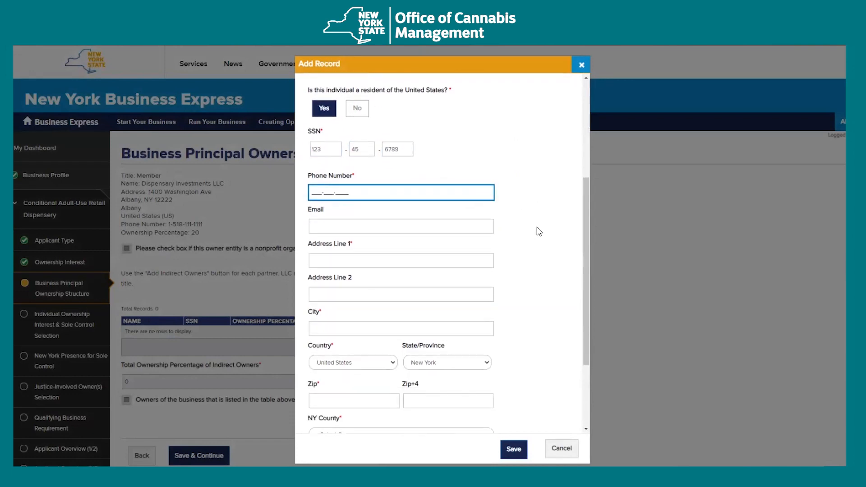
type("518-666-7777")
- Enter the owner's street address, city and zip, choose Albany County, set 40% ownership, and save
key("Tab")
key("Tab")
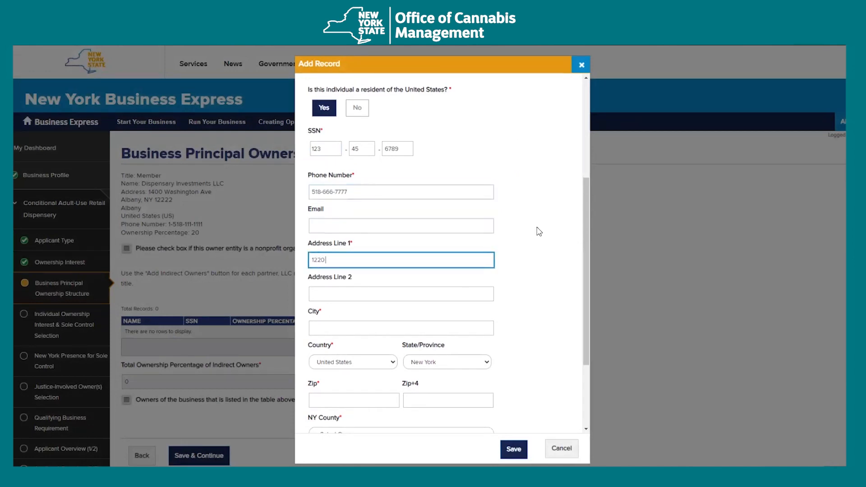
type("1220 Washington")
key("Tab")
key("Tab")
type("Albany")
key("Tab")
key("Tab")
key("Tab")
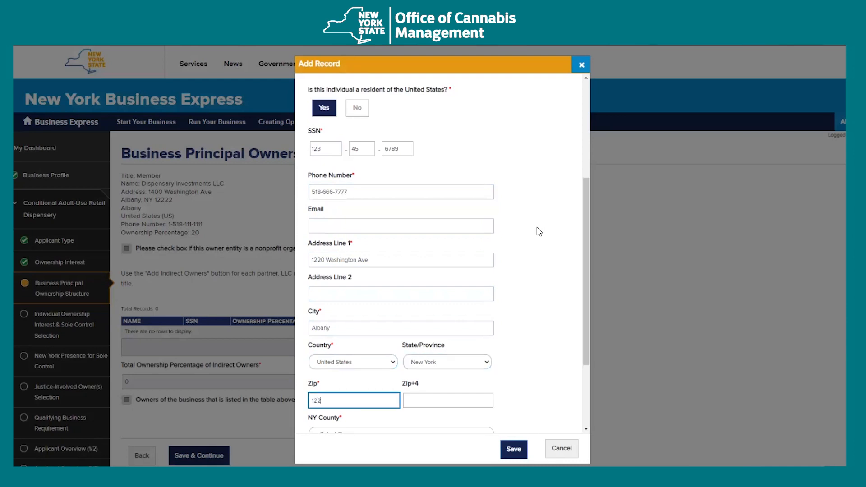
type("12226")
scroll(539, 228, "down", 3)
left_click(381, 320)
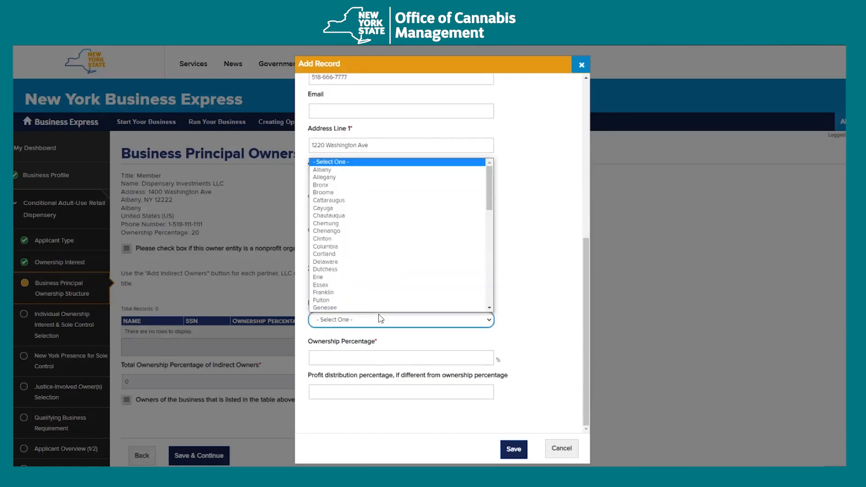
left_click(356, 174)
left_click(379, 354)
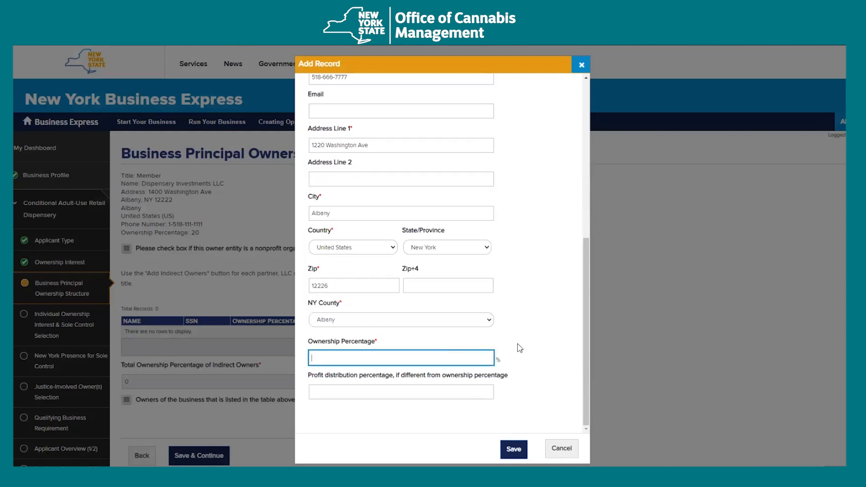
scroll(517, 347, "down", 1)
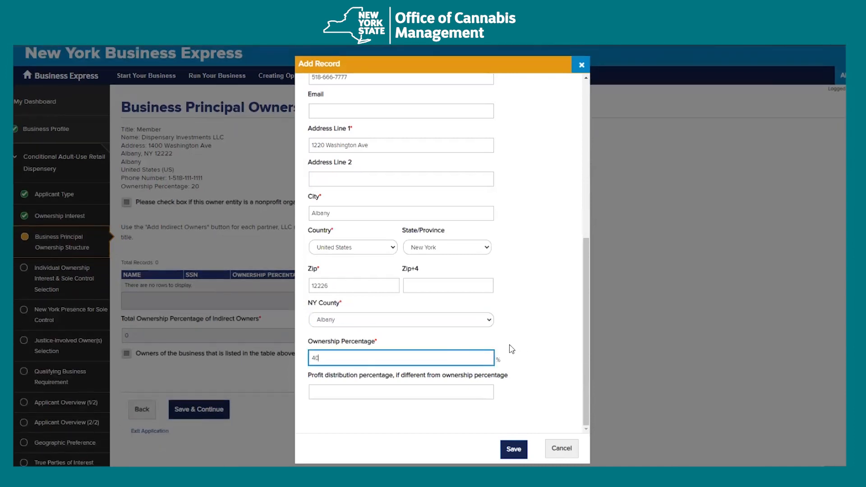
left_click(514, 449)
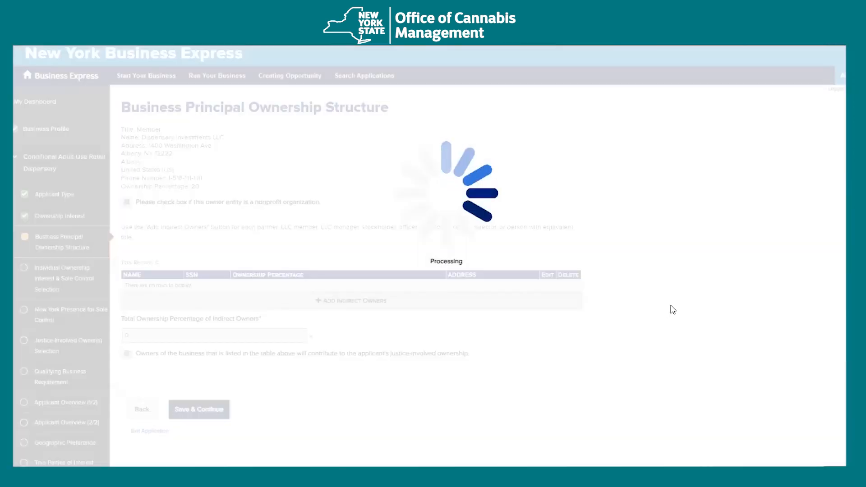
- Start another indirect owner with title Owner, entering the first name and birth date
left_click(358, 321)
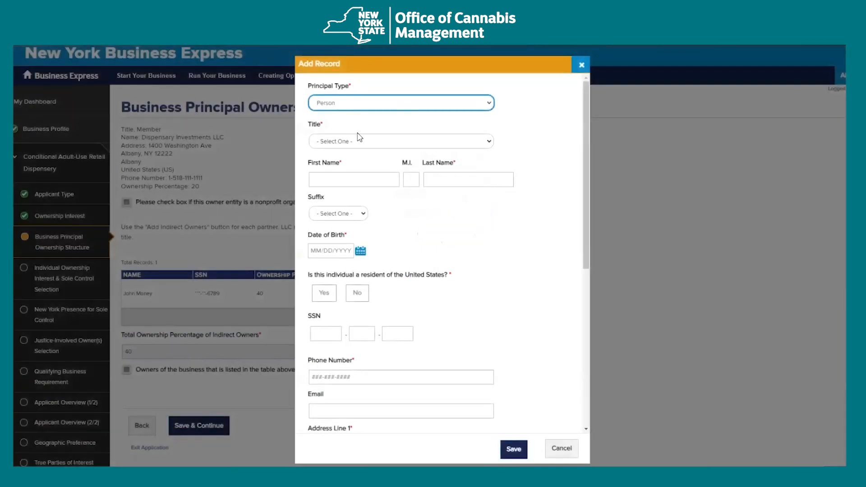
left_click(351, 141)
left_click(347, 150)
left_click(344, 180)
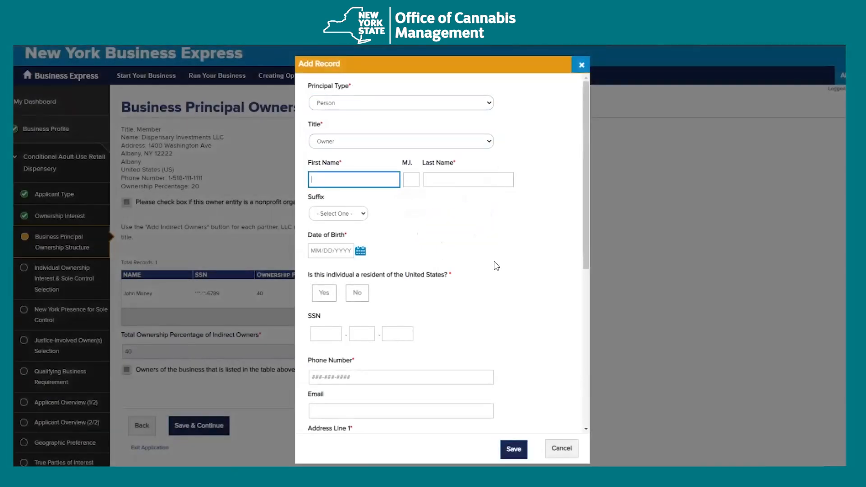
type("Susan")
key("Tab")
key("Tab")
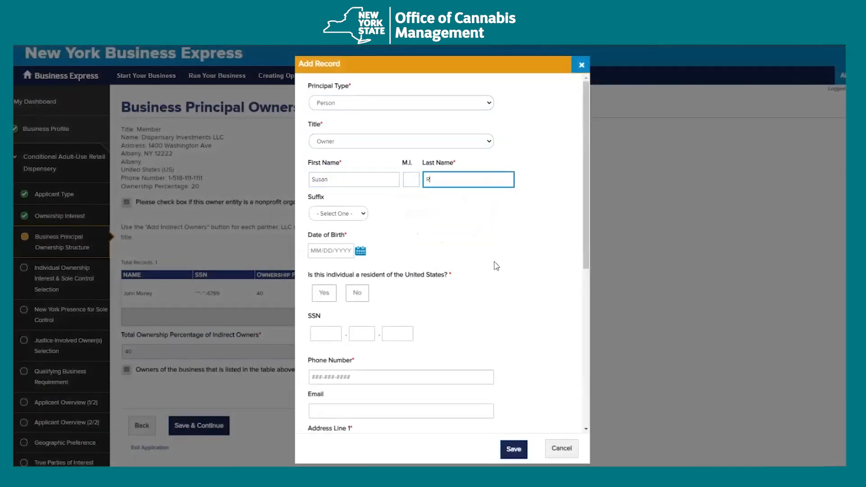
key("Tab")
key("Tab")
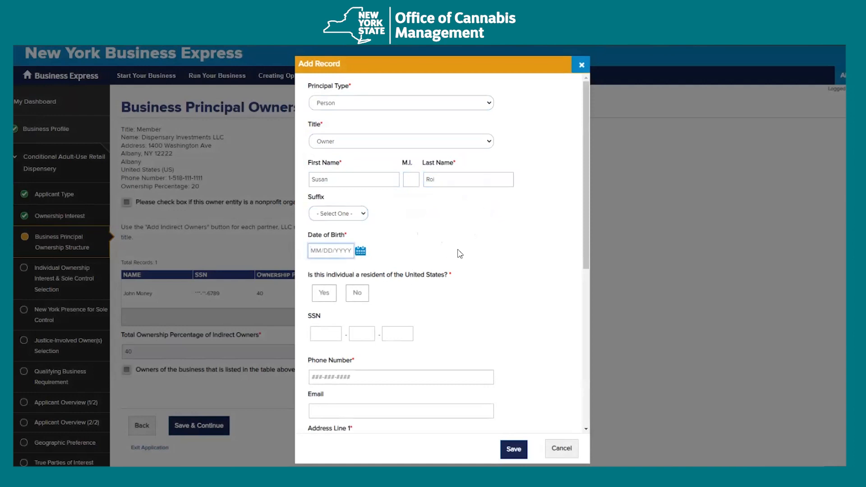
type("03/023")
- Mark the second owner as not a US resident and fill in the phone number
left_click(357, 293)
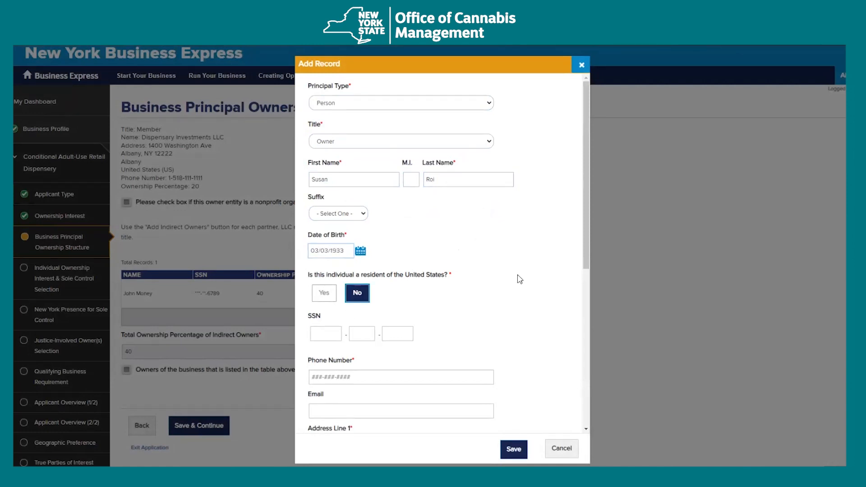
scroll(537, 284, "down", 1)
scroll(546, 277, "down", 2)
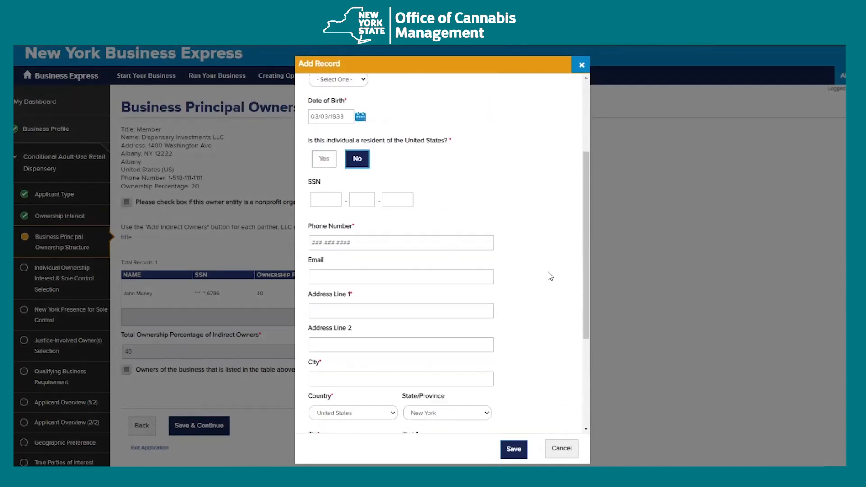
left_click(455, 243)
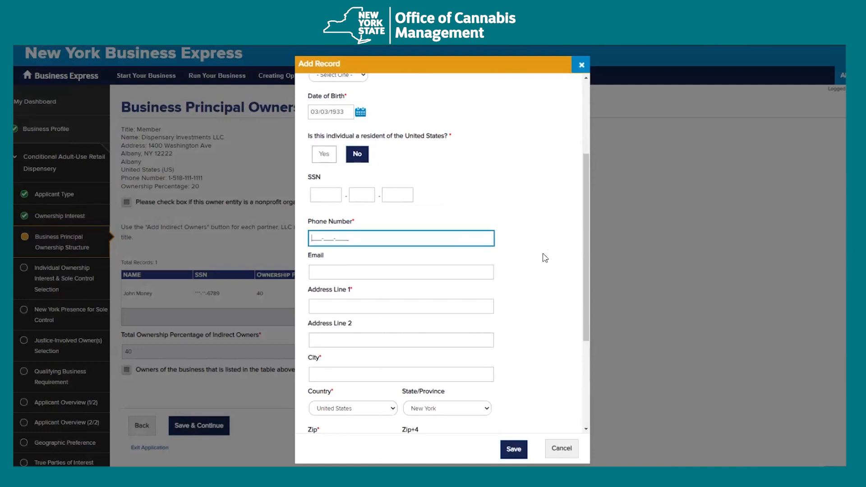
scroll(544, 258, "down", 1)
scroll(544, 259, "down", 1)
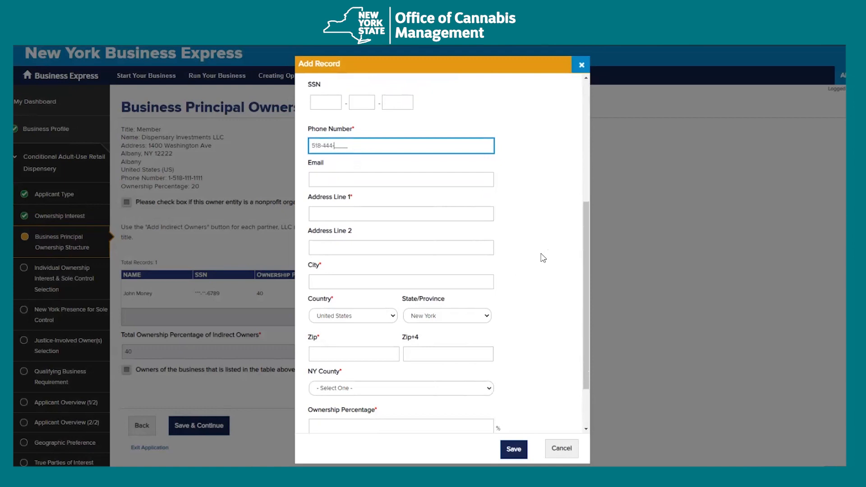
key("Tab")
key("Tab")
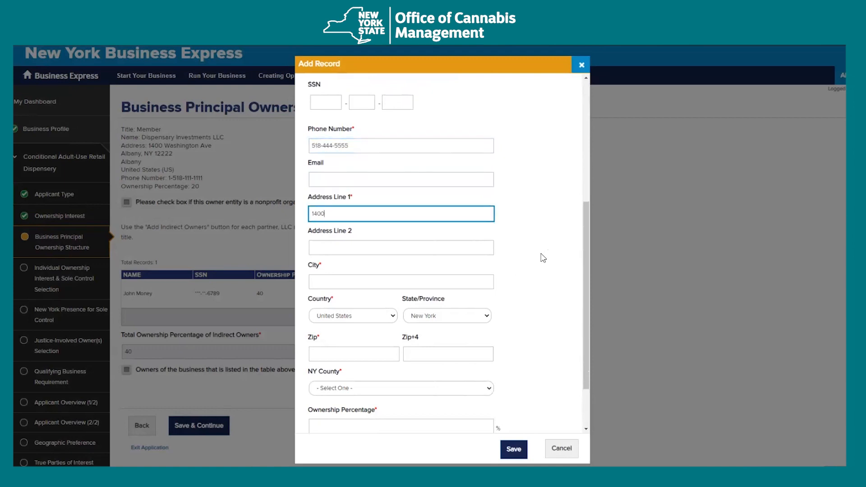
- Enter the second owner's address, city and zip, choose Albany County, set 60% ownership, and save
type("1400 Washingt")
key("Tab")
key("Tab")
type("Albany")
key("Tab")
key("Tab")
key("Tab")
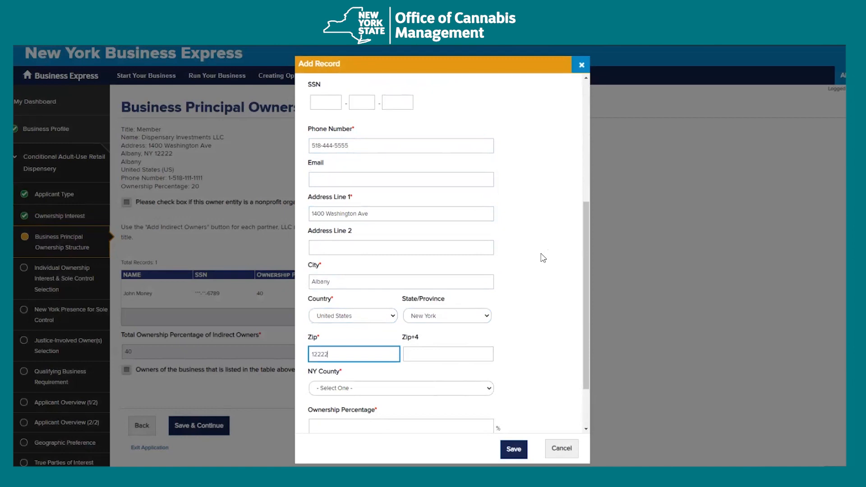
left_click(424, 391)
left_click(397, 244)
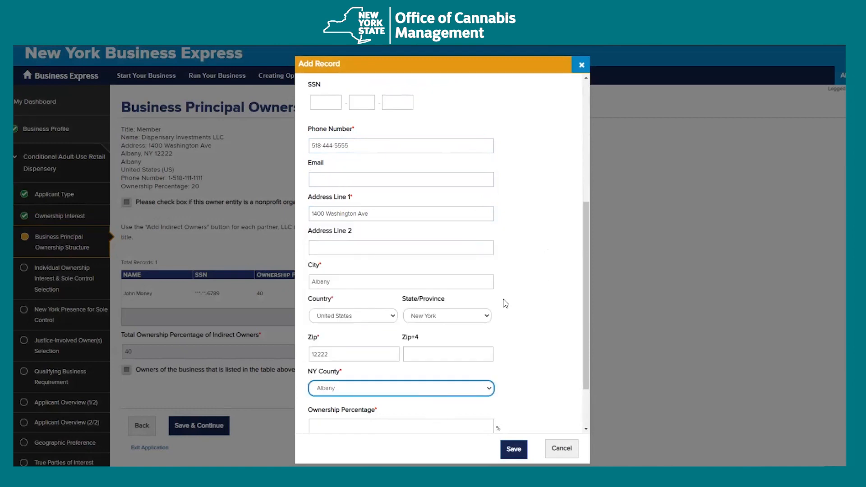
scroll(506, 303, "down", 2)
left_click(419, 356)
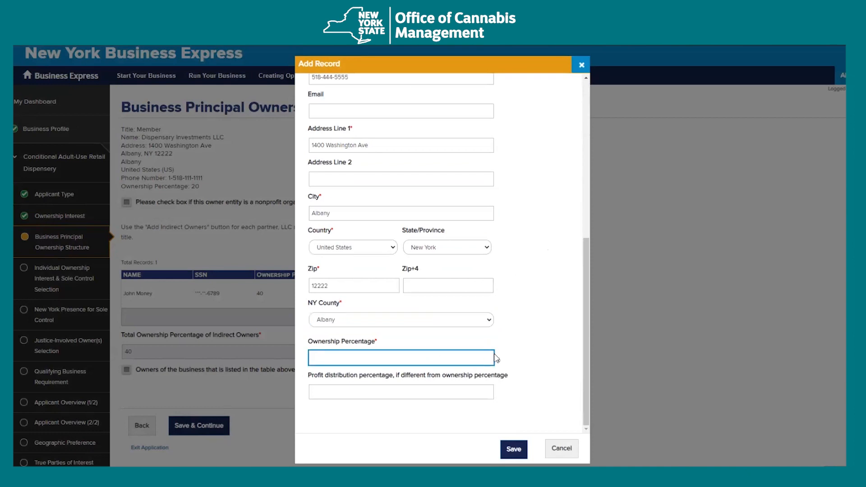
left_click(513, 449)
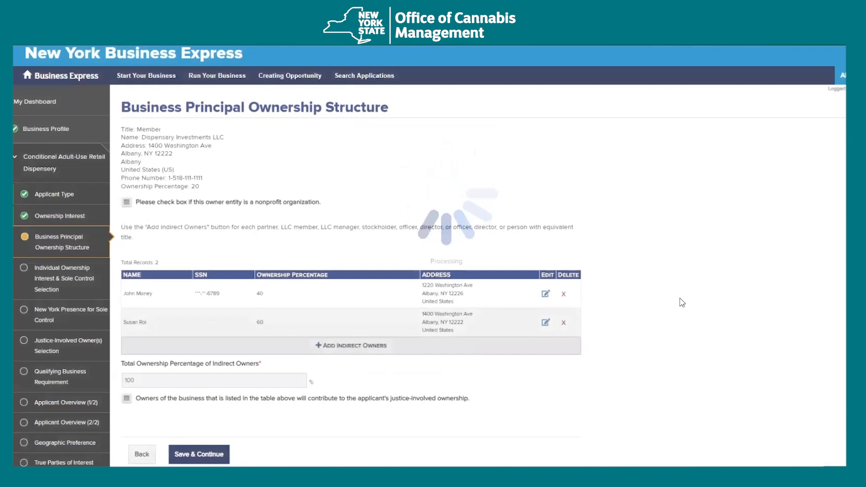
- Review the Business Principal Ownership Structure page and clear an accidental text selection
scroll(496, 316, "down", 1)
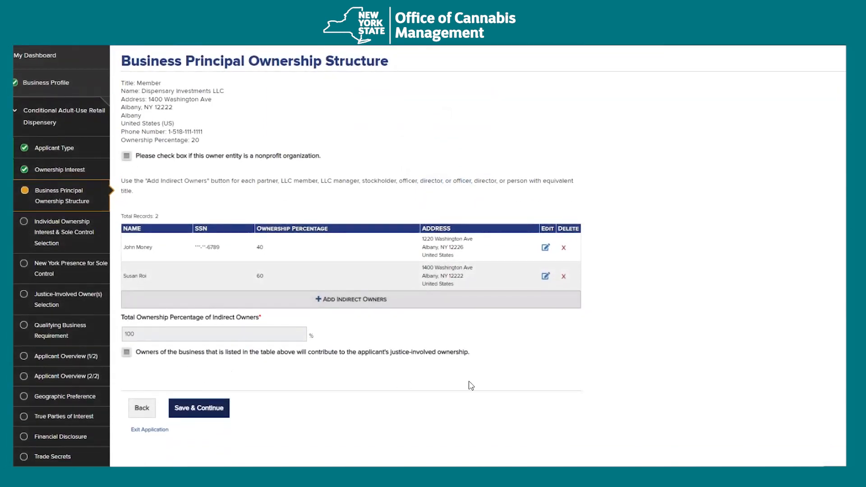
double_click(157, 91)
left_click(205, 91)
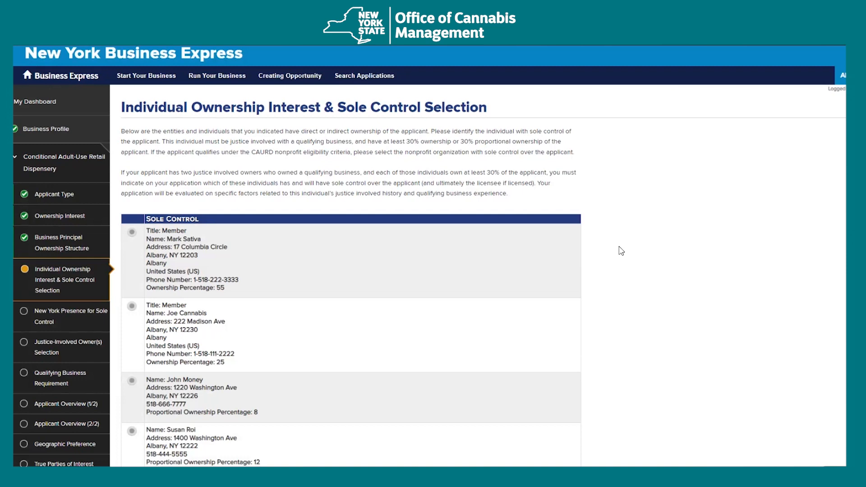
- Select the 55% member as holding sole control, tick the control attestation, and save
scroll(619, 248, "down", 1)
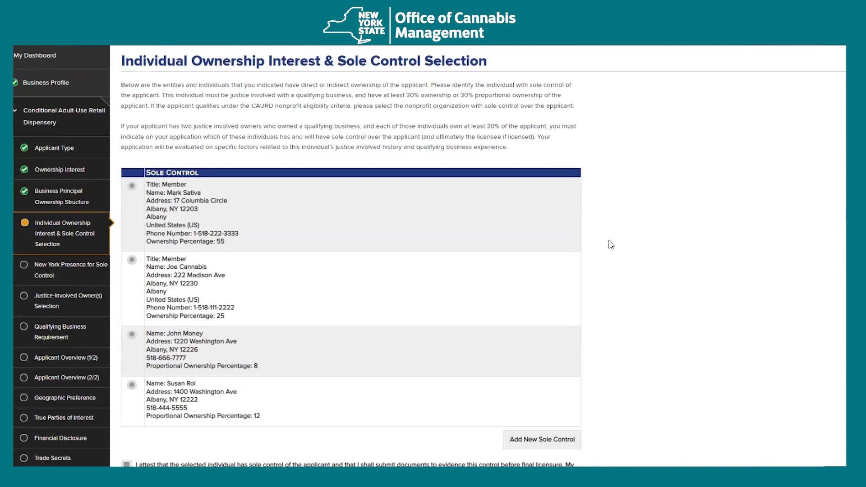
scroll(622, 245, "down", 1)
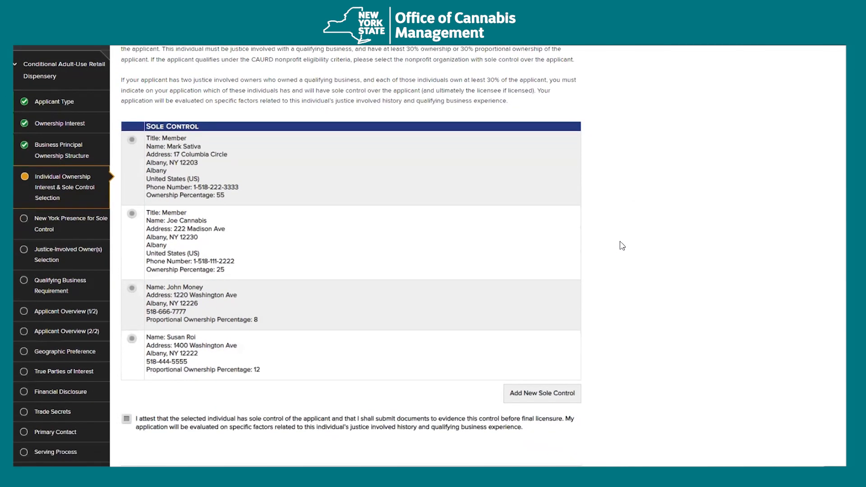
left_click(132, 140)
scroll(684, 298, "up", 1)
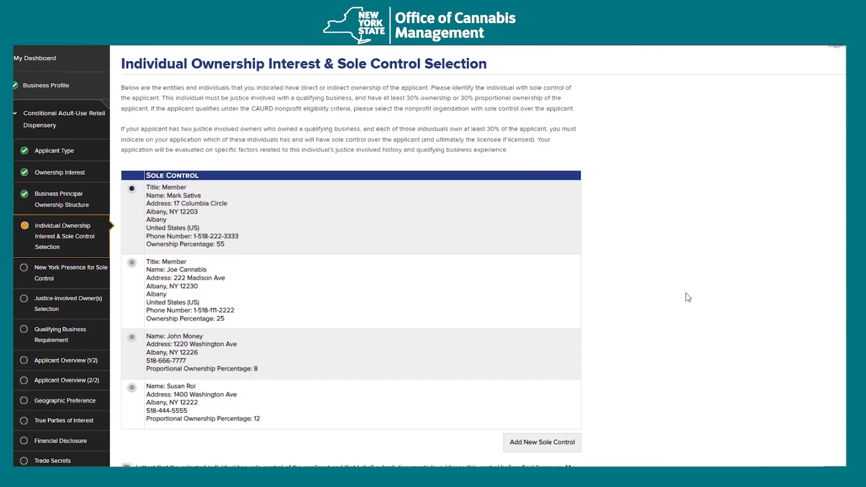
scroll(687, 296, "up", 1)
scroll(406, 238, "down", 2)
scroll(291, 216, "down", 1)
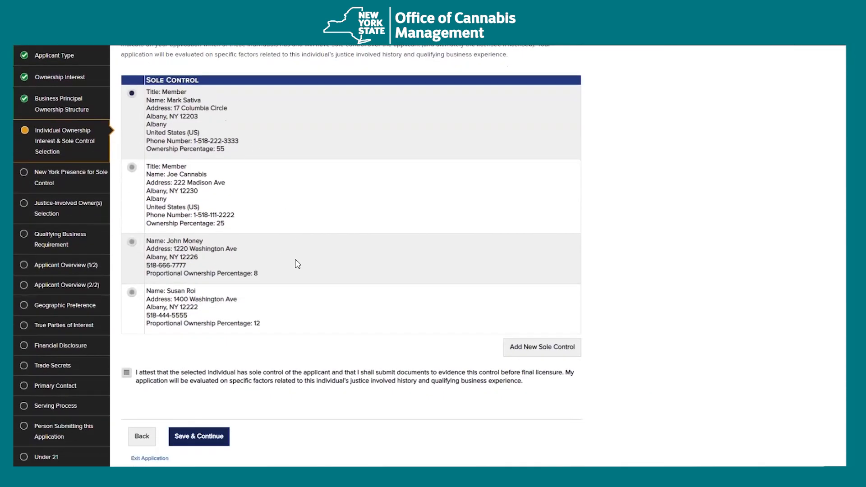
left_click(127, 374)
scroll(376, 428, "down", 2)
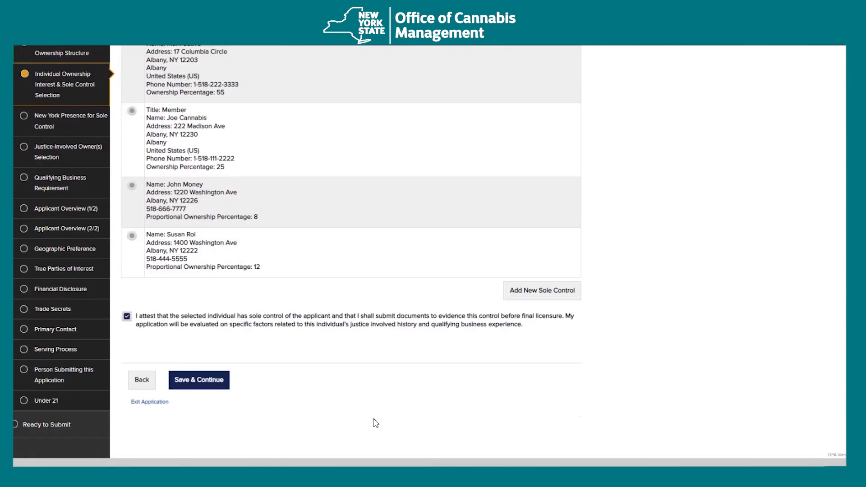
left_click(204, 352)
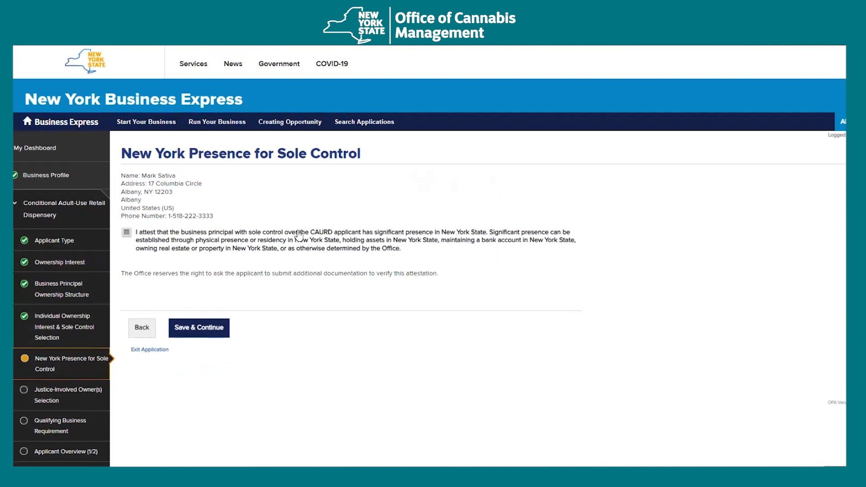
- Tick the attestation that the sole-control principal has significant New York presence
left_click(128, 234)
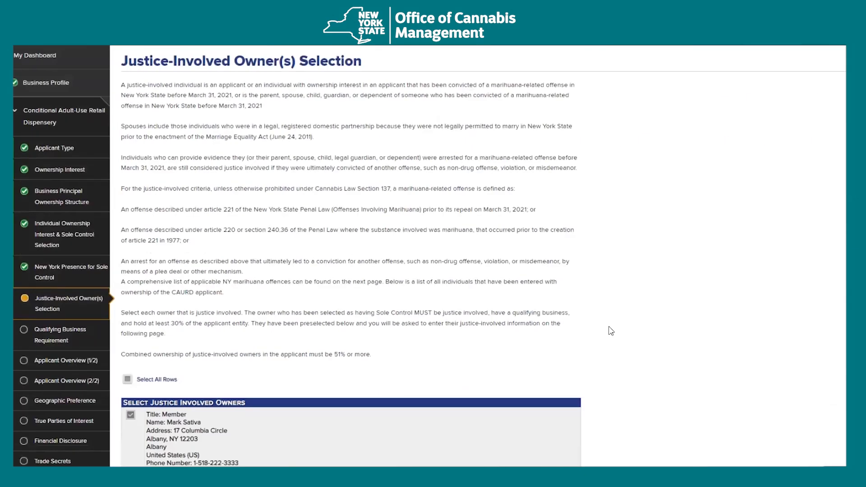
- Review the Select Justice Involved Owners table, keep the 55% member checked, and save
scroll(611, 331, "down", 2)
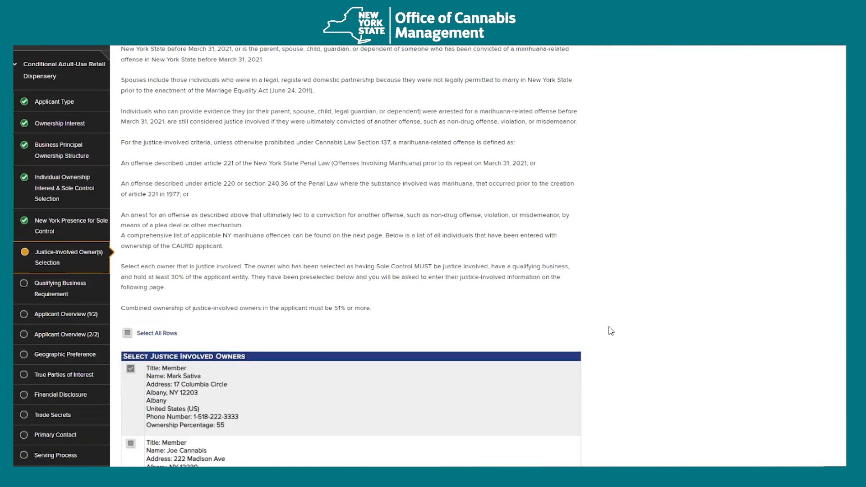
scroll(611, 331, "up", 3)
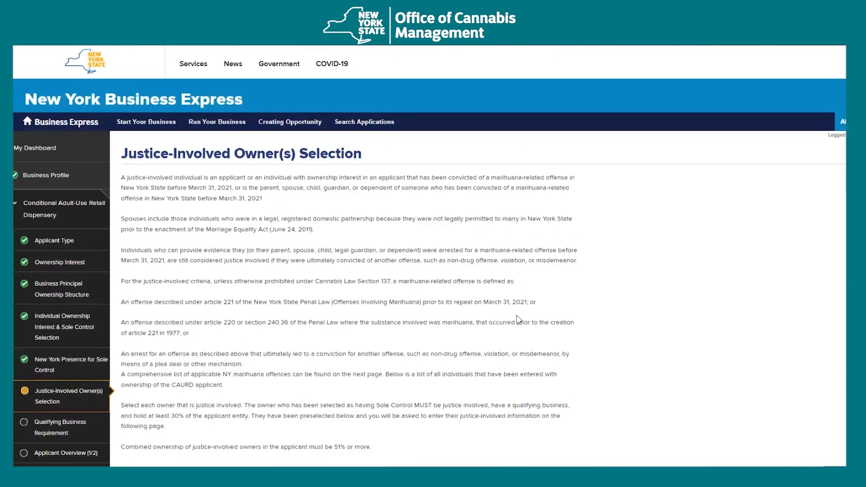
scroll(617, 330, "down", 1)
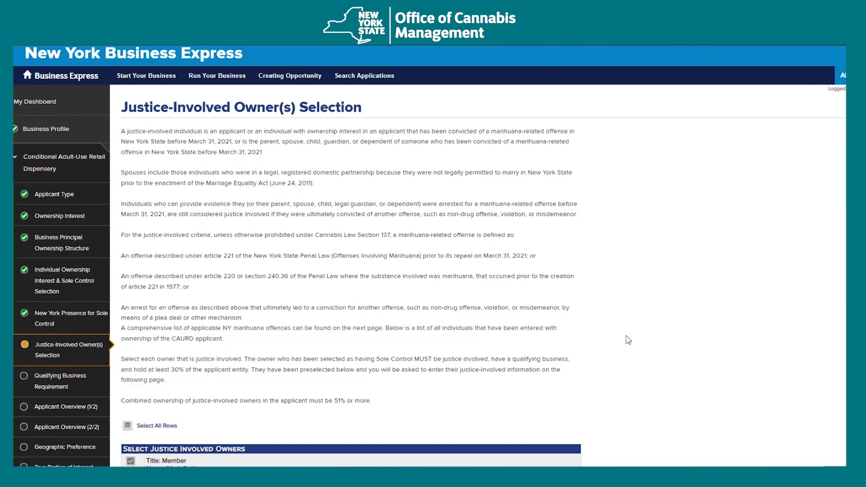
scroll(625, 339, "down", 2)
scroll(627, 339, "down", 5)
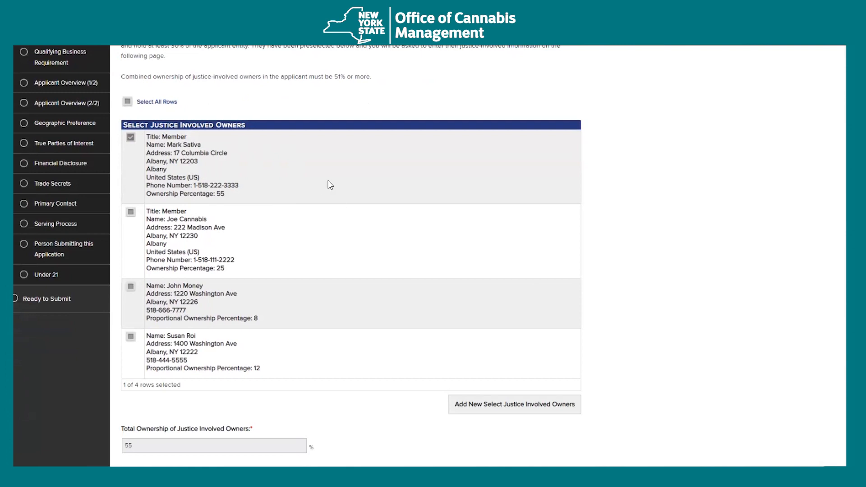
scroll(321, 192, "down", 1)
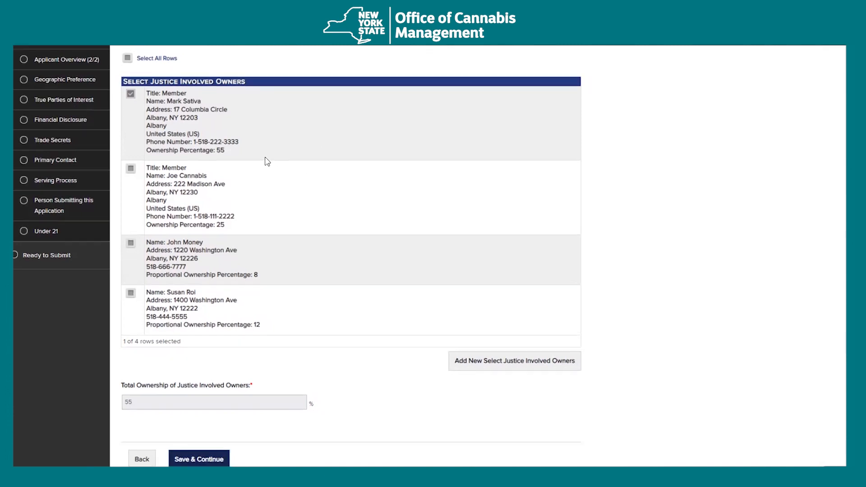
scroll(265, 169, "up", 1)
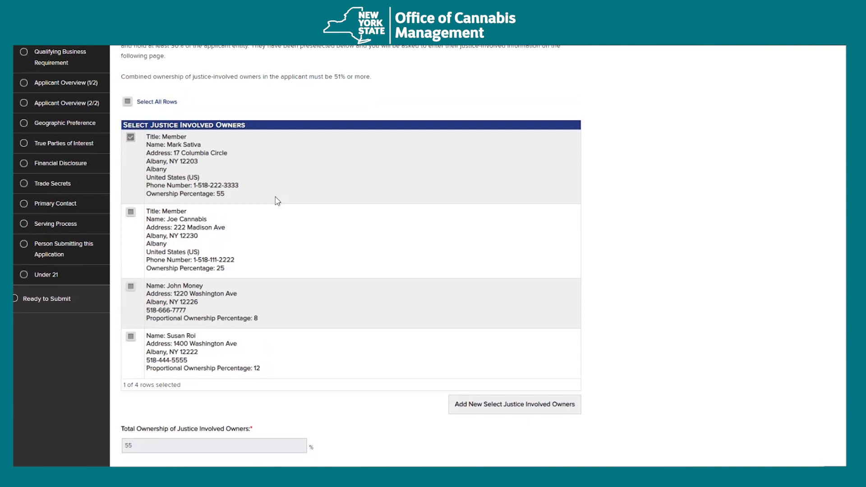
scroll(289, 216, "down", 1)
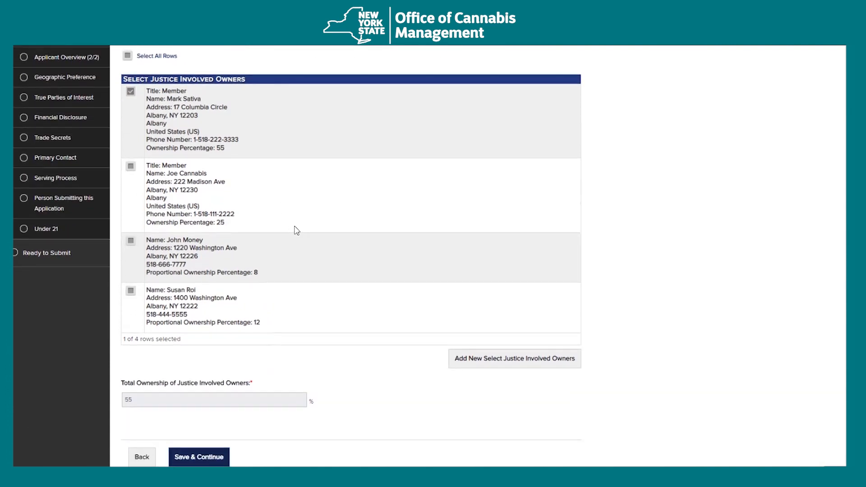
scroll(296, 230, "up", 1)
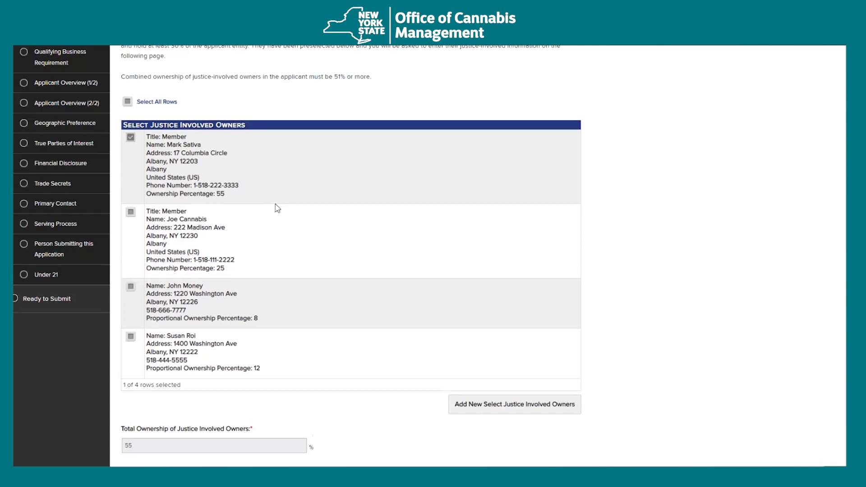
scroll(366, 232, "up", 4)
scroll(587, 266, "up", 2)
scroll(582, 266, "down", 7)
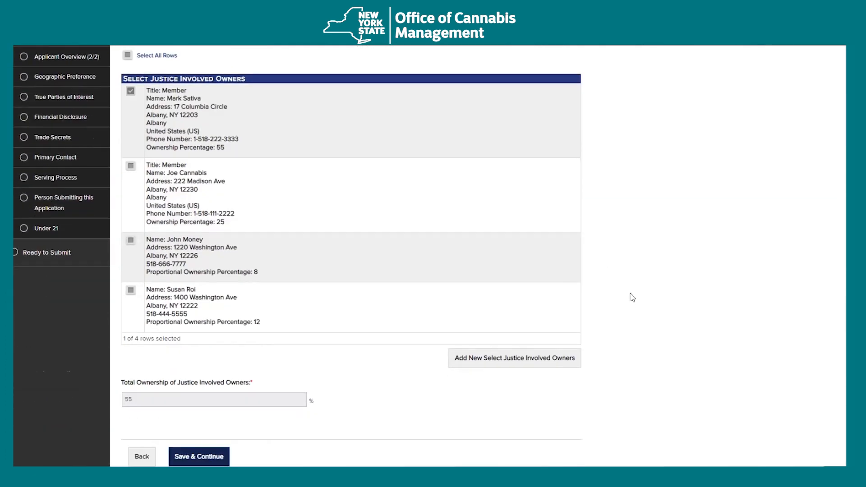
scroll(564, 341, "down", 1)
scroll(370, 410, "up", 1)
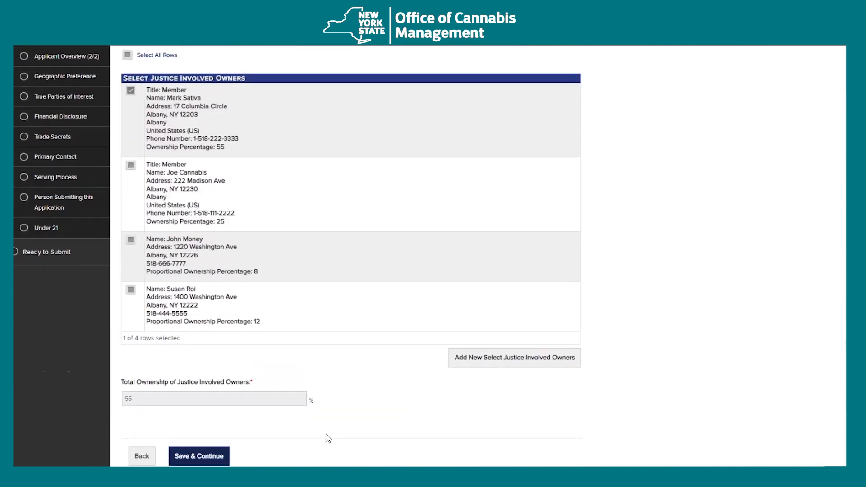
left_click(199, 456)
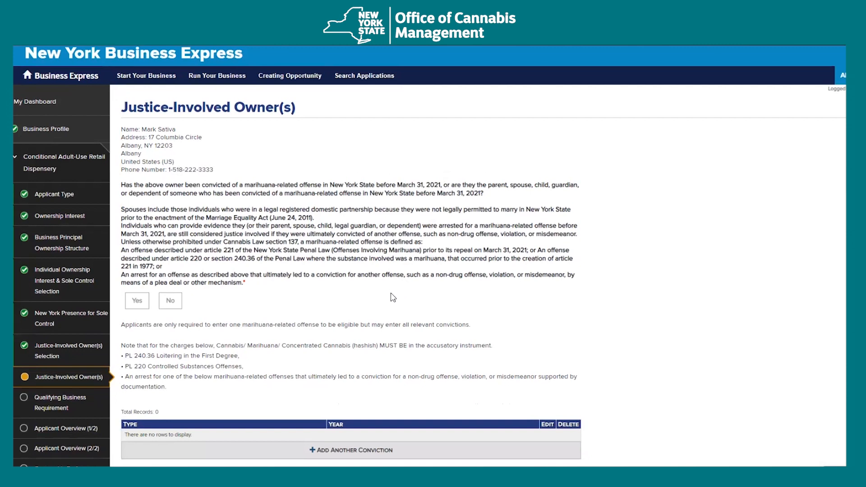
- Add a 1995 conviction record for PL 221.10 first-degree unlawful possession
scroll(541, 290, "down", 1)
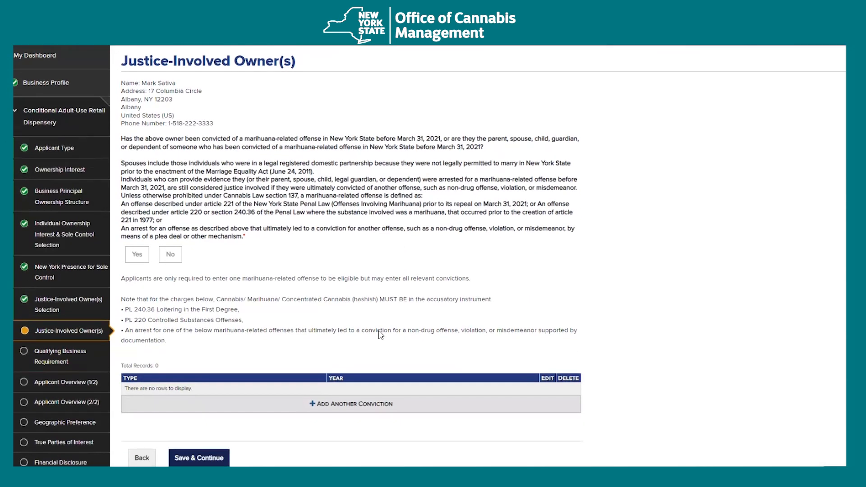
left_click(352, 400)
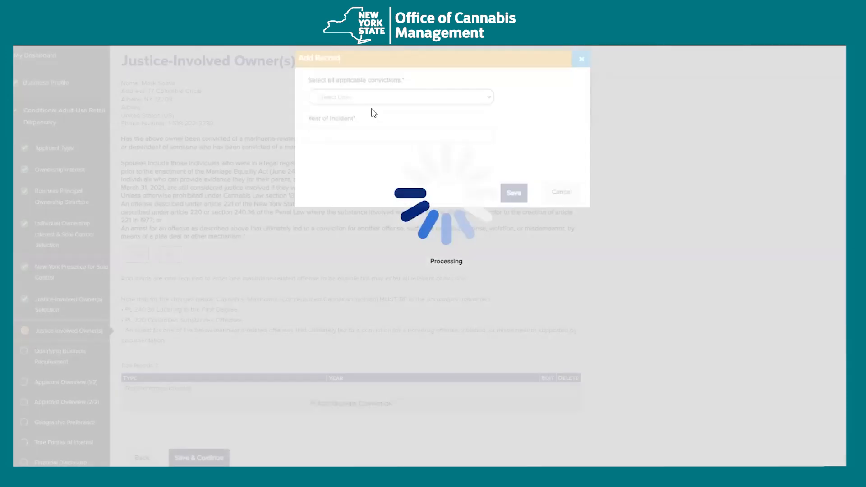
left_click(370, 104)
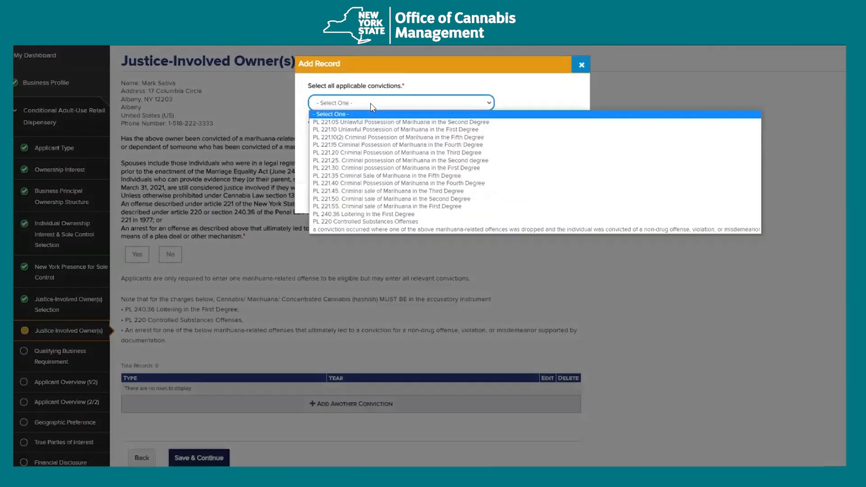
left_click(477, 129)
left_click(426, 143)
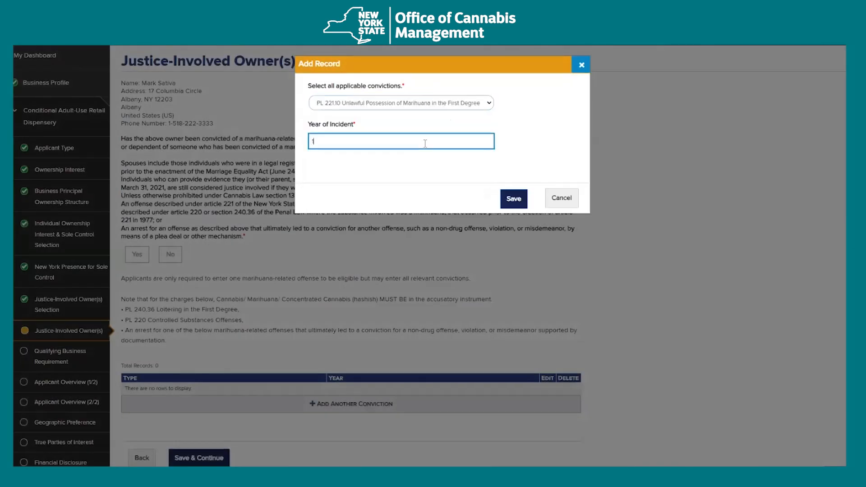
left_click(516, 202)
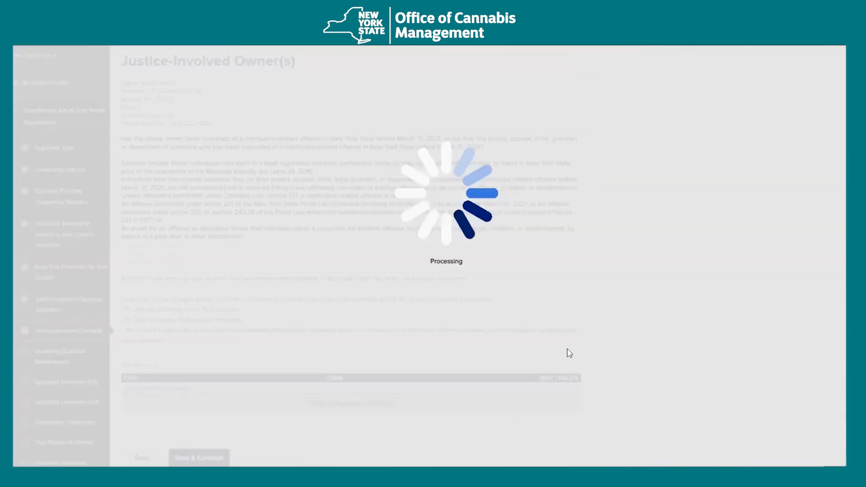
- Add a 2002 conviction record for PL 221.45 third-degree criminal sale
scroll(380, 370, "down", 1)
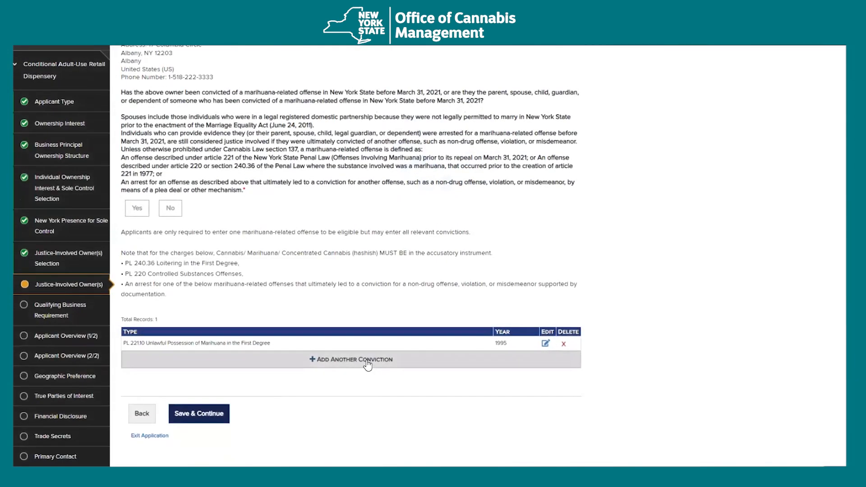
left_click(367, 363)
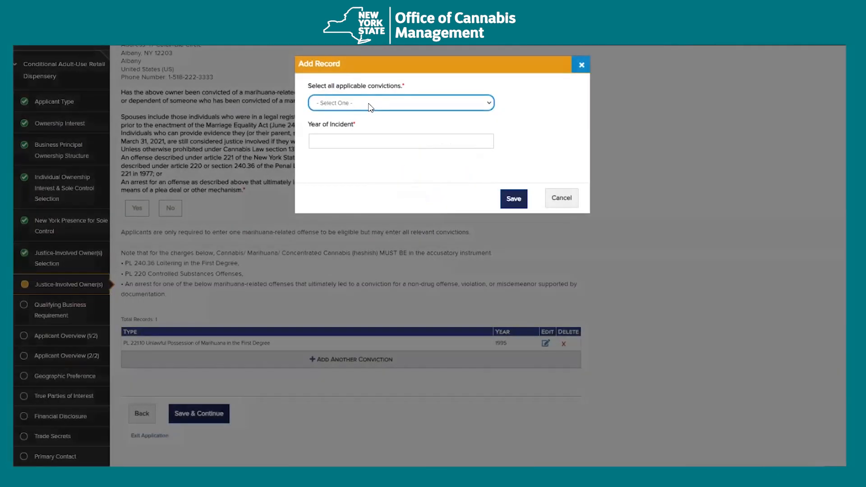
left_click(370, 107)
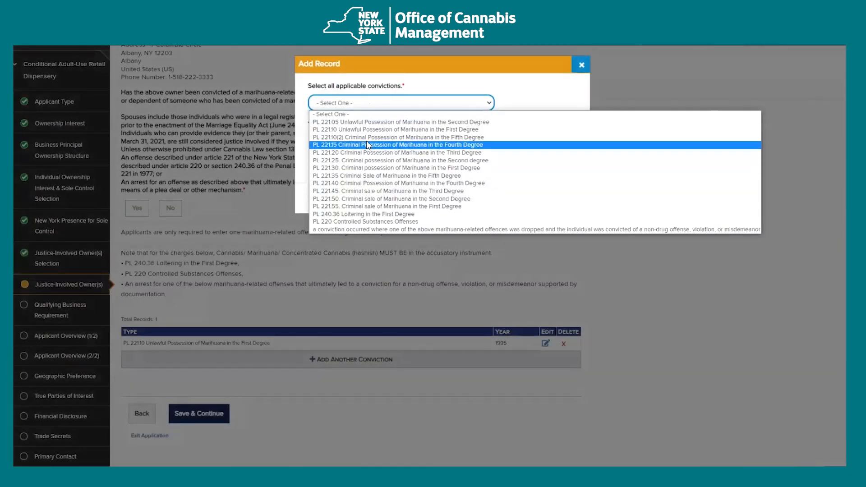
left_click(461, 190)
left_click(408, 135)
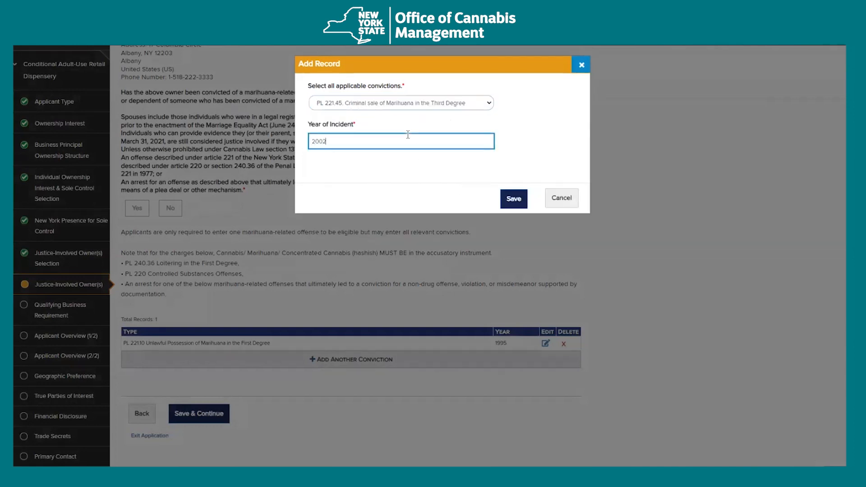
left_click(508, 201)
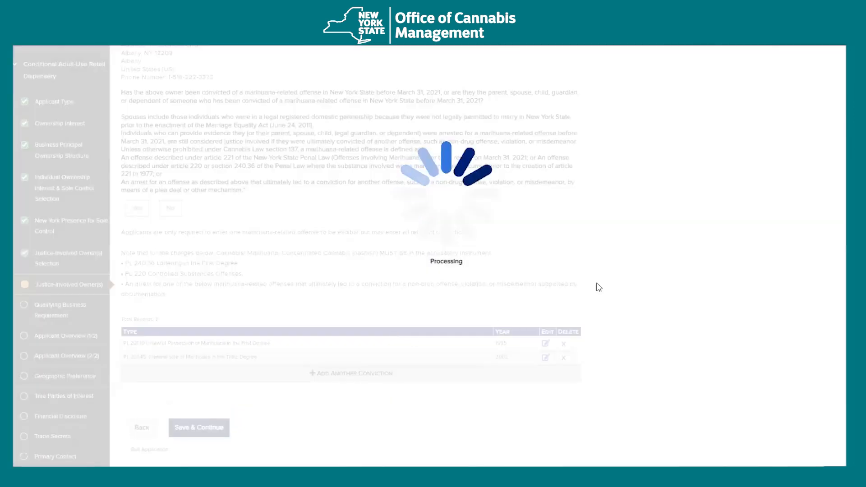
- Answer Yes to the marihuana-related conviction question and save the Justice-Involved Owner(s) page
left_click(137, 256)
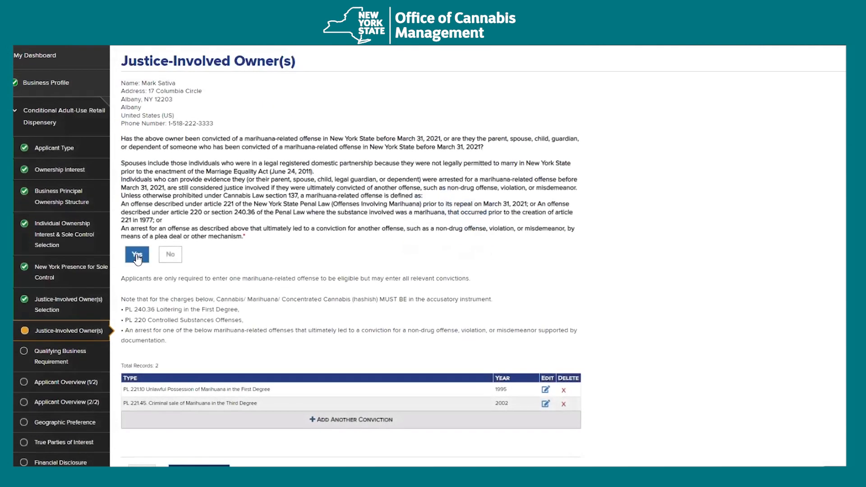
scroll(607, 368, "down", 2)
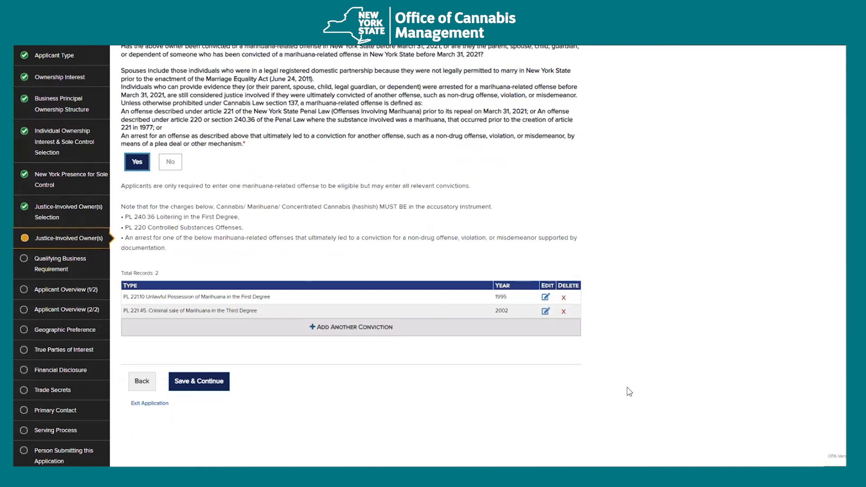
scroll(662, 388, "up", 3)
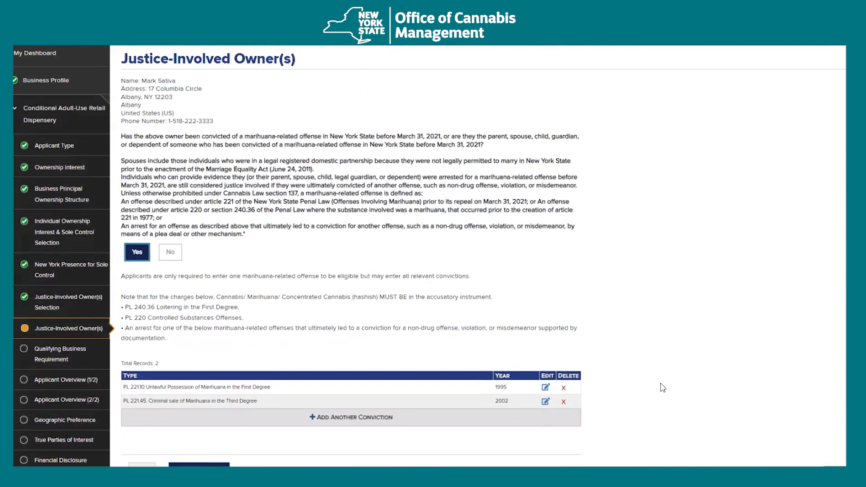
scroll(663, 388, "down", 2)
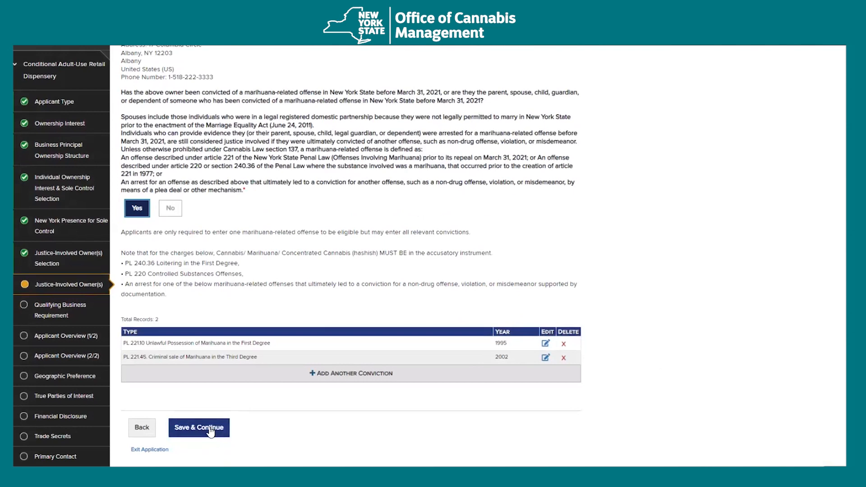
left_click(211, 428)
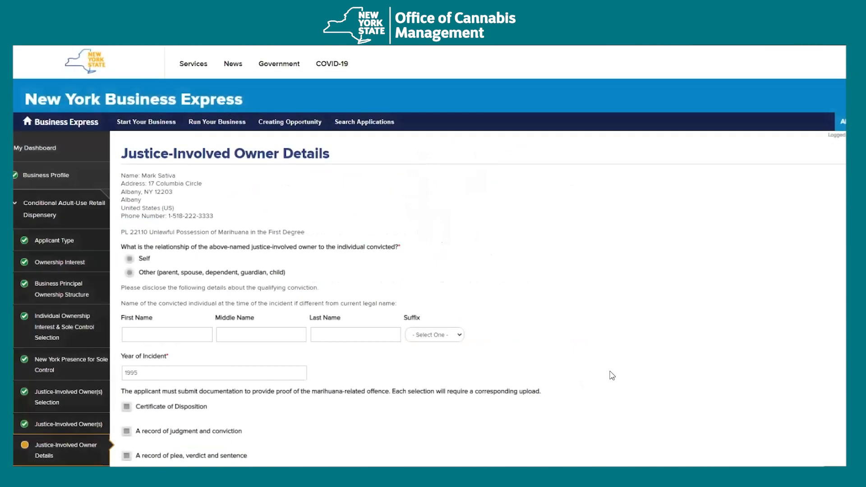
- Select Self as the convicted individual for the 1995 conviction and review the proof-document options
scroll(612, 376, "down", 1)
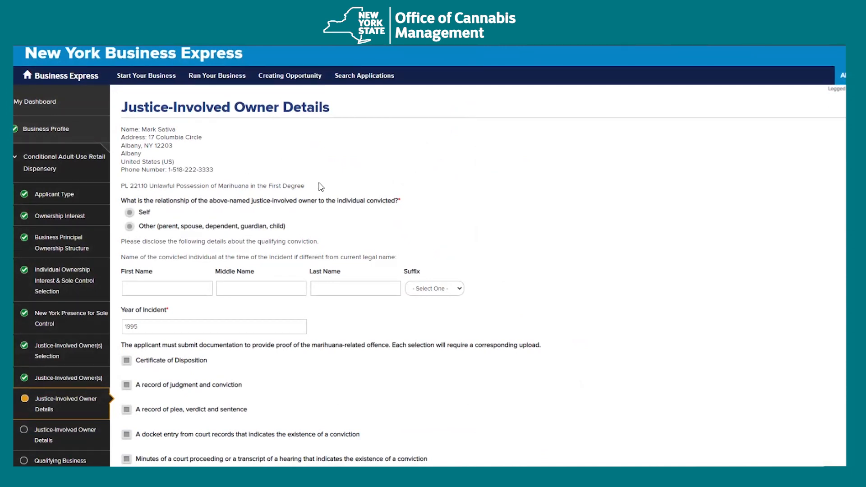
scroll(320, 187, "down", 1)
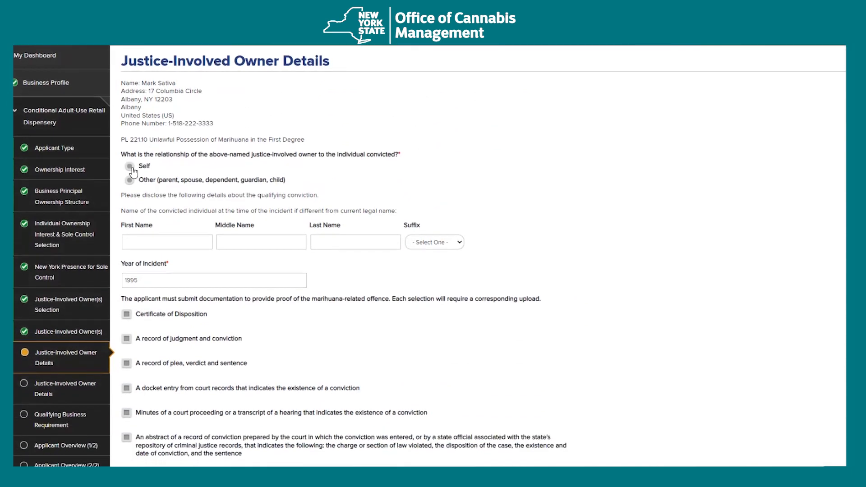
left_click(129, 167)
scroll(228, 195, "down", 1)
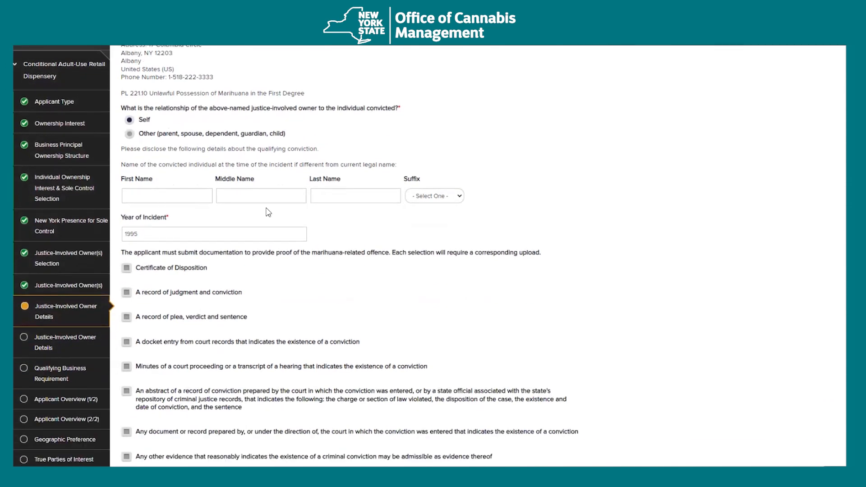
scroll(268, 212, "down", 1)
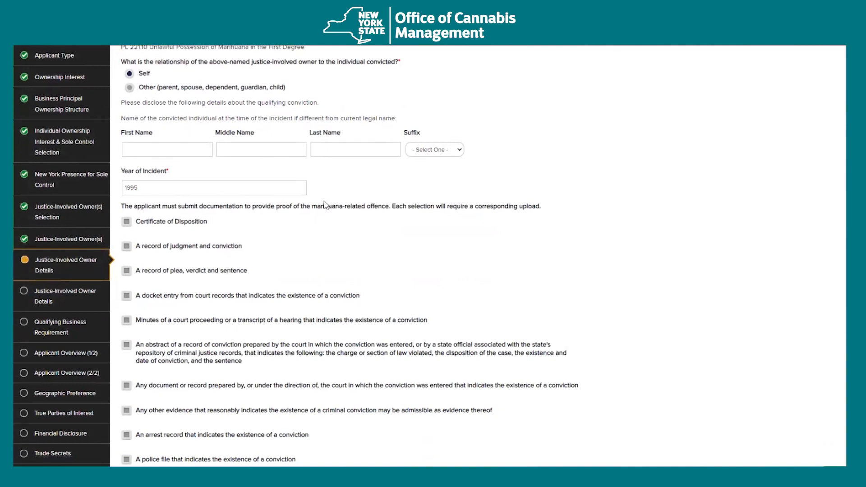
scroll(319, 222, "down", 1)
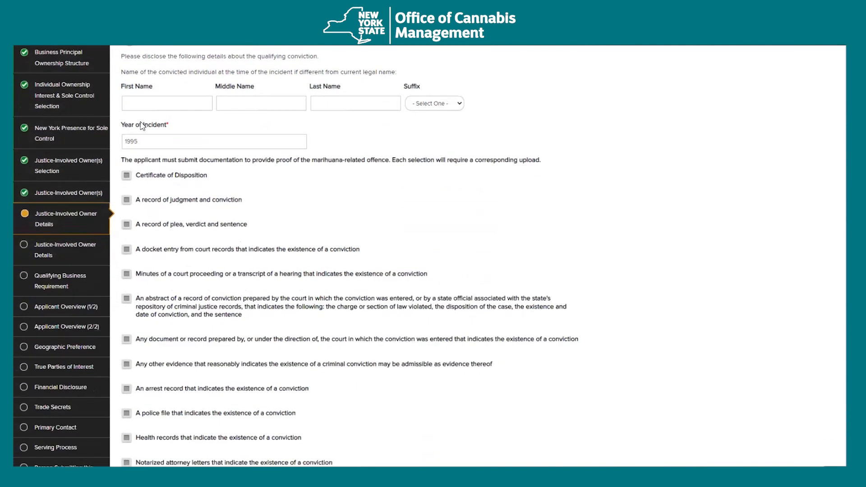
scroll(326, 246, "down", 1)
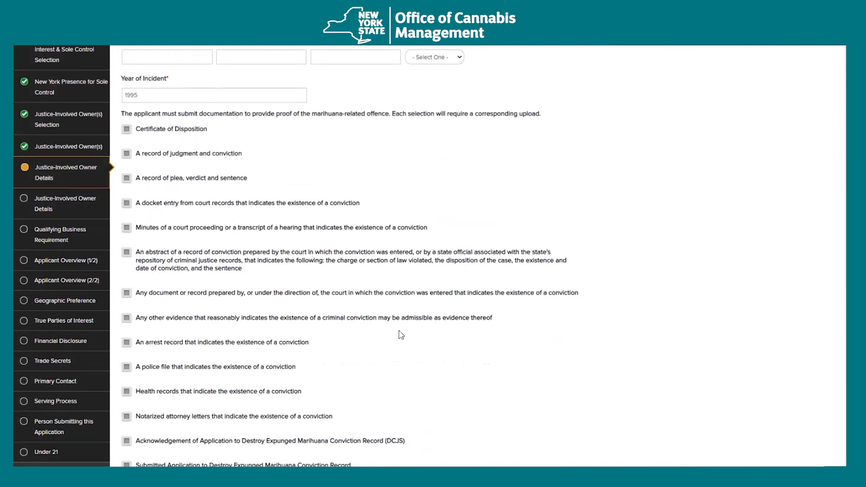
scroll(413, 338, "up", 2)
scroll(413, 338, "down", 2)
- Check Certificate of Disposition and upload MS 95 Conviction.pdf as its proof
left_click(171, 130)
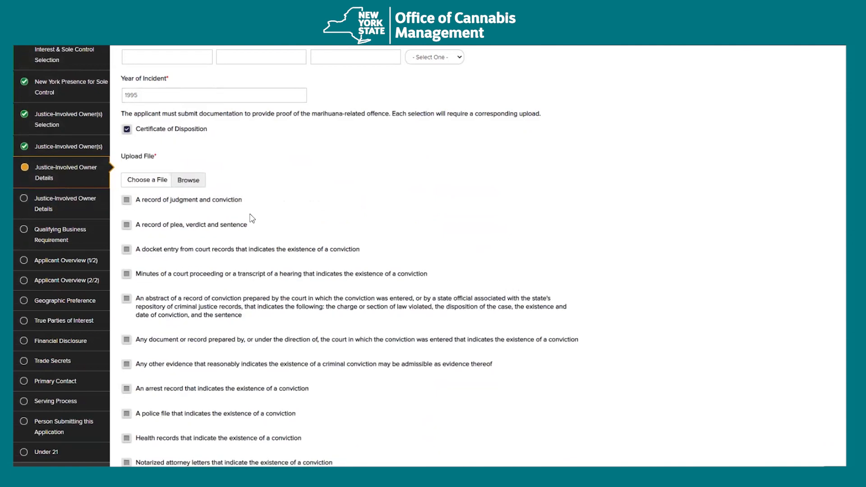
scroll(217, 199, "up", 1)
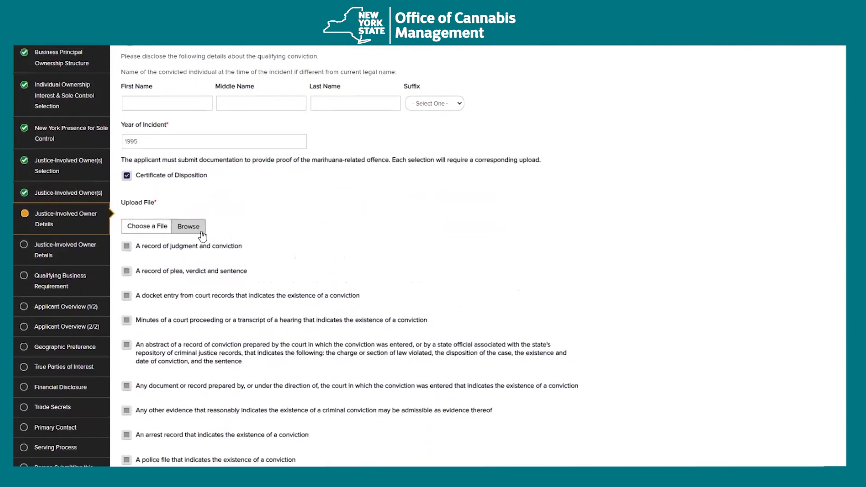
left_click(195, 231)
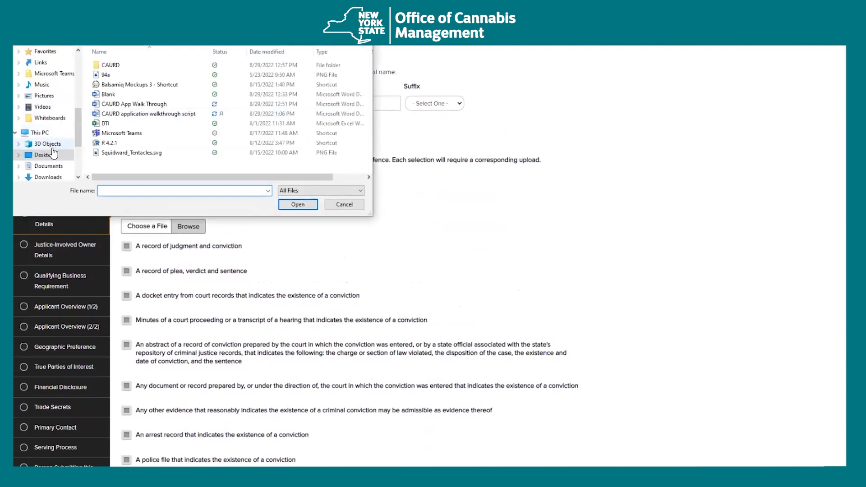
double_click(110, 65)
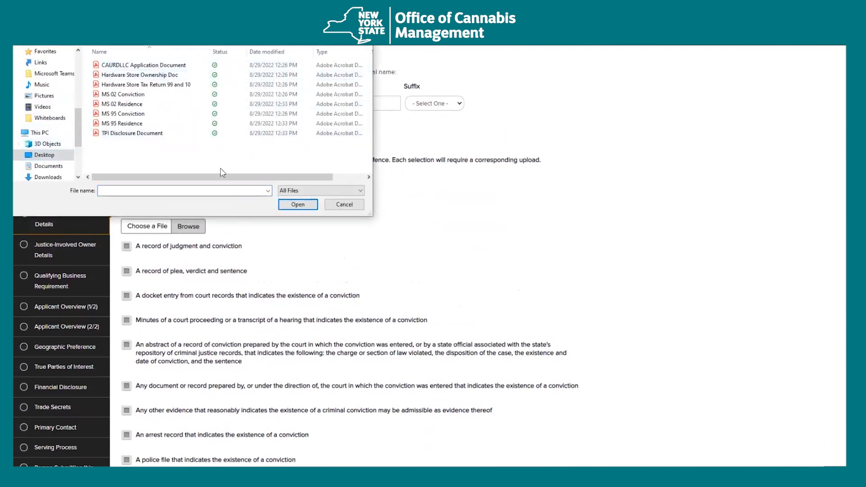
double_click(155, 118)
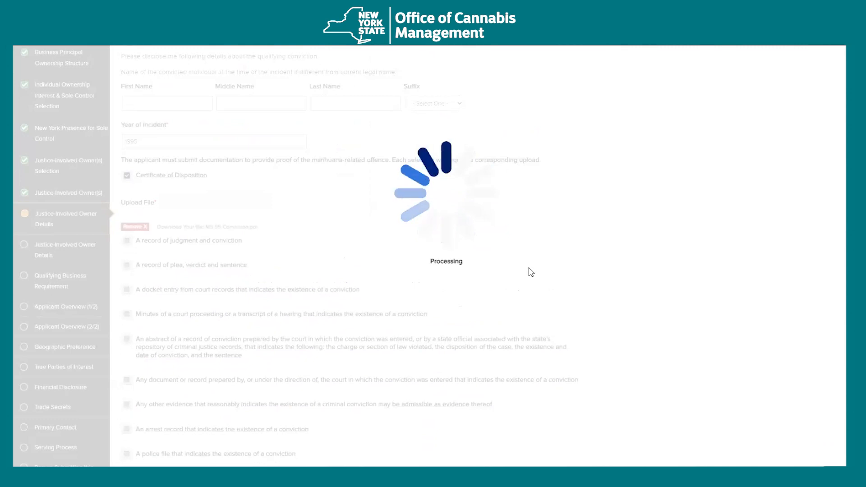
- Check the arrest record option and upload MS 95 Conviction.pdf for it too
scroll(413, 307, "down", 1)
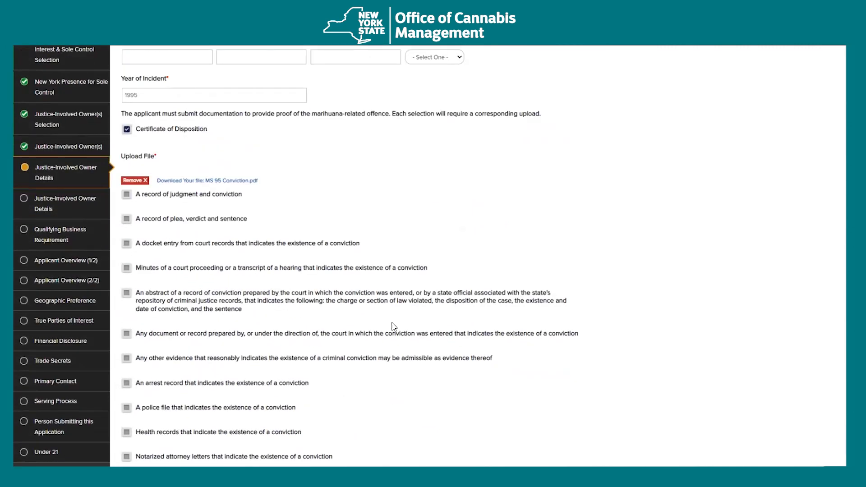
scroll(357, 319, "down", 2)
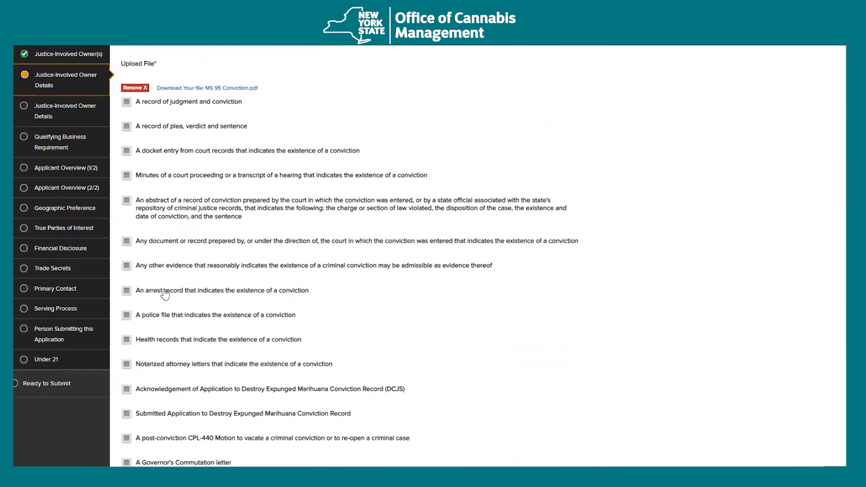
left_click(165, 293)
left_click(184, 339)
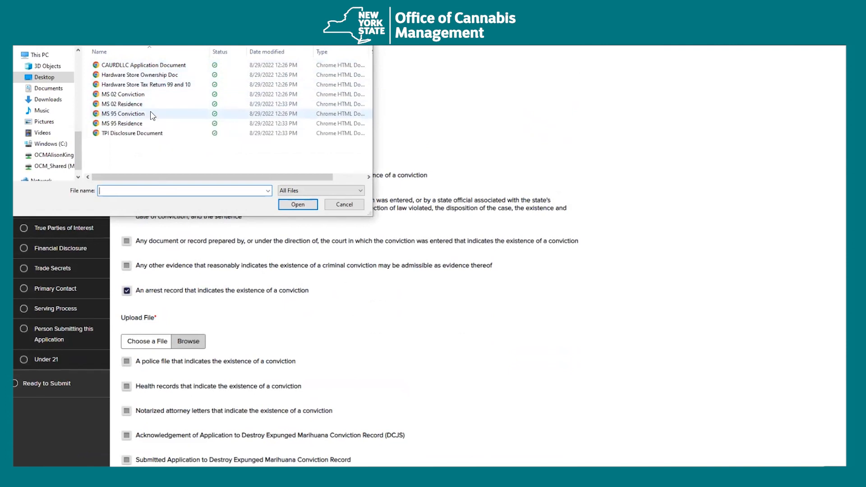
left_click(152, 114)
left_click(298, 204)
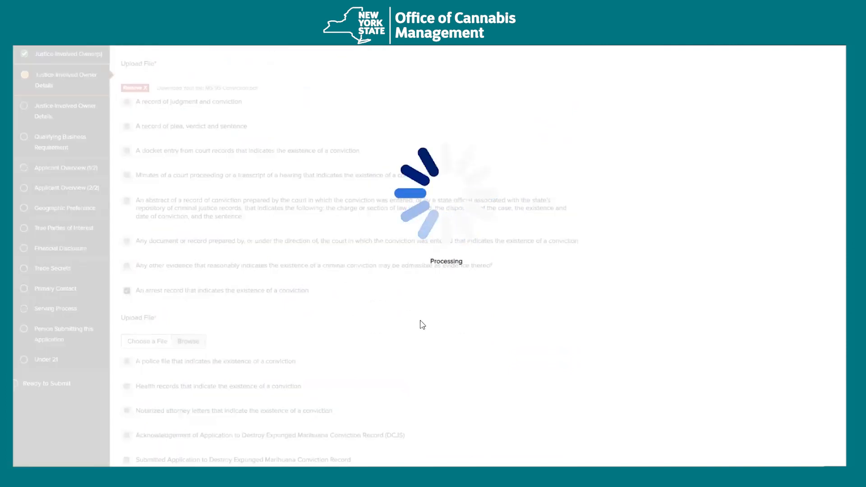
scroll(423, 325, "down", 5)
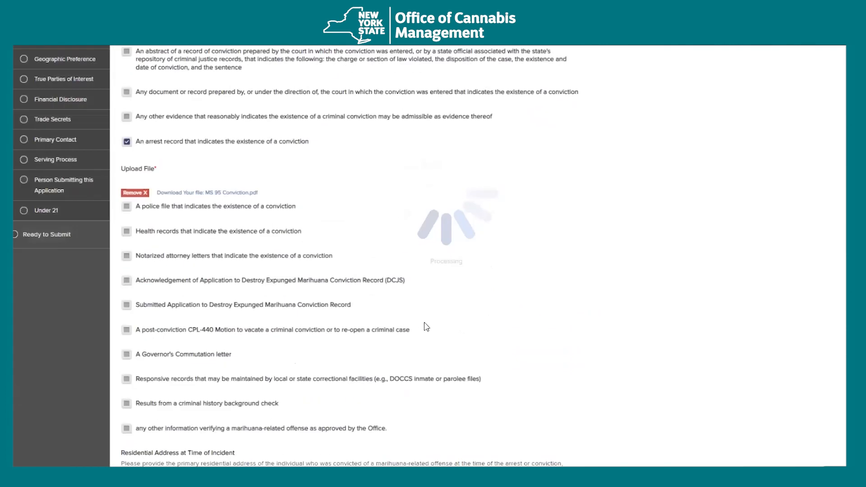
scroll(426, 326, "down", 4)
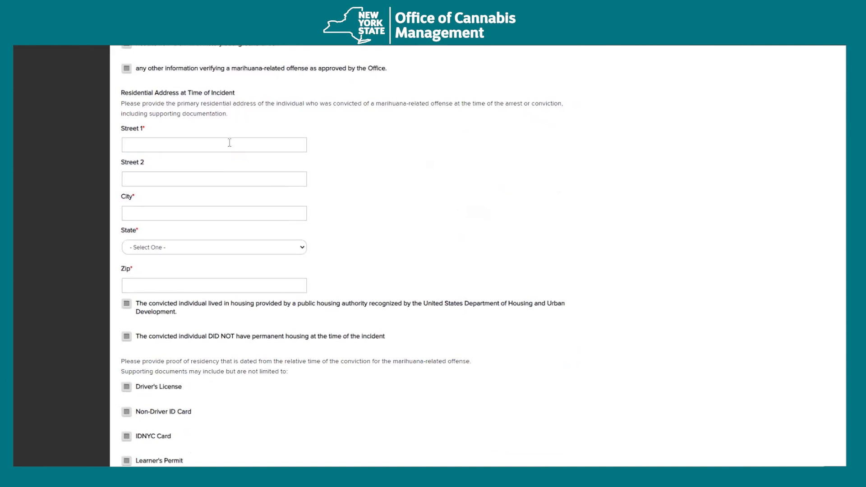
- Enter the street address and city of the residential address at the time of the incident
left_click(230, 144)
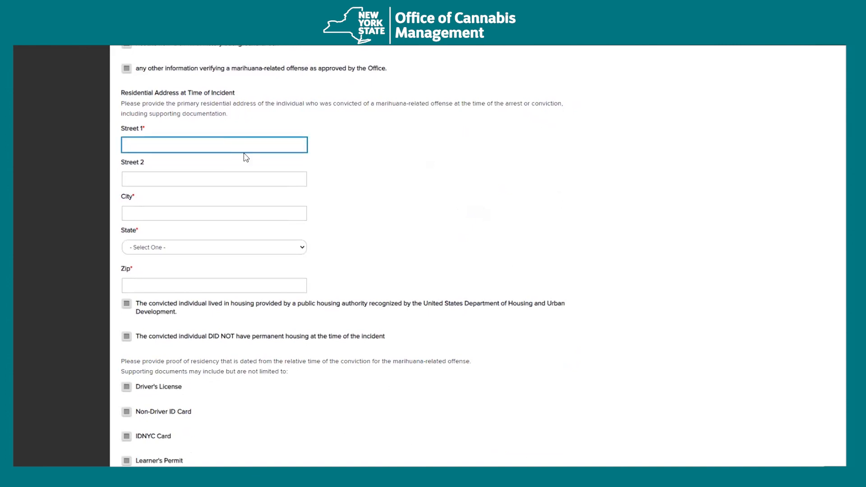
left_click(597, 242)
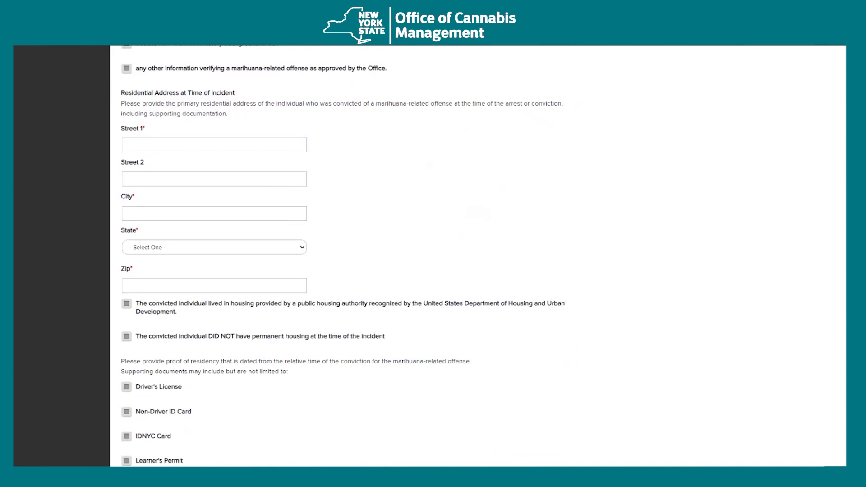
left_click(179, 147)
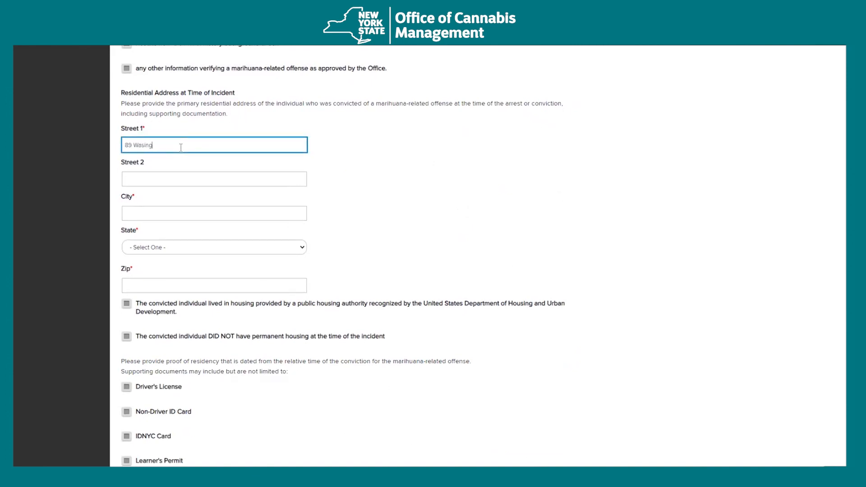
type("89 Washington Ave")
key("Tab")
key("Tab")
key("Tab")
type("New York")
key("Tab")
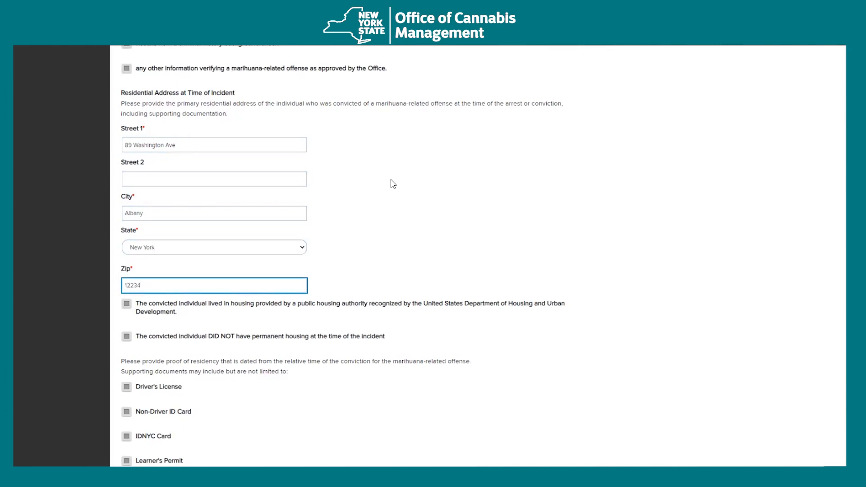
- Choose a utility bill as residency proof, upload MS 95 Residence, and save the page
scroll(452, 230, "down", 2)
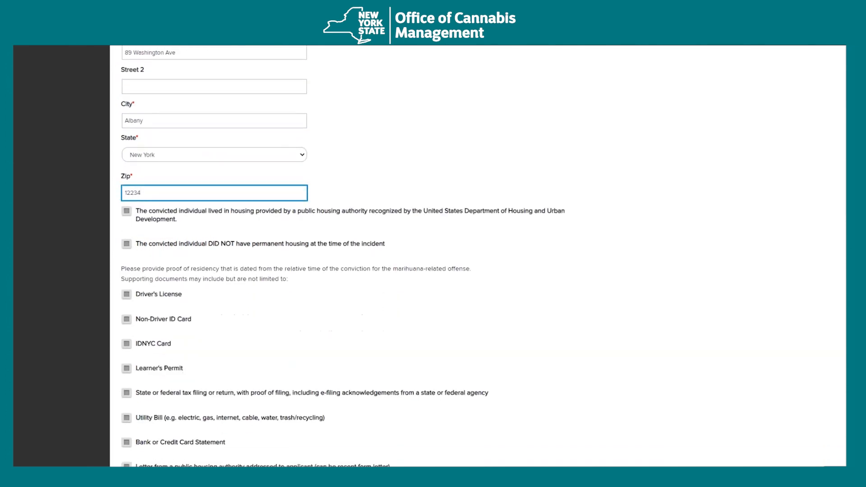
scroll(614, 302, "down", 3)
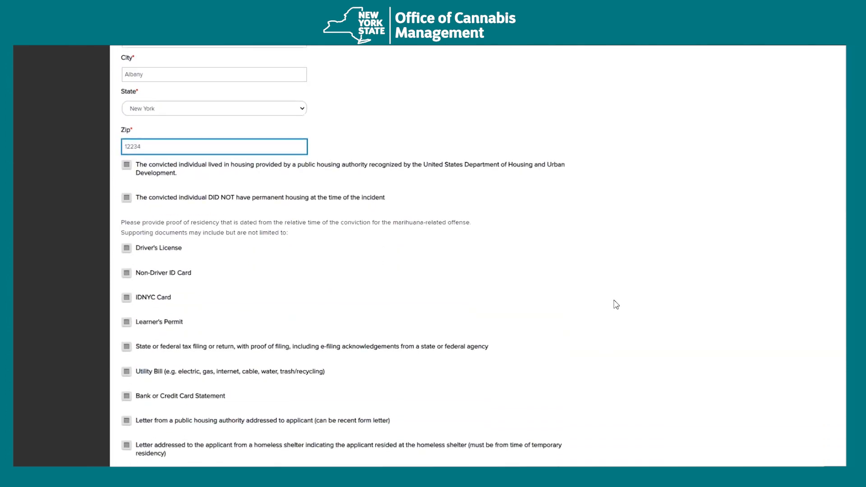
scroll(211, 345, "down", 2)
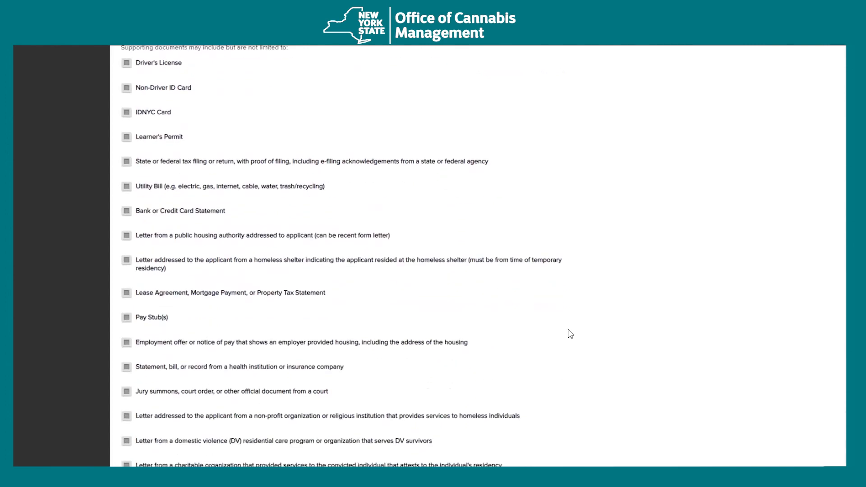
left_click(204, 187)
left_click(193, 238)
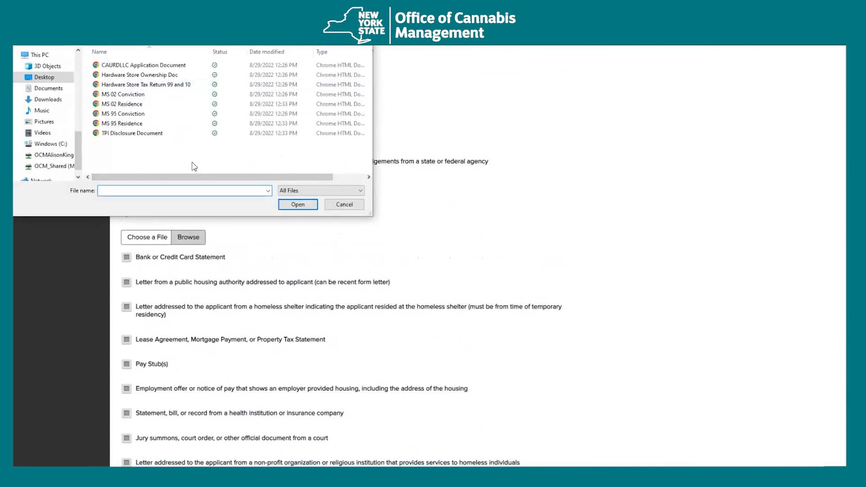
double_click(159, 125)
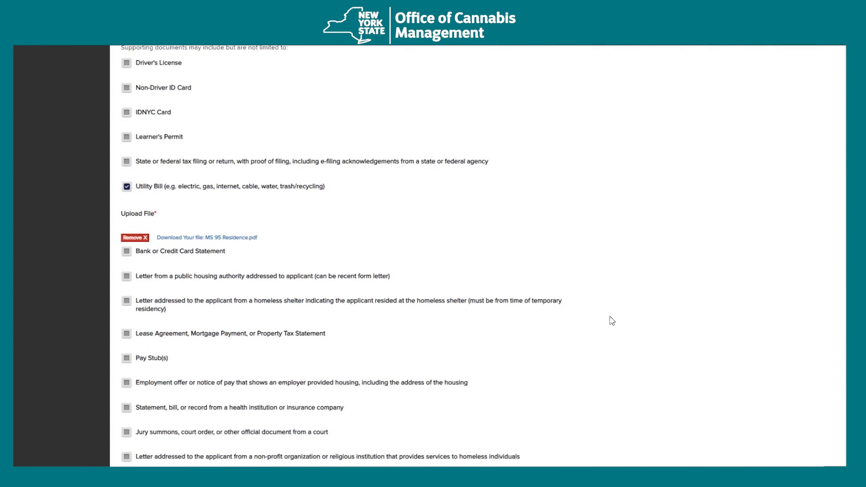
scroll(613, 322, "down", 7)
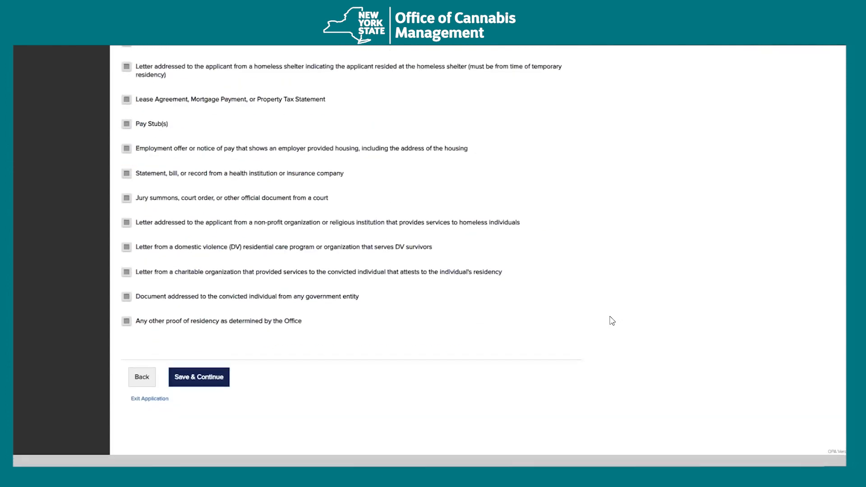
left_click(197, 293)
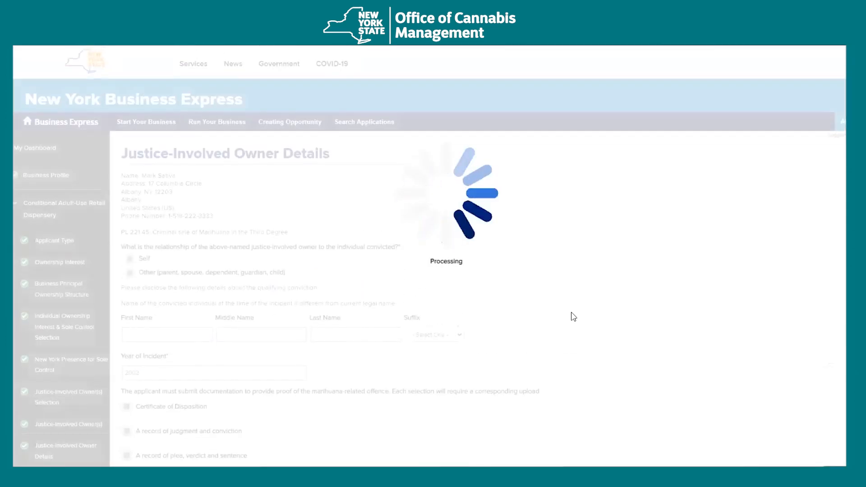
- Try the Other relationship option, then set the relationship to the convicted individual back to Self
scroll(576, 316, "down", 1)
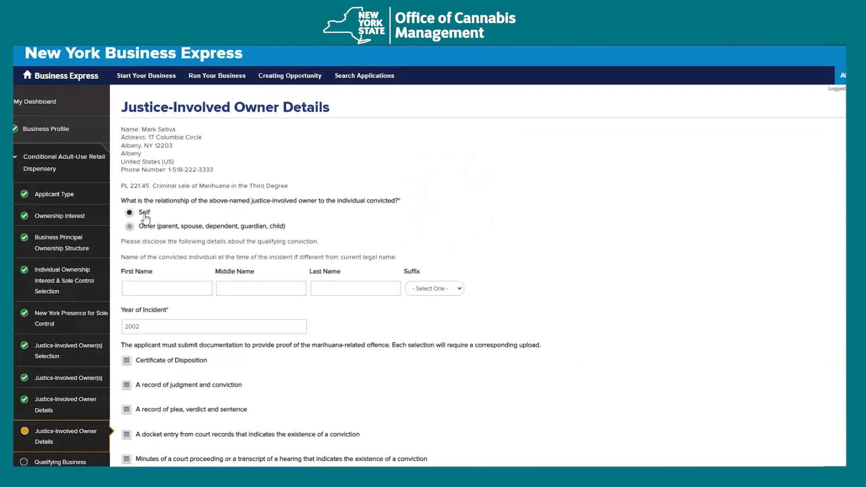
scroll(595, 251, "down", 3)
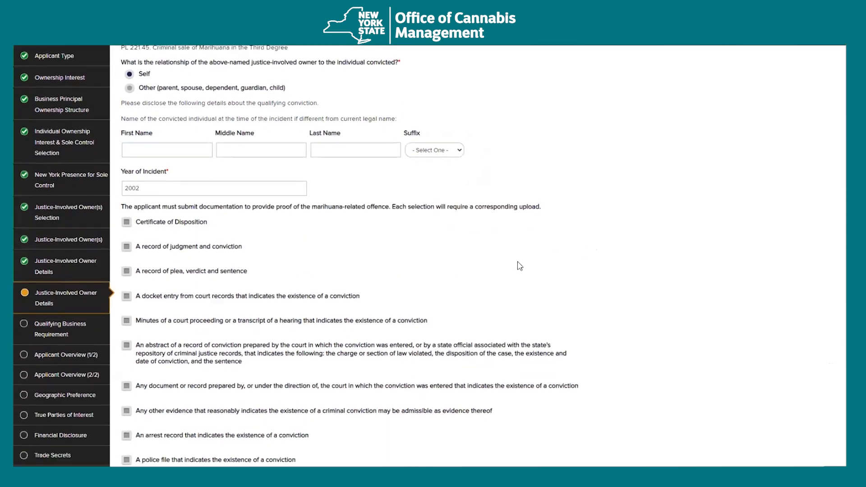
scroll(520, 266, "up", 2)
left_click(217, 180)
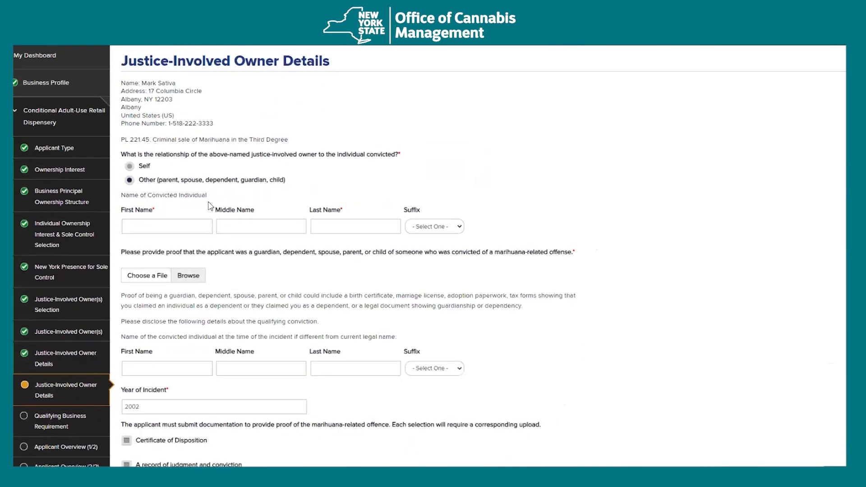
left_click(156, 226)
left_click(352, 225)
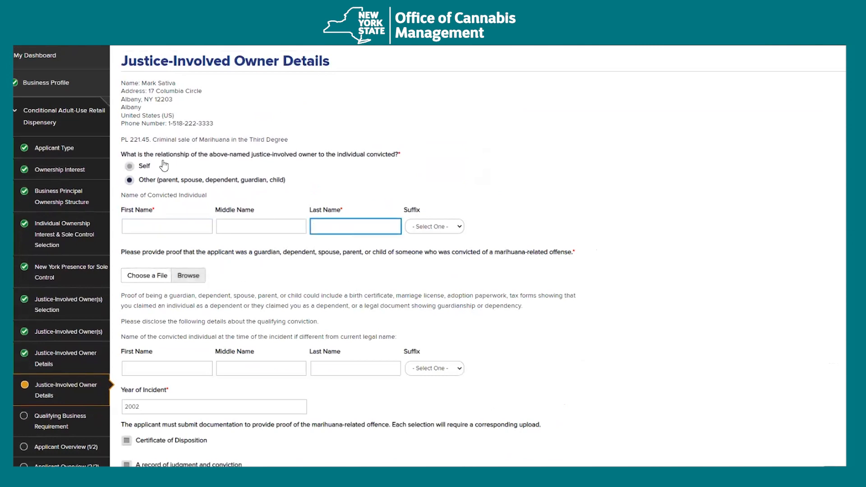
left_click(144, 168)
scroll(221, 220, "down", 3)
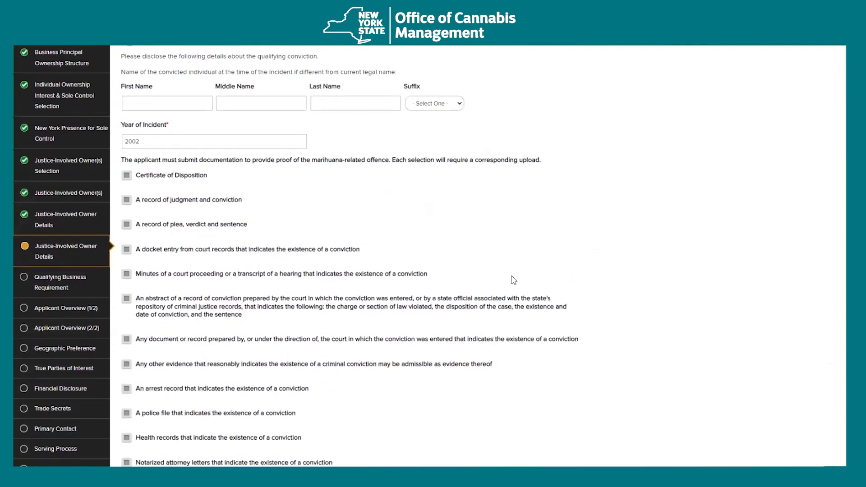
scroll(654, 270, "down", 3)
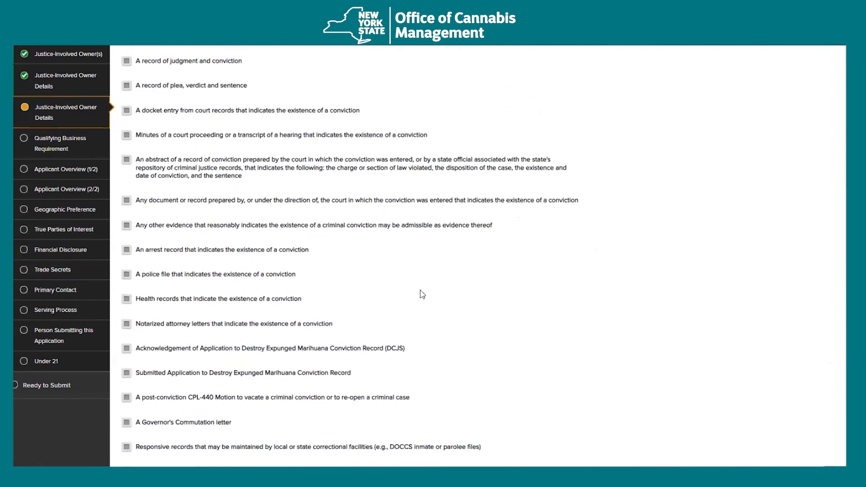
scroll(440, 293, "down", 3)
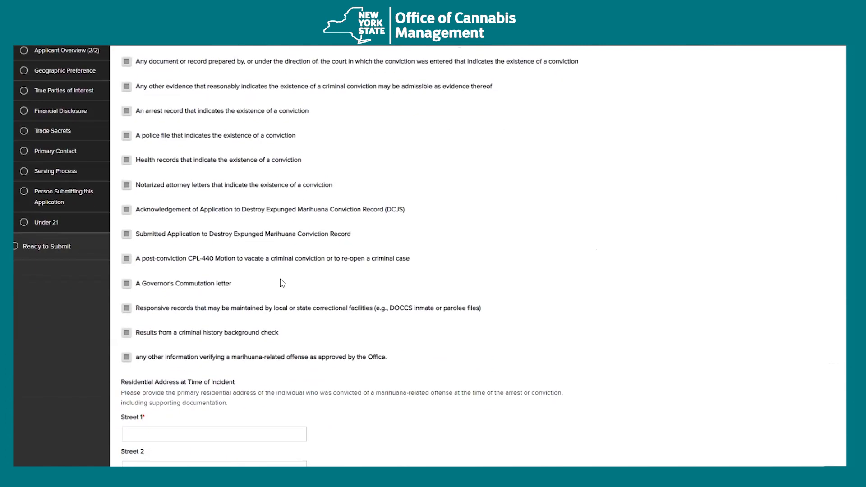
scroll(280, 296, "up", 2)
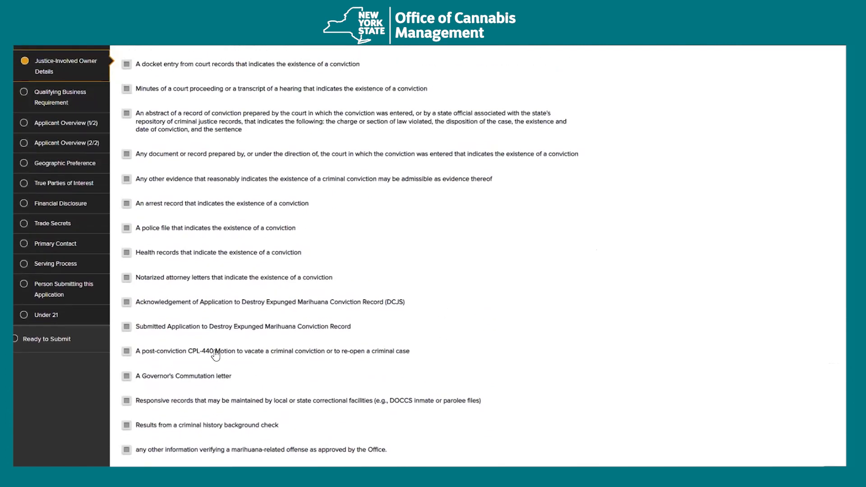
- Tick the police file conviction proof and upload MS 02 Conviction for it
left_click(177, 229)
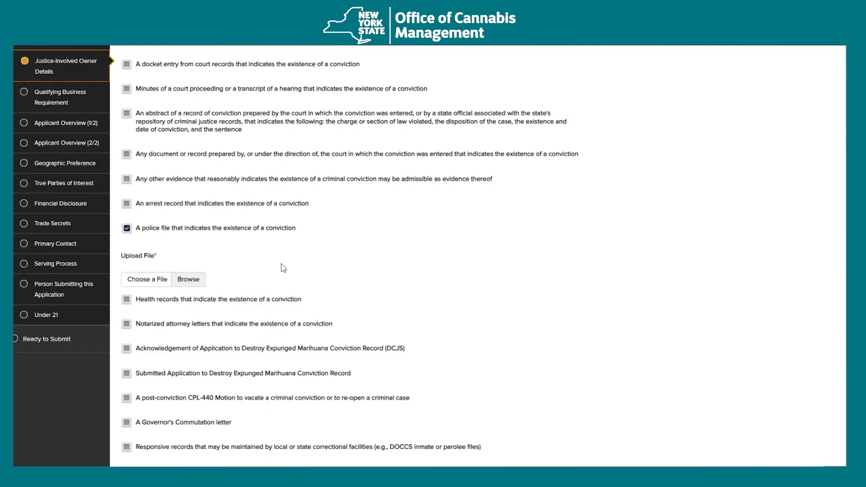
left_click(197, 280)
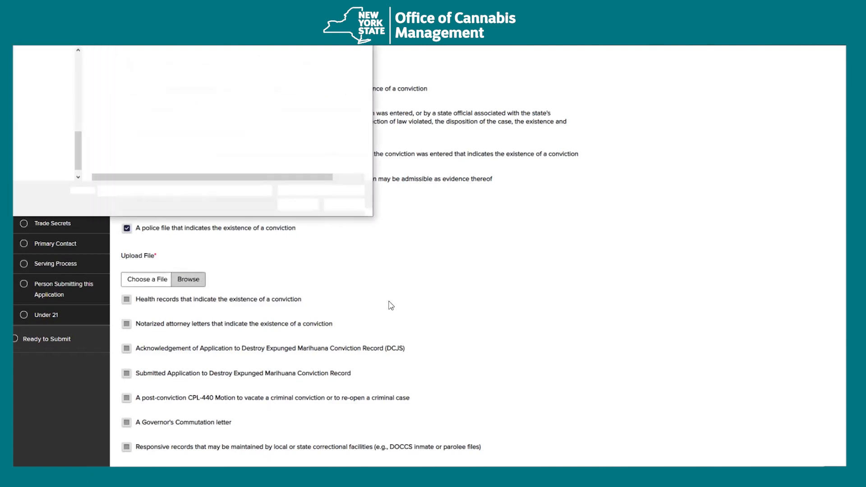
double_click(135, 94)
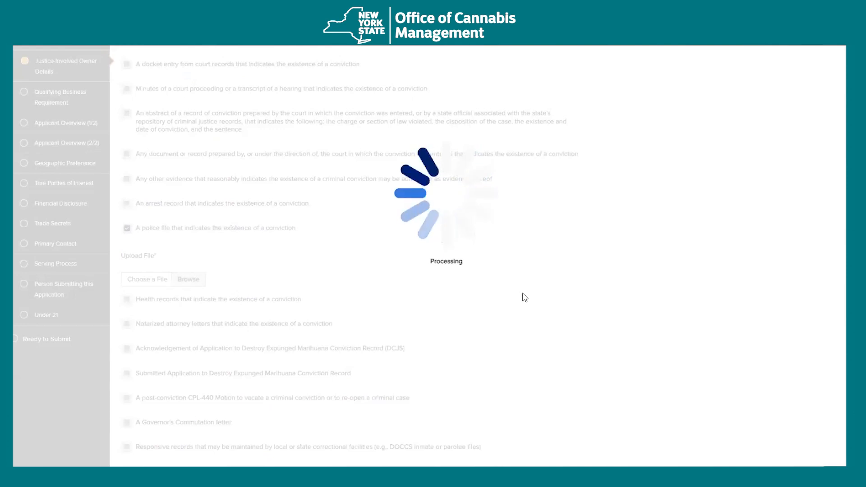
scroll(533, 298, "down", 8)
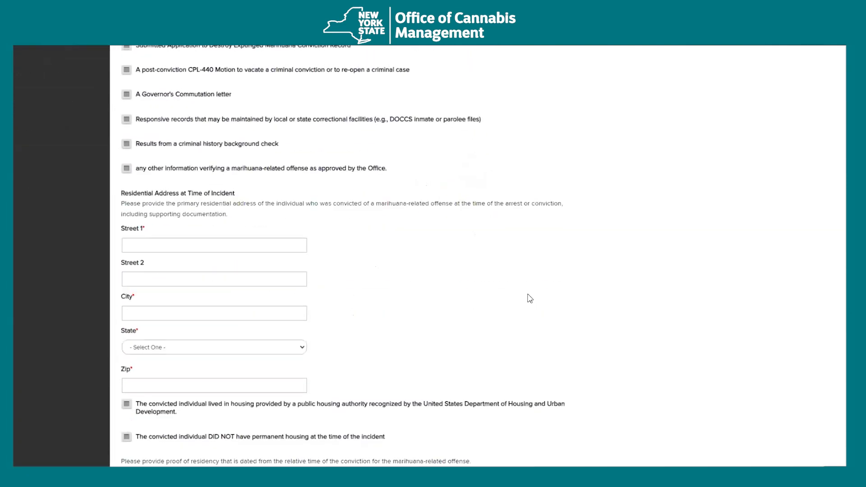
left_click(173, 196)
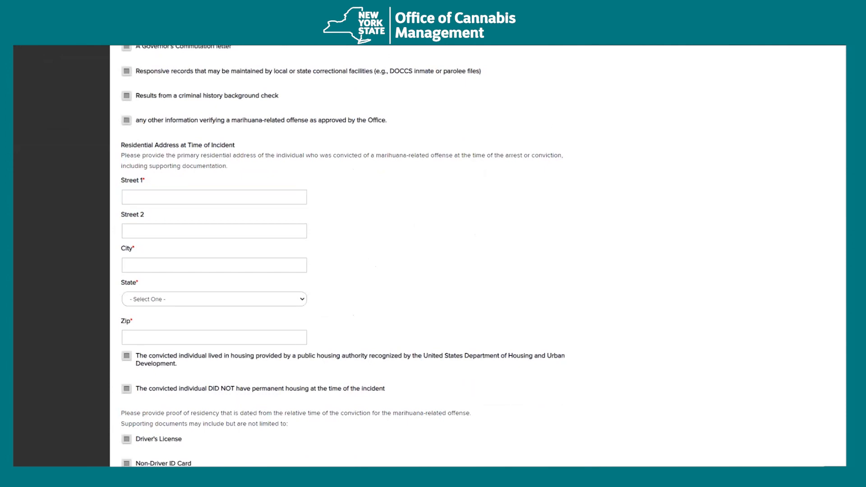
- Enter the 2002 conviction's incident-time street address and choose New York as the state
left_click(188, 195)
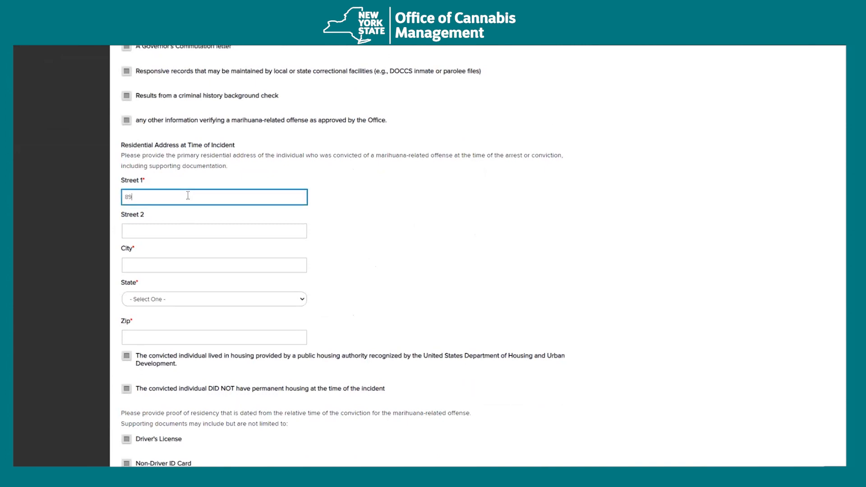
type("89 Washington A")
key("Tab")
key("Tab")
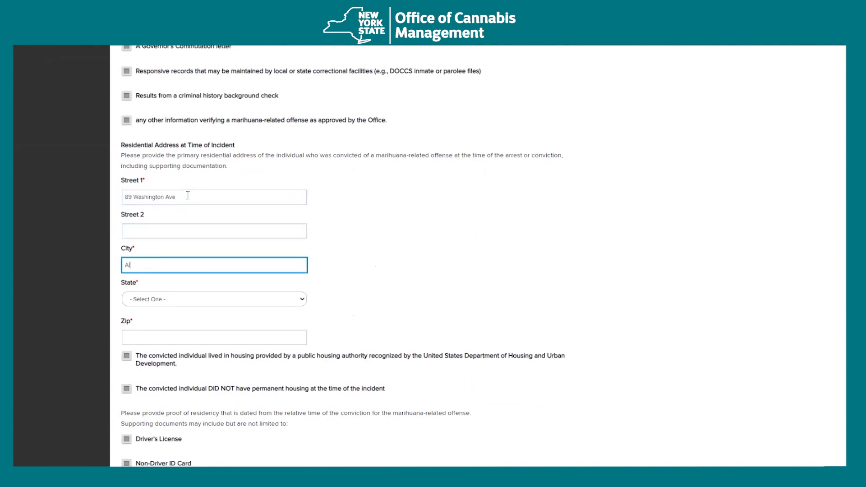
key("Tab")
type("New York")
key("Tab")
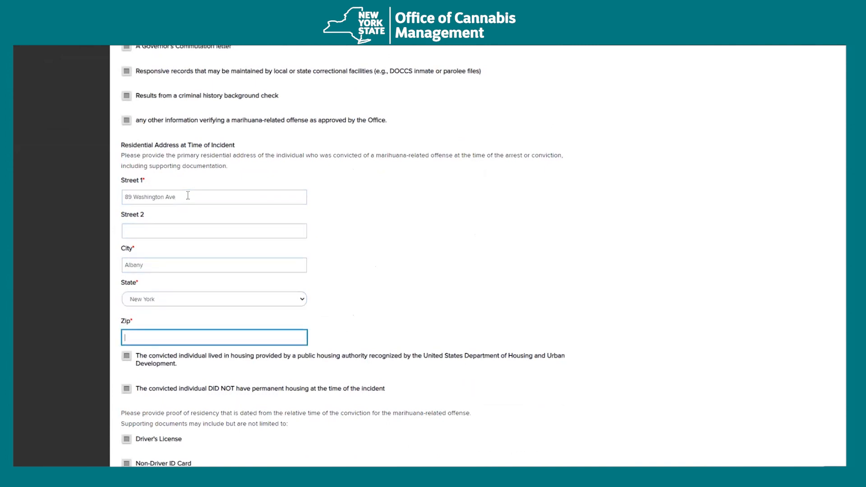
scroll(266, 195, "down", 5)
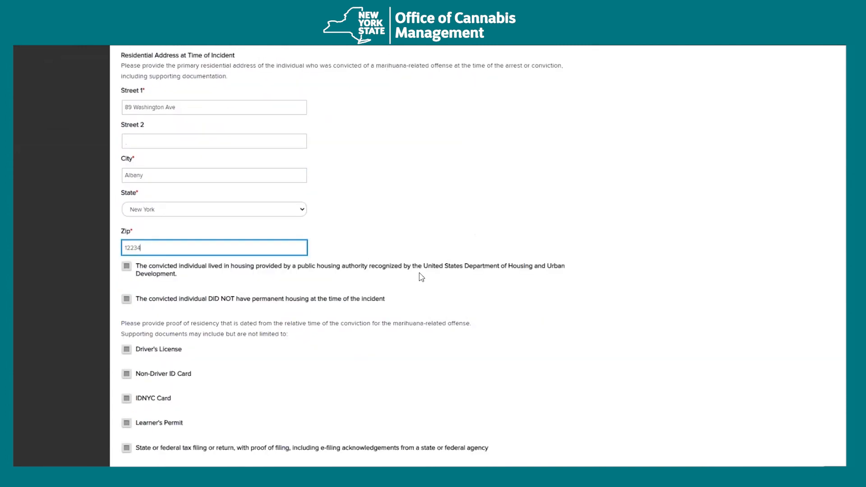
scroll(391, 294, "up", 3)
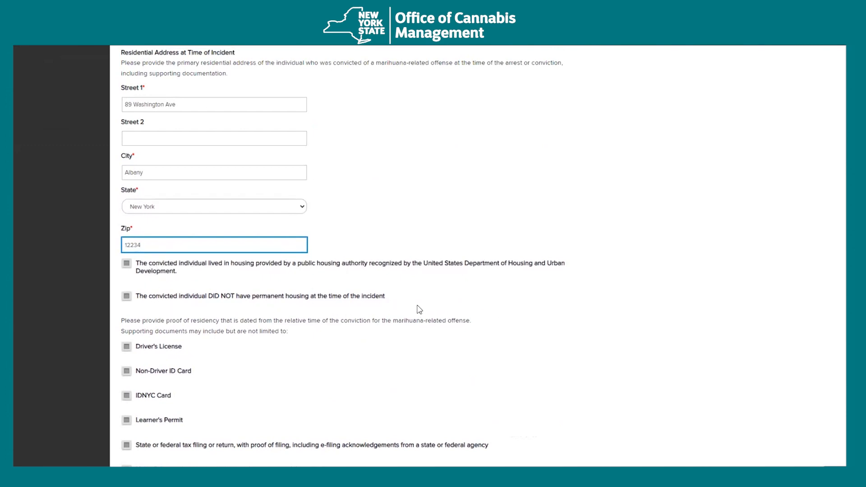
- Mark the individual as lacking permanent housing and upload MS 02 Residence as pay stub proof
left_click(290, 298)
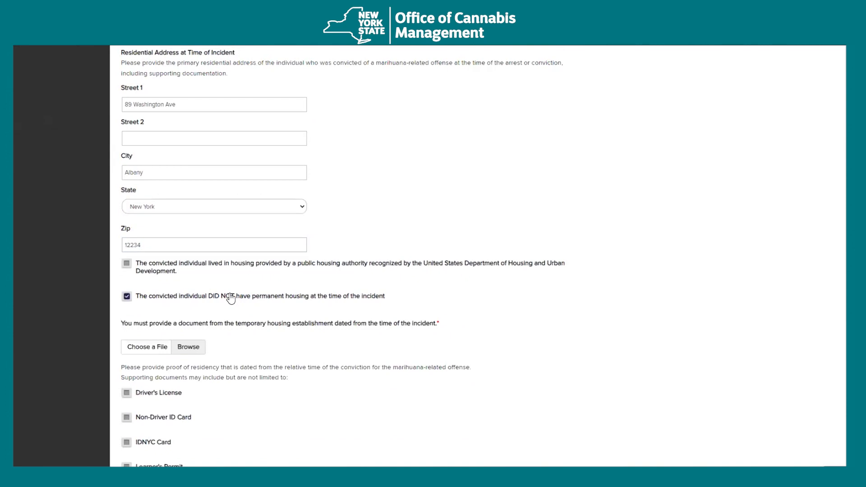
scroll(334, 346, "down", 6)
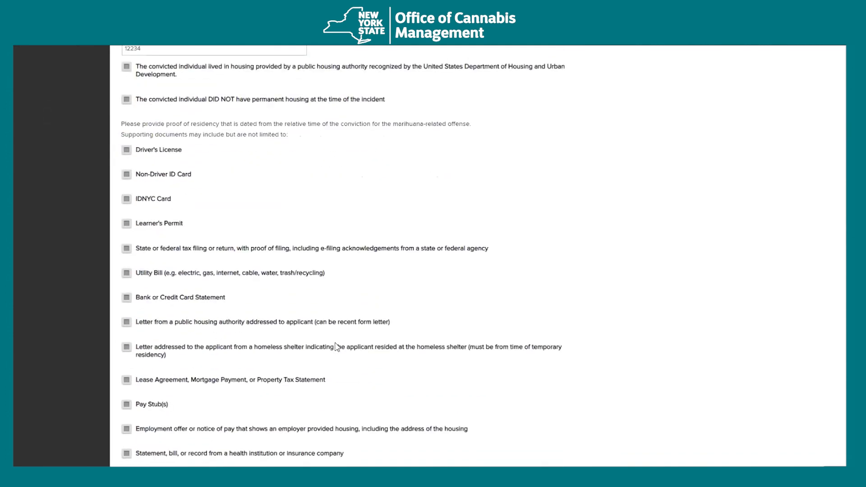
scroll(336, 347, "down", 2)
left_click(152, 233)
left_click(197, 283)
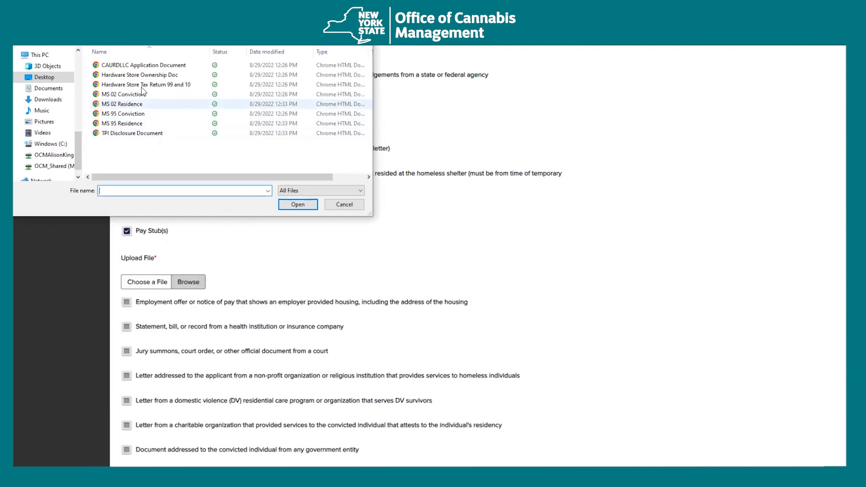
left_click(122, 103)
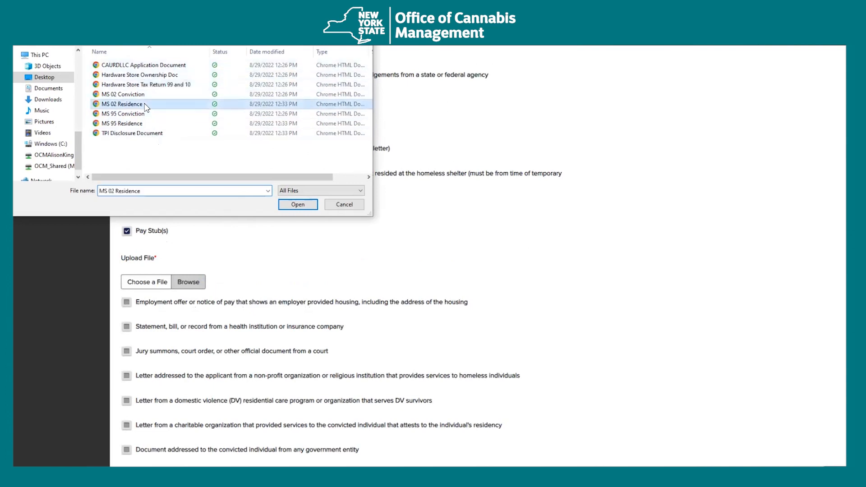
left_click(298, 205)
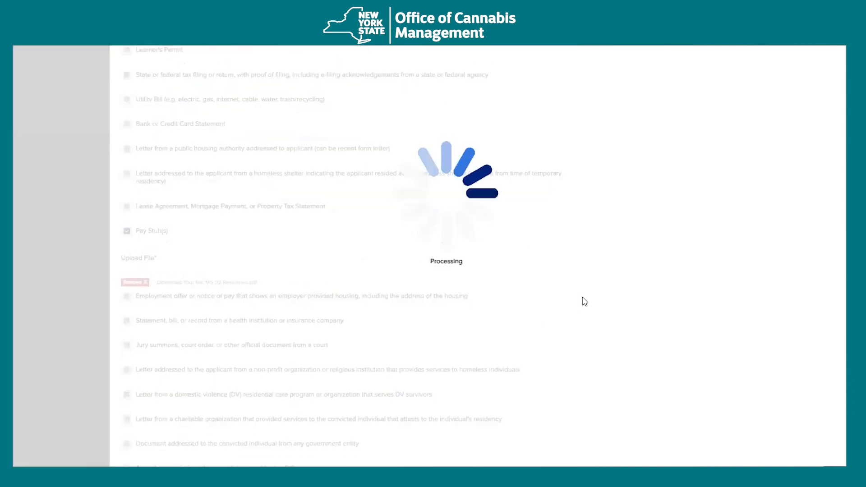
scroll(580, 302, "down", 3)
scroll(585, 301, "down", 2)
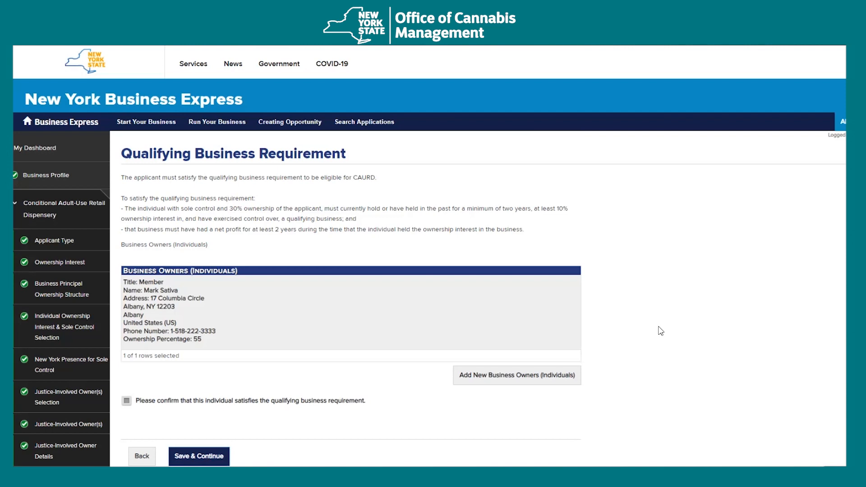
- Tick the qualifying business requirement confirmation for the 55% member and save the page
scroll(661, 331, "down", 2)
left_click(127, 309)
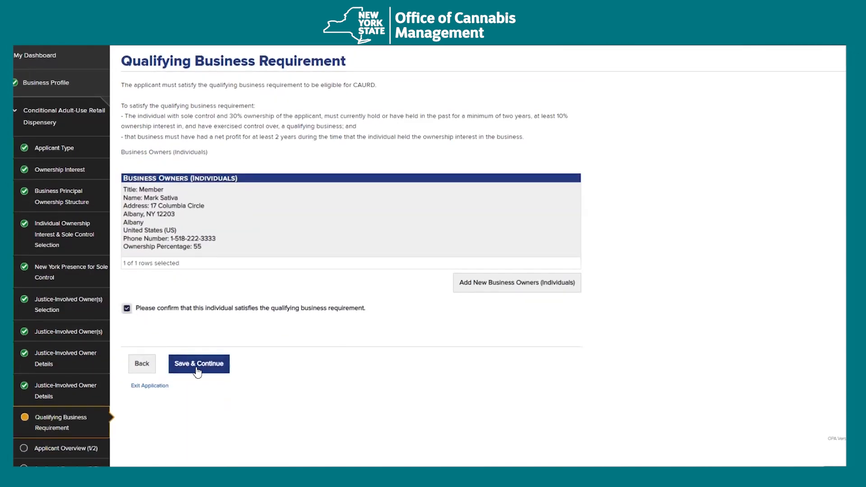
left_click(198, 372)
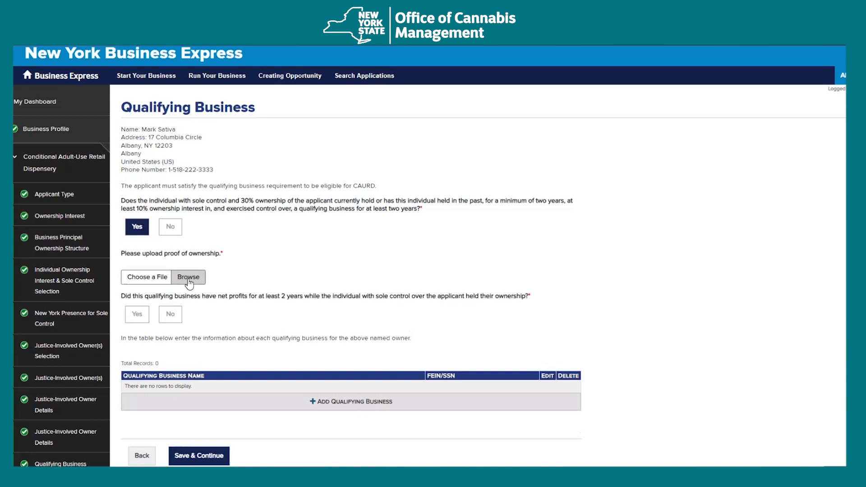
- Attach Hardware Store Ownership Doc as ownership proof and answer Yes to the net-profits question
left_click(190, 278)
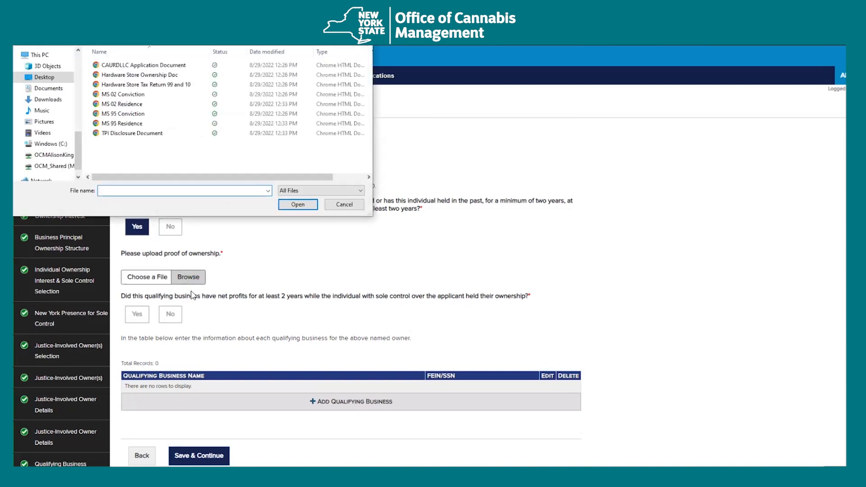
double_click(162, 74)
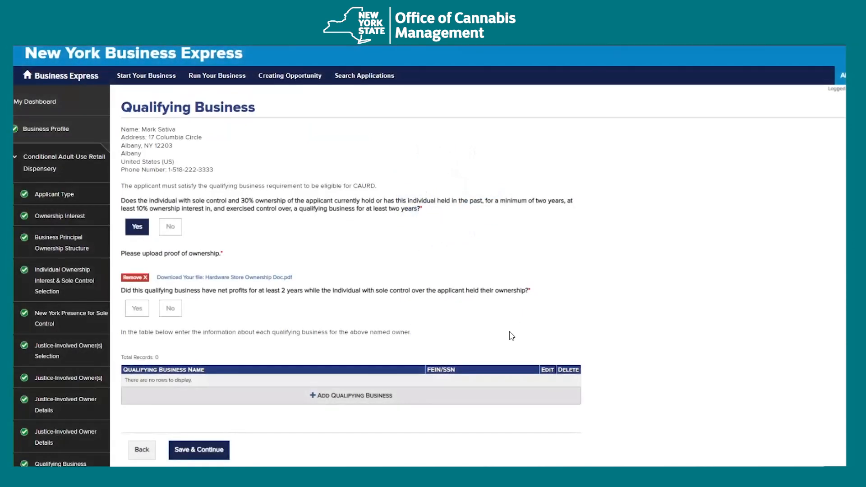
left_click(140, 310)
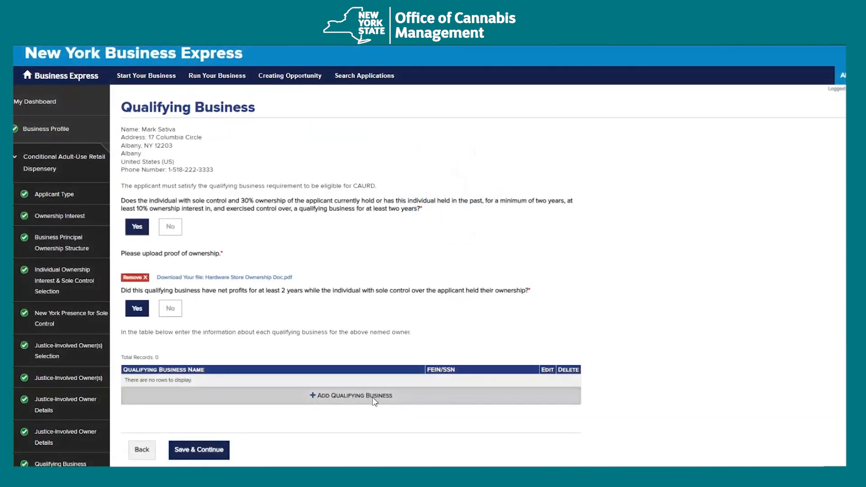
- Add a qualifying business record for the hardware store with its FEIN
left_click(373, 404)
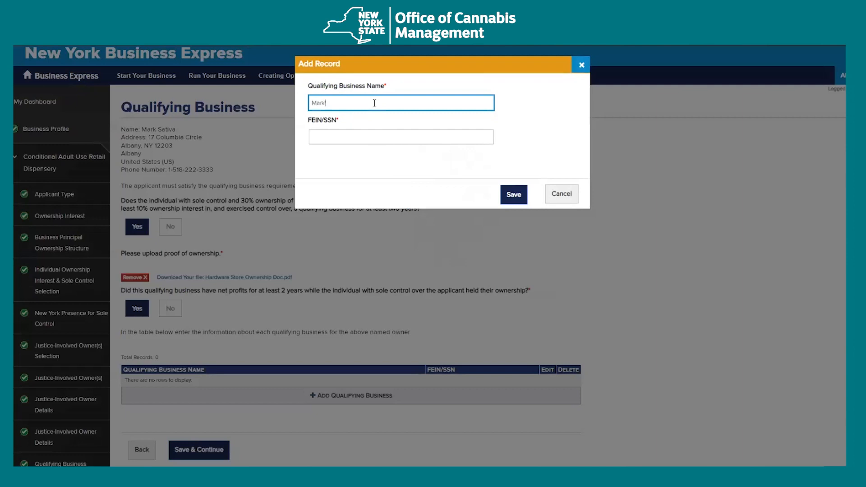
type("re")
key("Tab")
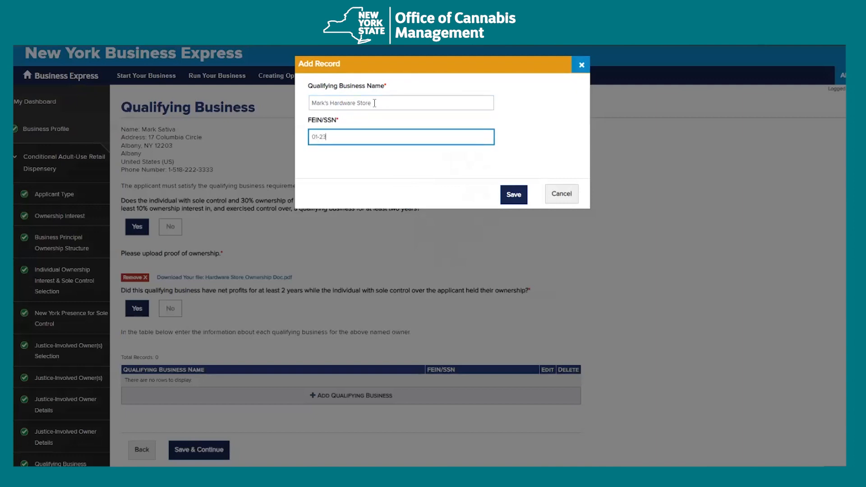
left_click(519, 194)
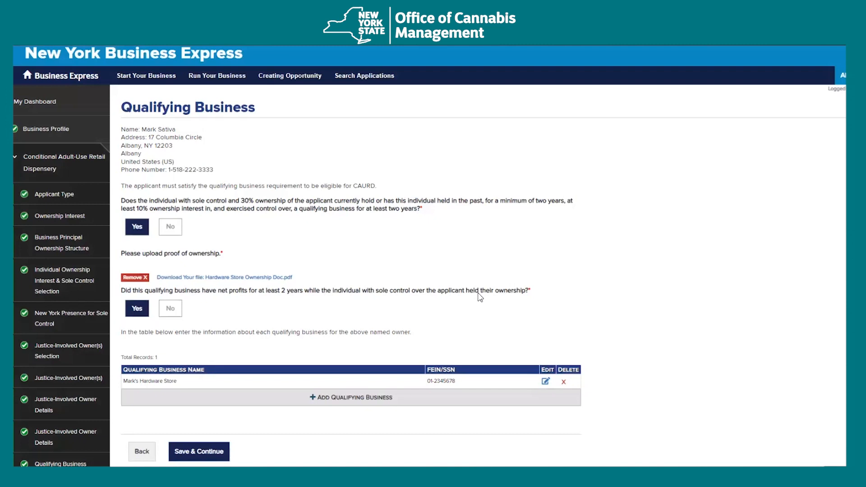
scroll(228, 432, "down", 1)
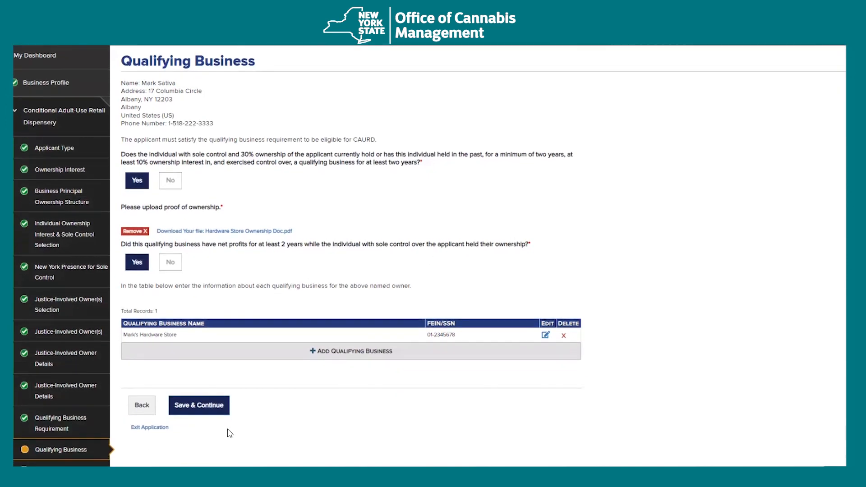
- Answer Yes to two-year net profit, enter 100% ownership, and attach the CAURDLLC Application Document
left_click(210, 414)
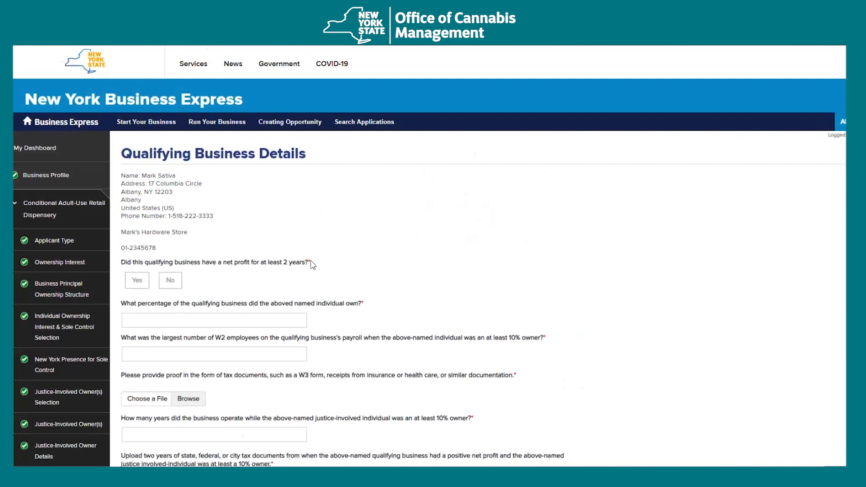
scroll(312, 263, "down", 1)
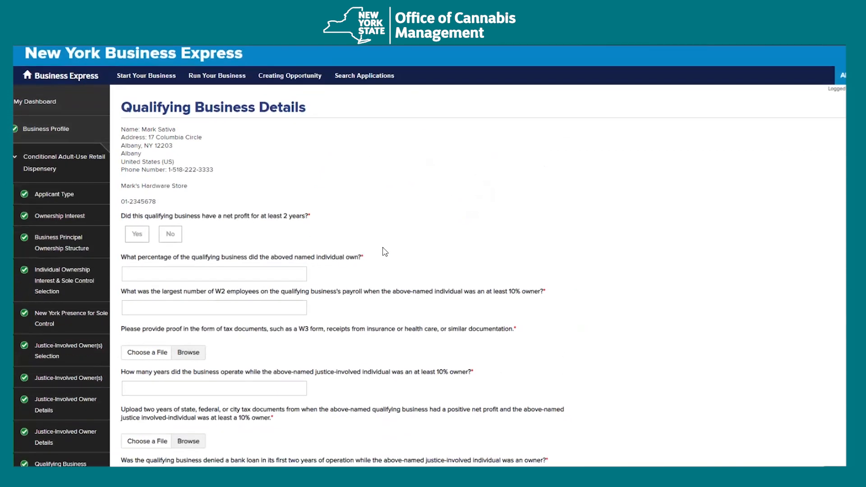
scroll(385, 252, "down", 2)
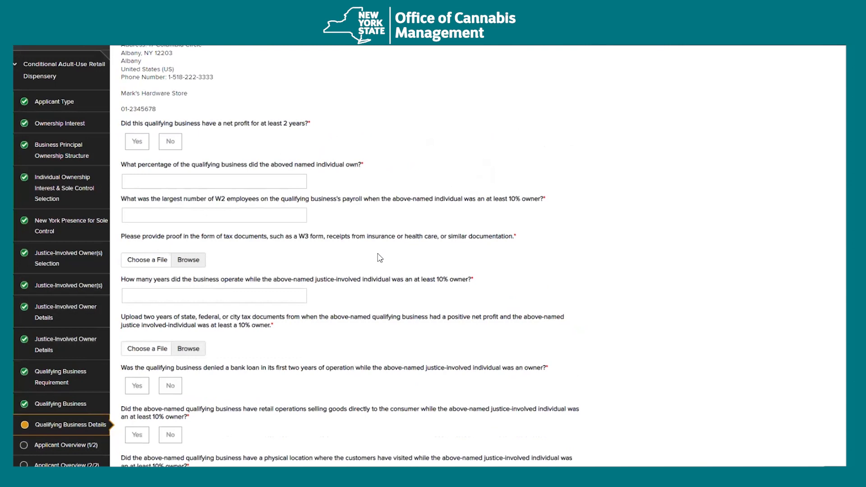
left_click(137, 142)
left_click(205, 185)
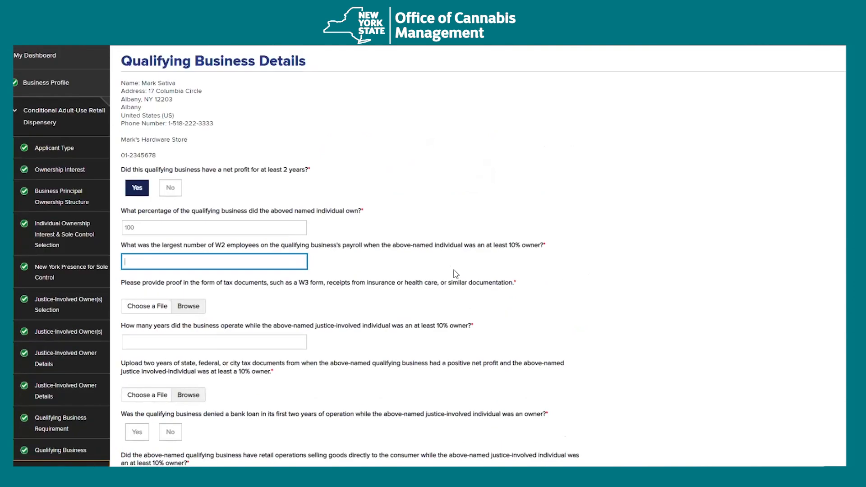
scroll(567, 285, "down", 1)
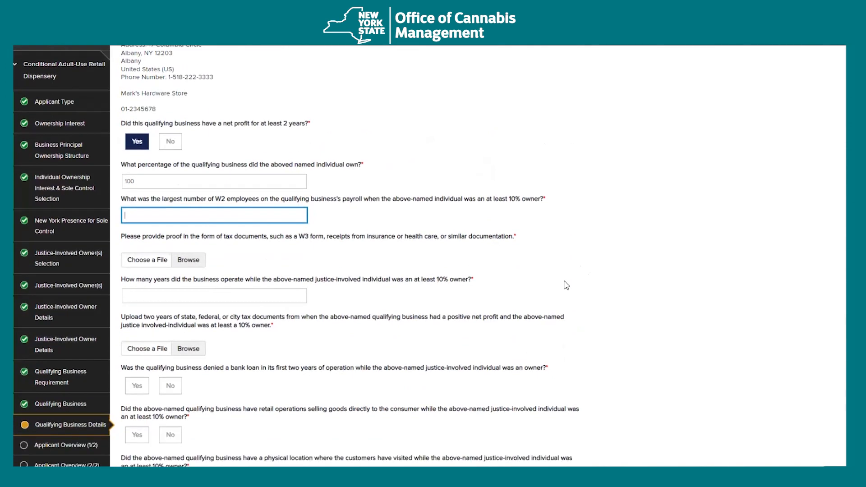
key("Tab")
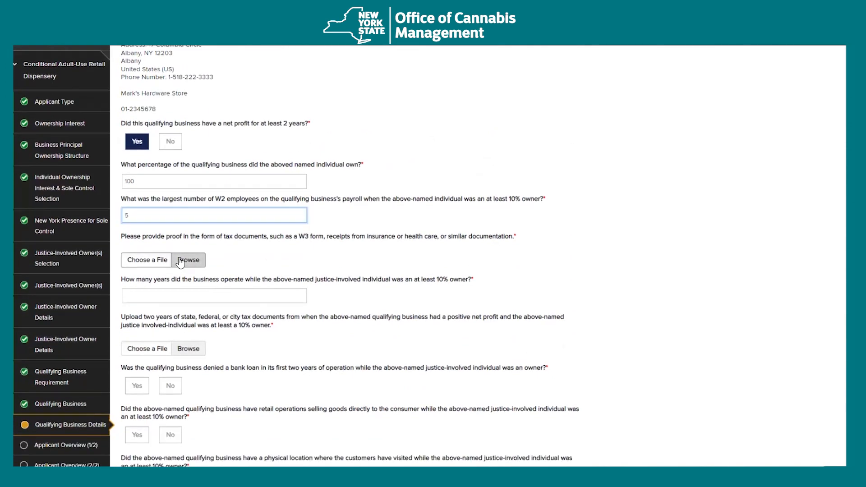
key("Return")
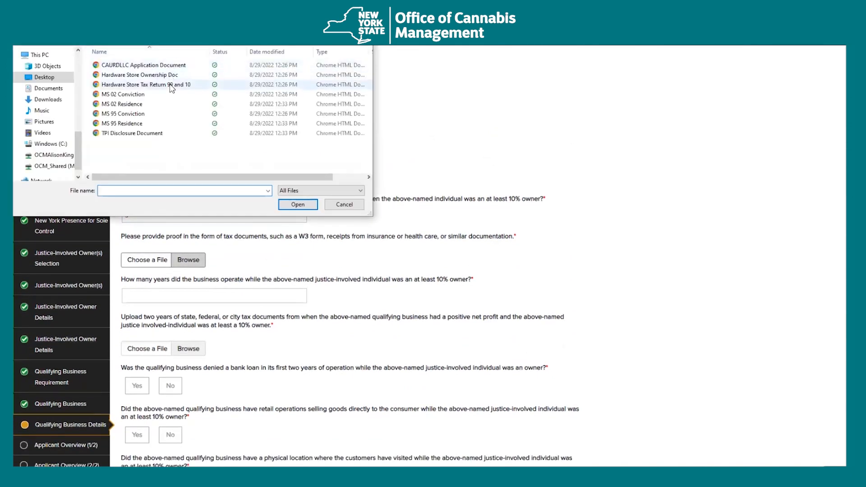
double_click(174, 67)
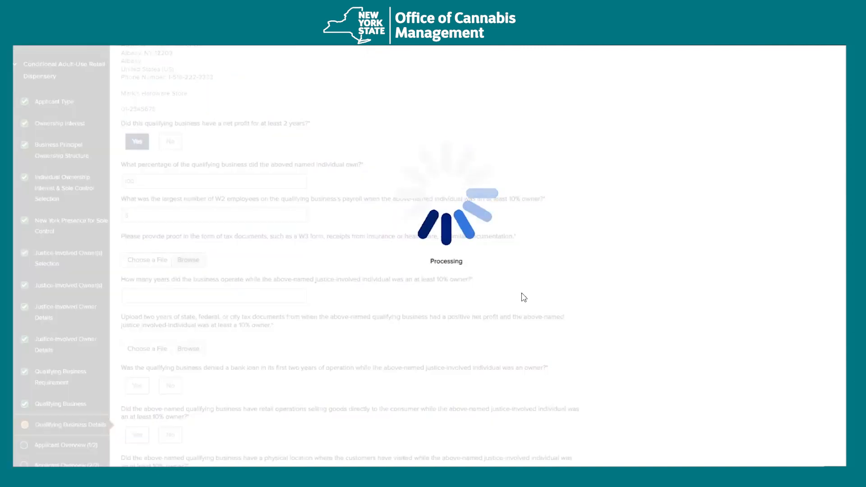
- Enter 16 years of operation and upload Hardware Store Tax Return 99 and 10
scroll(523, 303, "down", 1)
scroll(522, 303, "down", 2)
left_click(289, 195)
type("16")
scroll(321, 294, "down", 1)
left_click(195, 252)
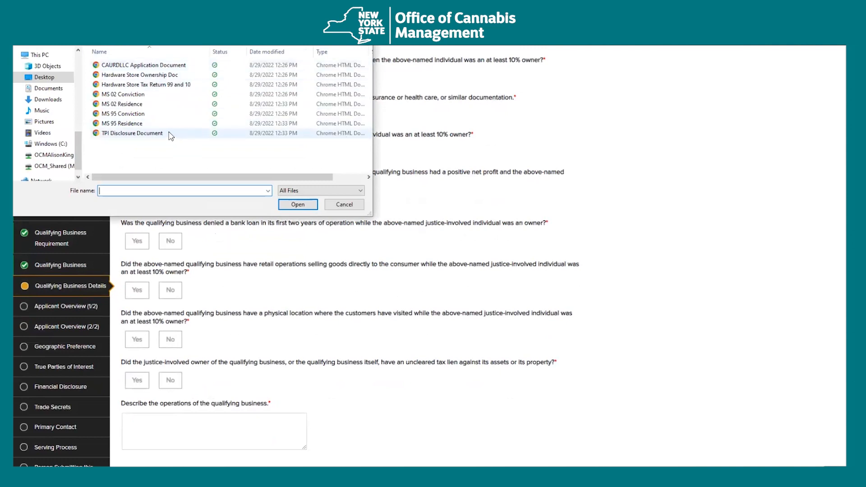
double_click(168, 85)
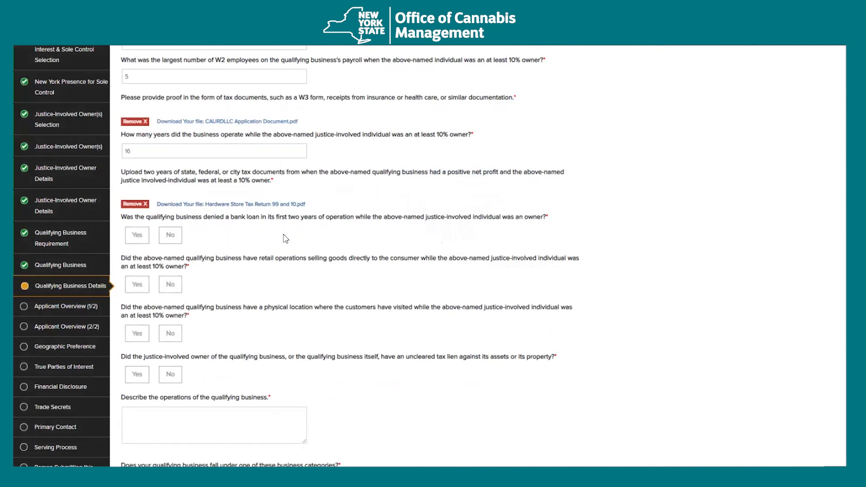
- Answer No to bank loan, Yes to retail operations, No to physical location and No to tax lien
scroll(286, 237, "down", 1)
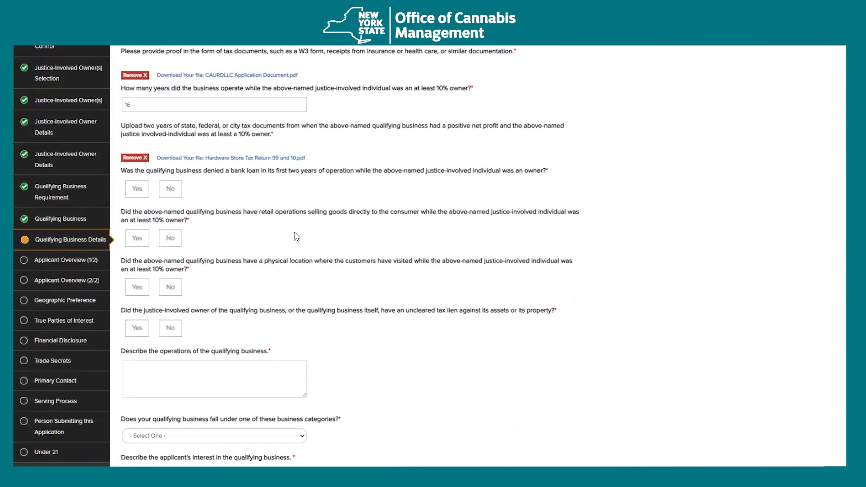
scroll(295, 243, "down", 1)
left_click(170, 143)
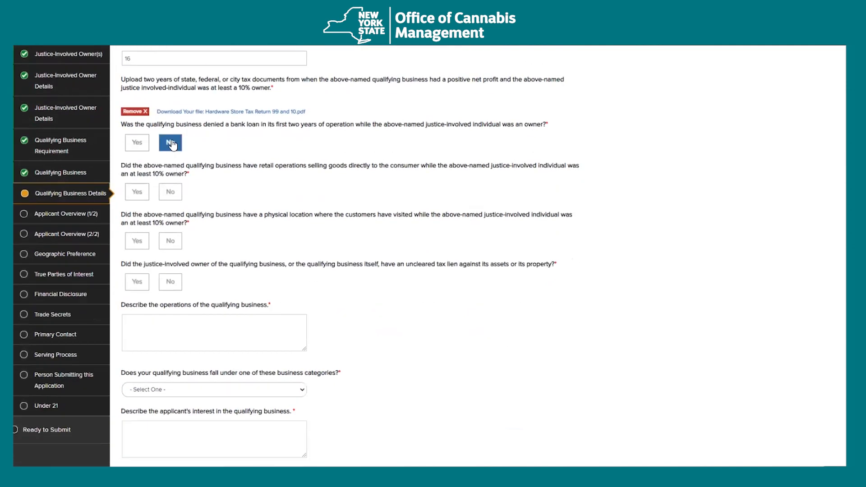
left_click(137, 192)
scroll(153, 194, "down", 1)
left_click(170, 194)
scroll(331, 288, "down", 1)
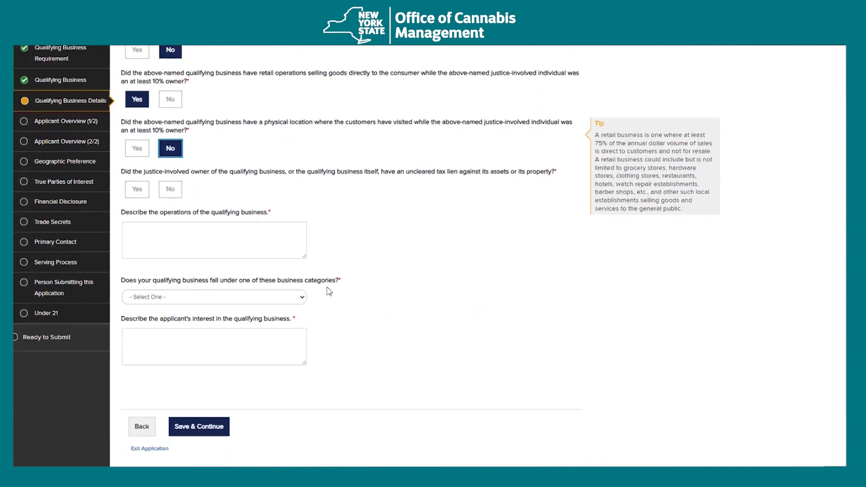
left_click(140, 191)
key("Right")
- Describe the operations as 'Hardware' and choose Retail Goods as the business category
scroll(289, 210, "down", 2)
left_click(249, 153)
type("Hardware")
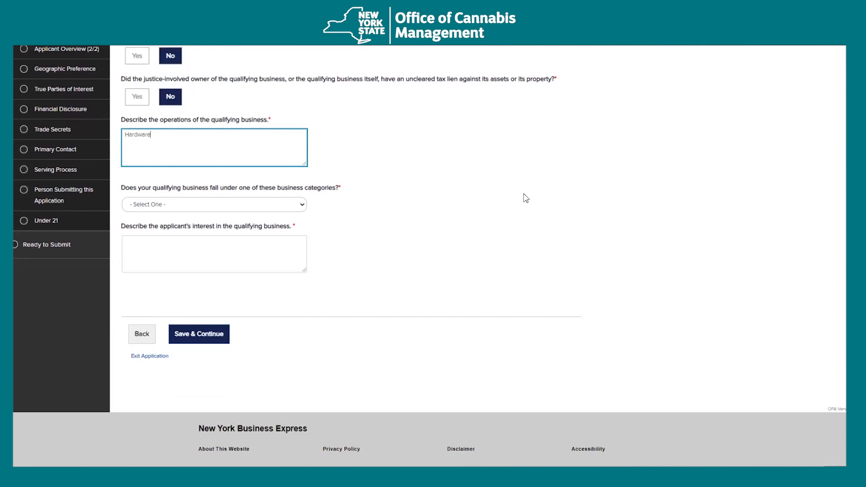
left_click(291, 207)
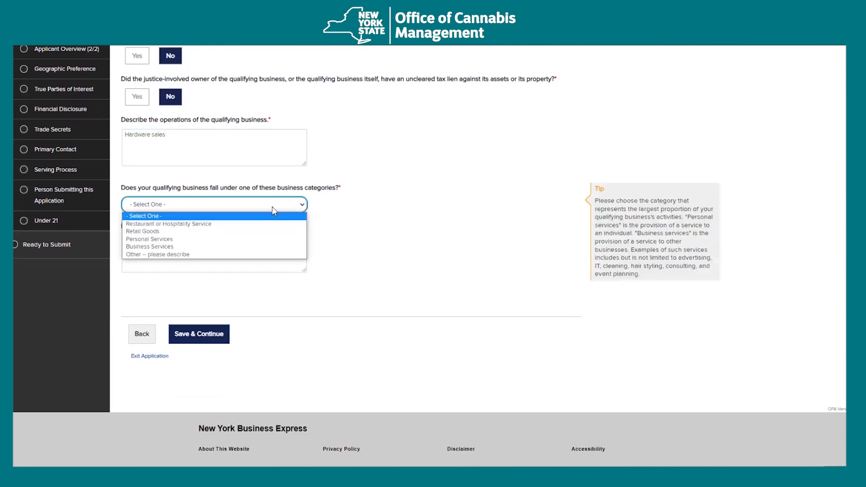
left_click(245, 232)
left_click(253, 267)
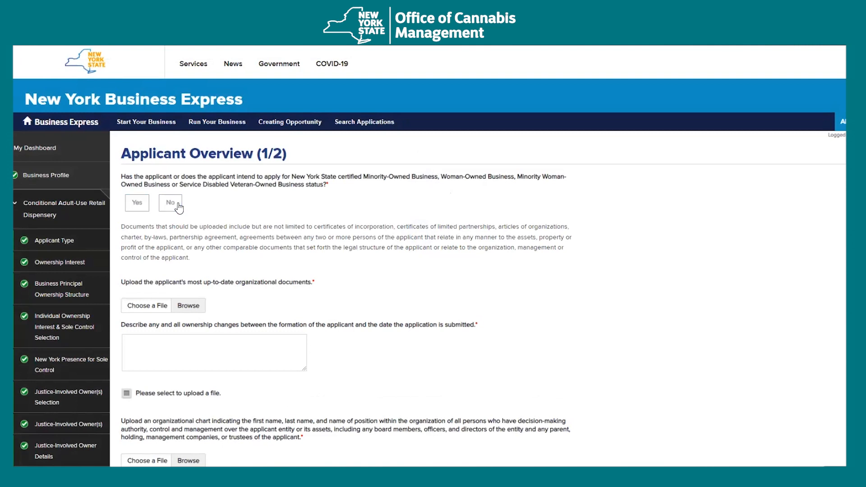
- Upload the organizational document and note 'no changes' for ownership changes since formation
scroll(365, 275, "down", 2)
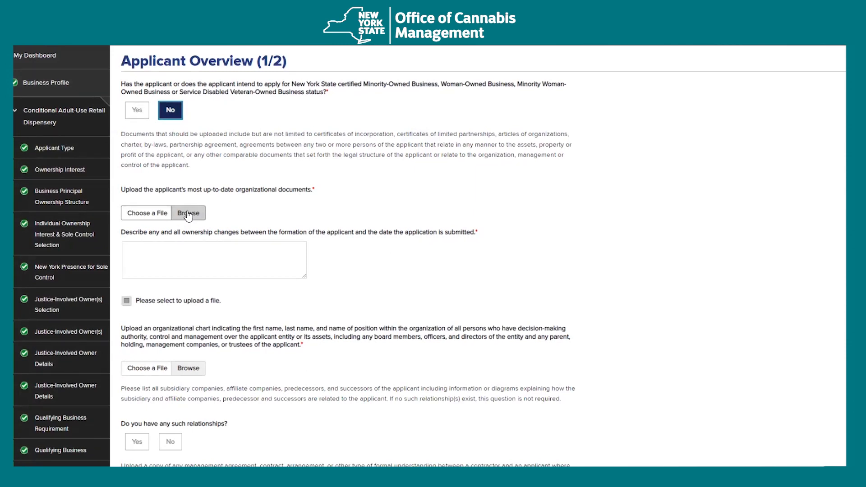
left_click(187, 212)
double_click(177, 74)
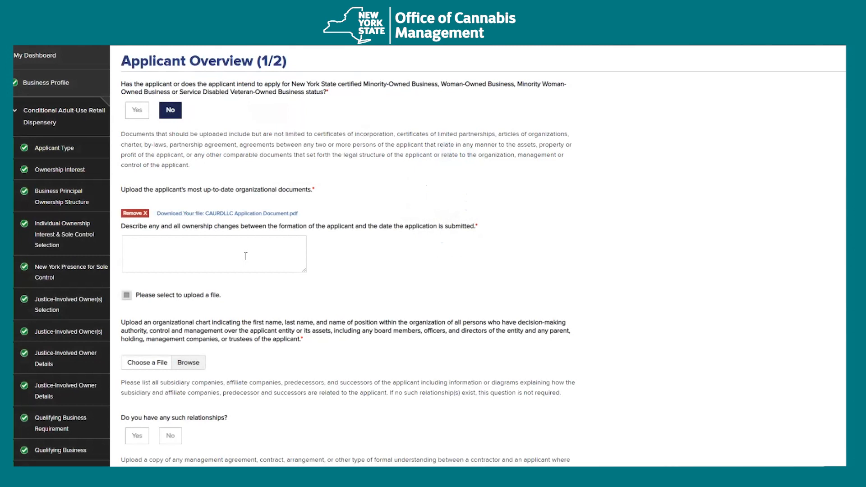
left_click(246, 256)
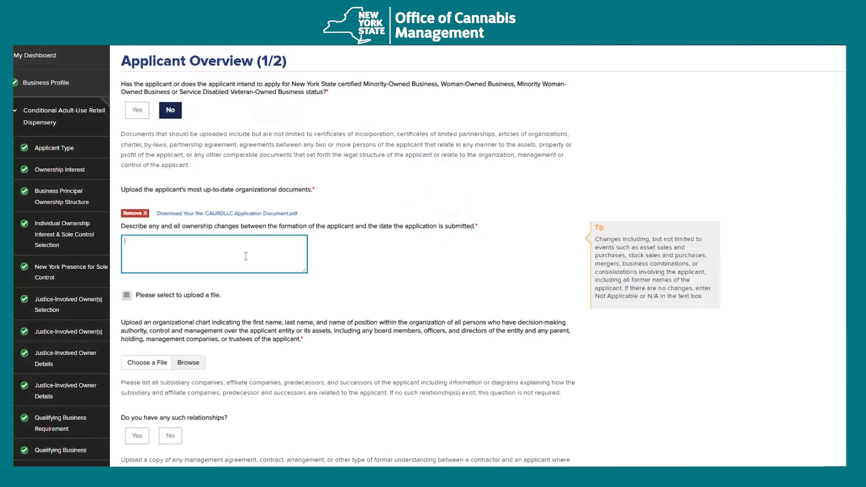
scroll(246, 256, "down", 1)
type("no changes")
- Attach the CAURDLLC Application Document as the organizational chart
scroll(246, 261, "down", 2)
left_click(199, 228)
left_click(117, 66)
left_click(306, 206)
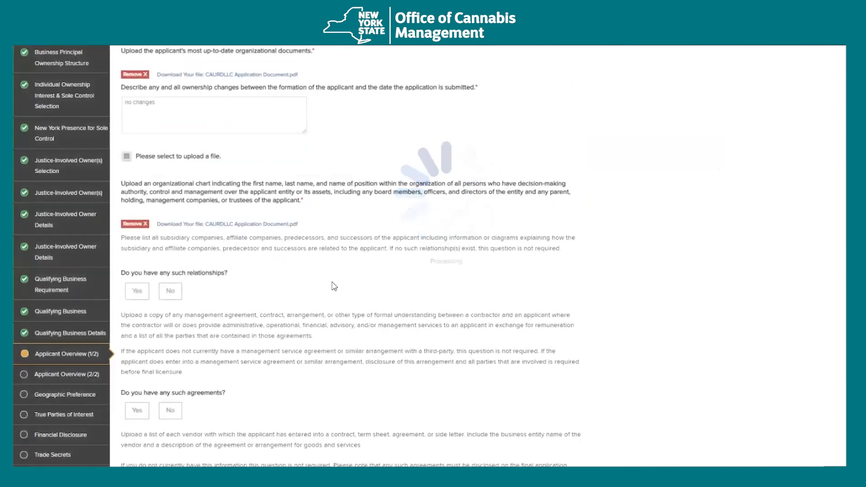
- Answer No to the relationships, agreements, vendors, financial-interest, plan and law-firm questions, then save
scroll(342, 294, "down", 2)
scroll(338, 292, "down", 1)
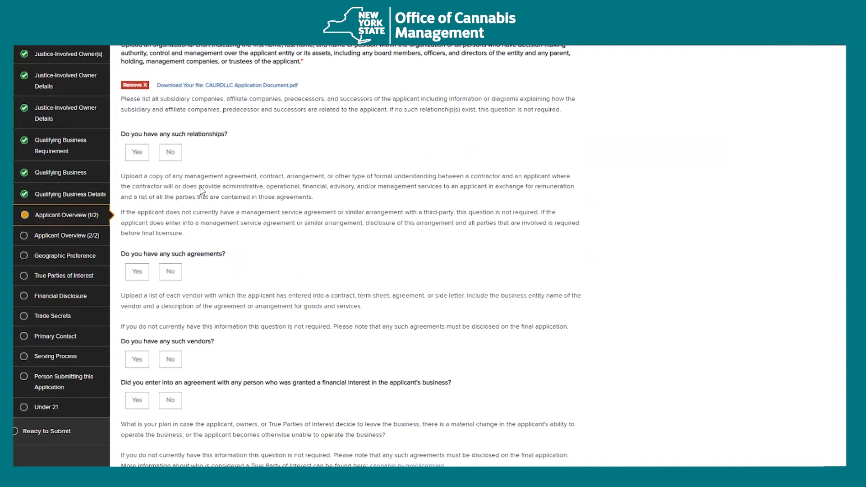
left_click(174, 157)
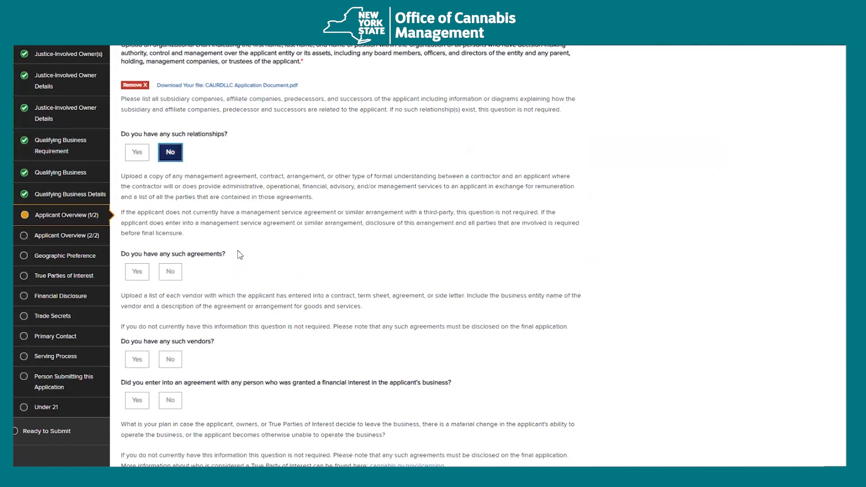
scroll(177, 158, "down", 2)
left_click(170, 179)
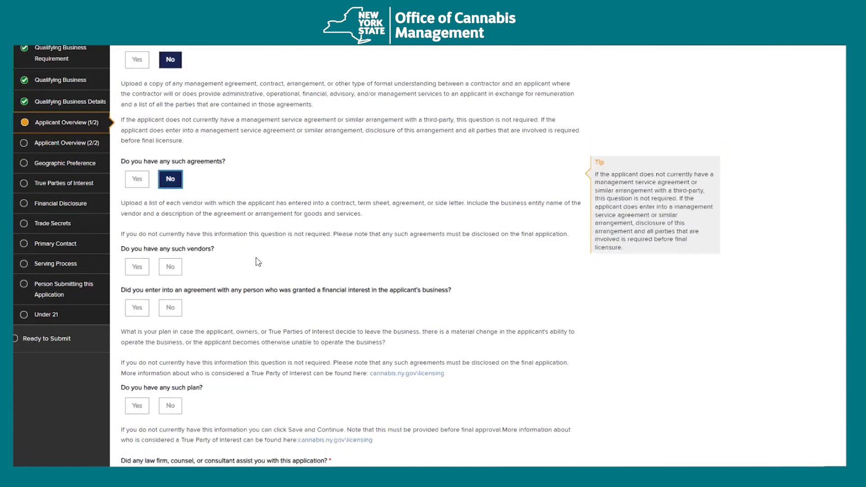
scroll(258, 262, "down", 1)
left_click(183, 222)
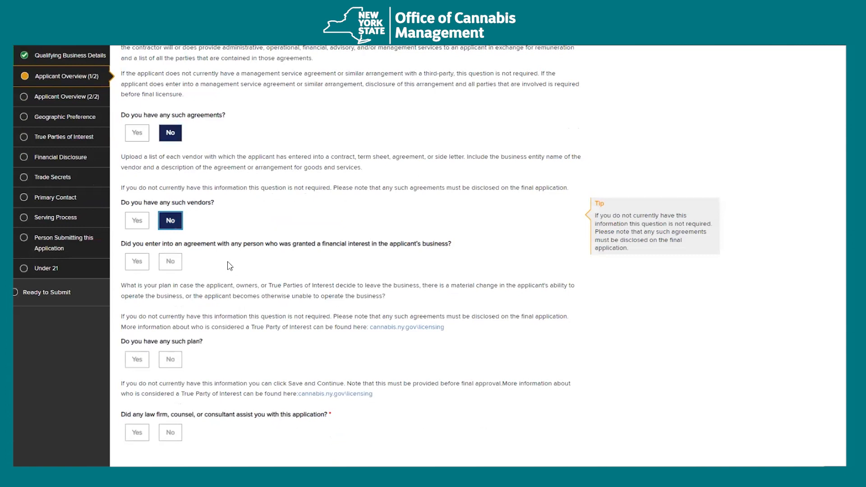
scroll(230, 266, "down", 2)
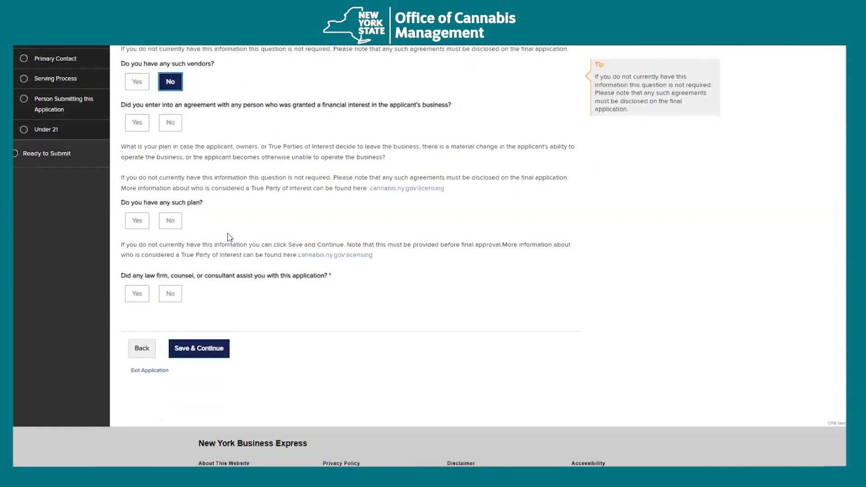
left_click(171, 169)
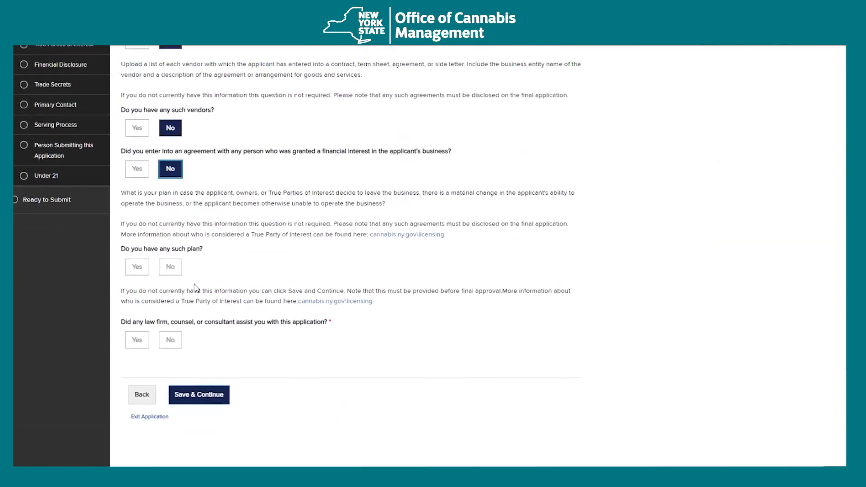
left_click(170, 267)
left_click(171, 340)
left_click(199, 396)
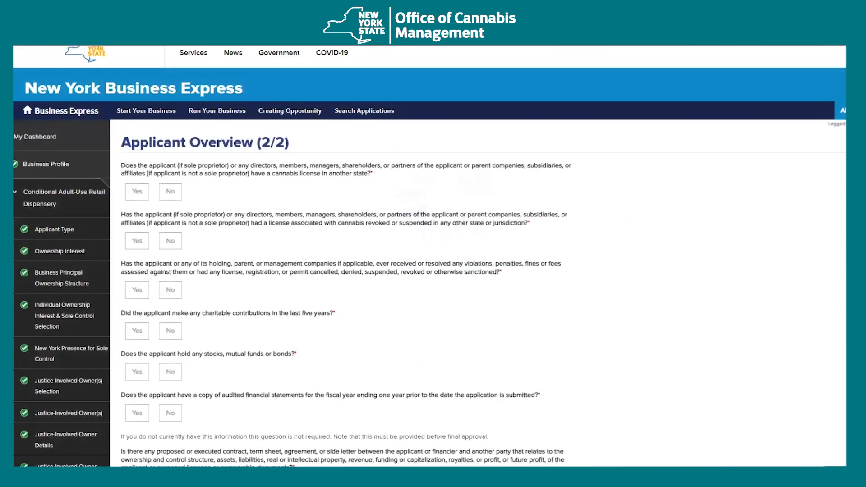
- Answer No to out-of-state and revoked license questions, Yes to violations, and choose a supporting document
scroll(484, 185, "down", 3)
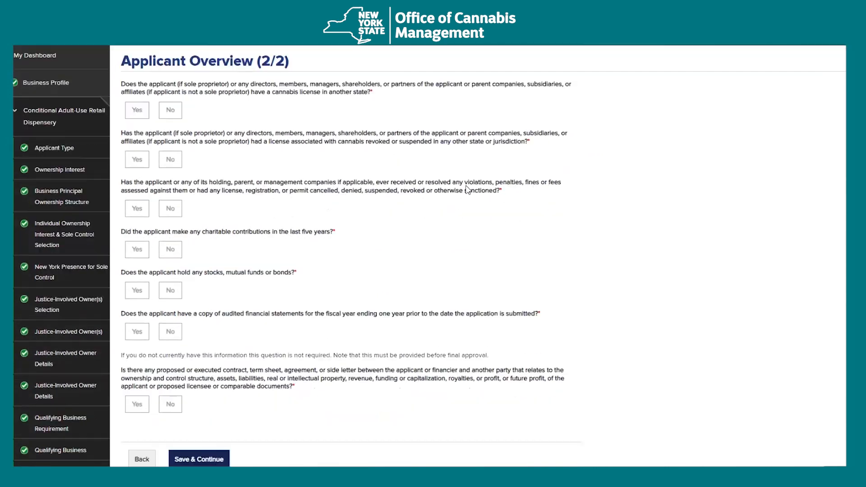
scroll(455, 187, "up", 1)
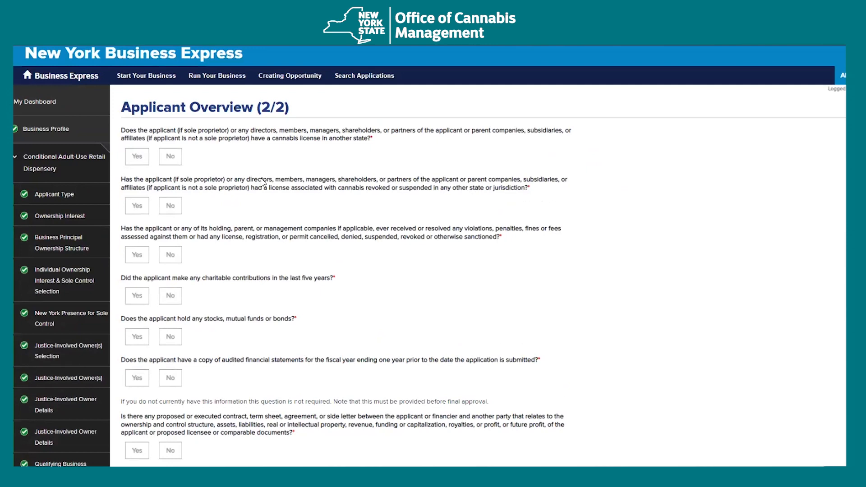
scroll(193, 167, "down", 2)
left_click(170, 110)
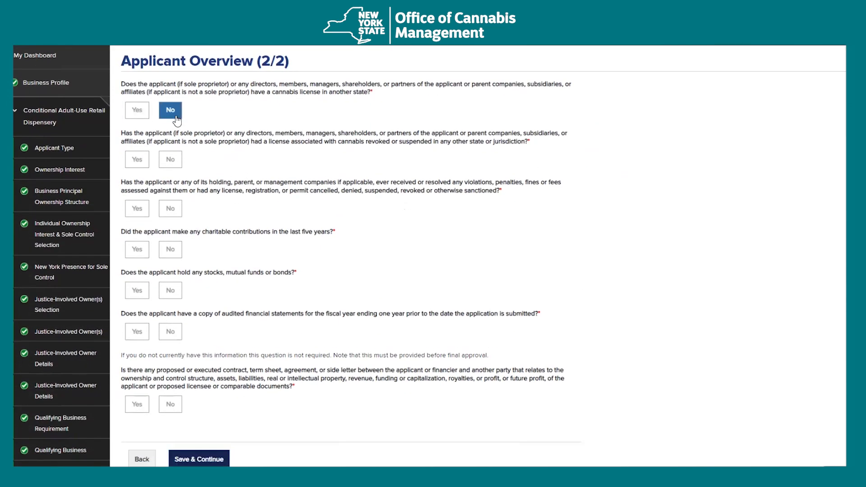
left_click(170, 163)
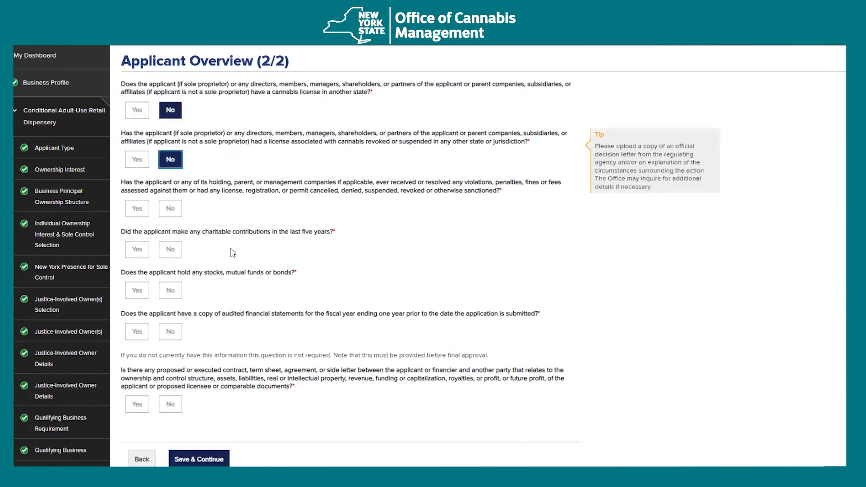
left_click(137, 209)
left_click(171, 210)
left_click(137, 208)
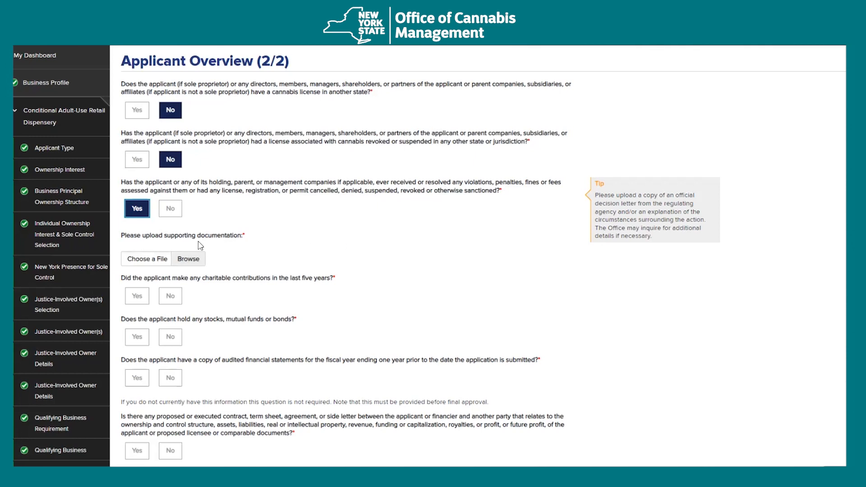
left_click(194, 265)
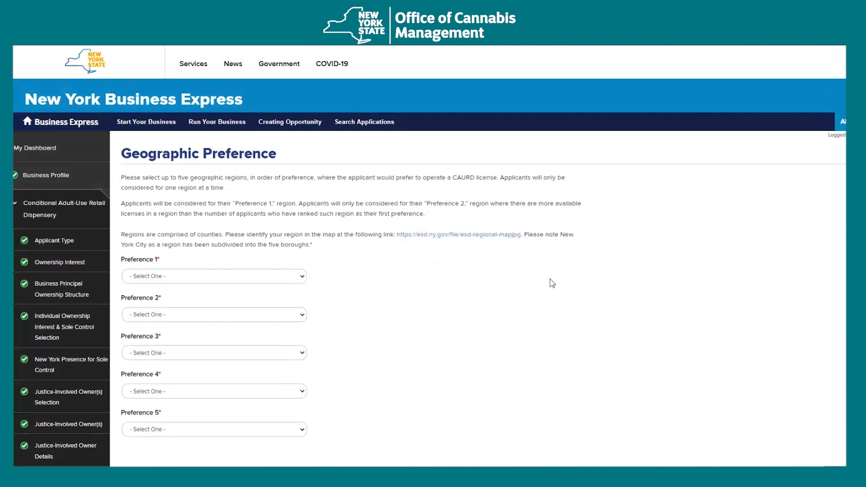
- Set Preferences 1–5 to Capital Region, Mohawk Valley, Mid-Hudson, Bronx and North Country
scroll(260, 229, "down", 1)
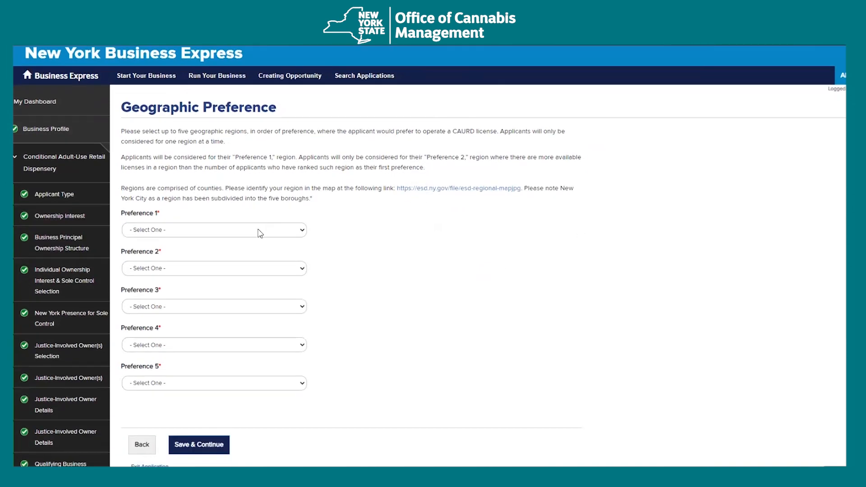
left_click(258, 230)
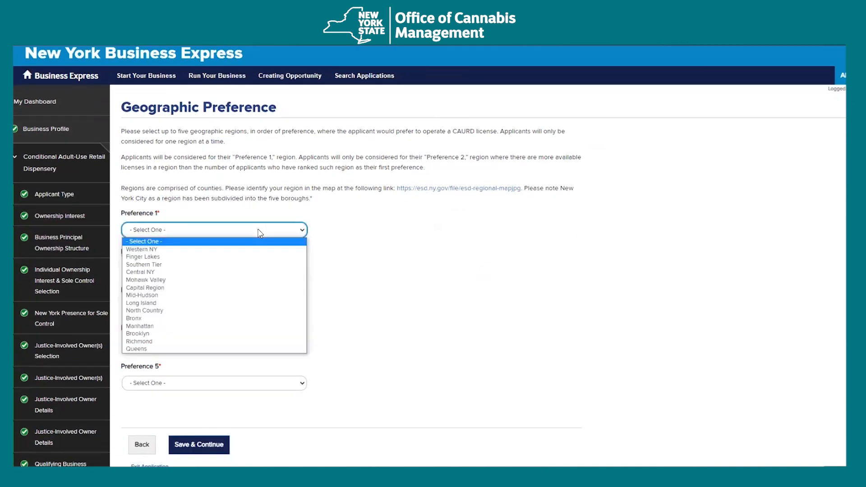
left_click(191, 289)
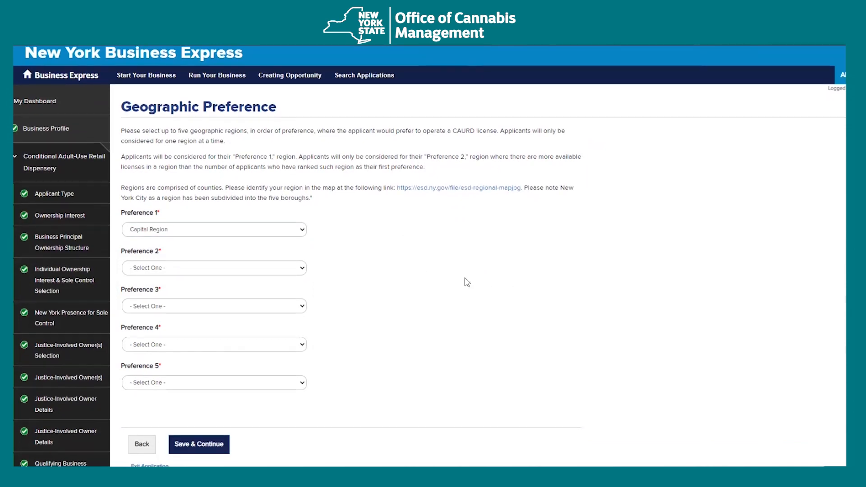
scroll(464, 280, "down", 1)
left_click(277, 224)
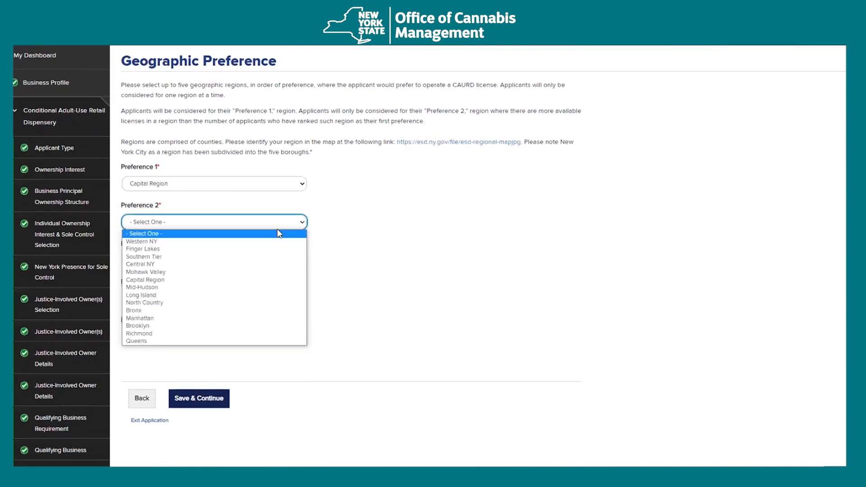
left_click(189, 271)
left_click(180, 262)
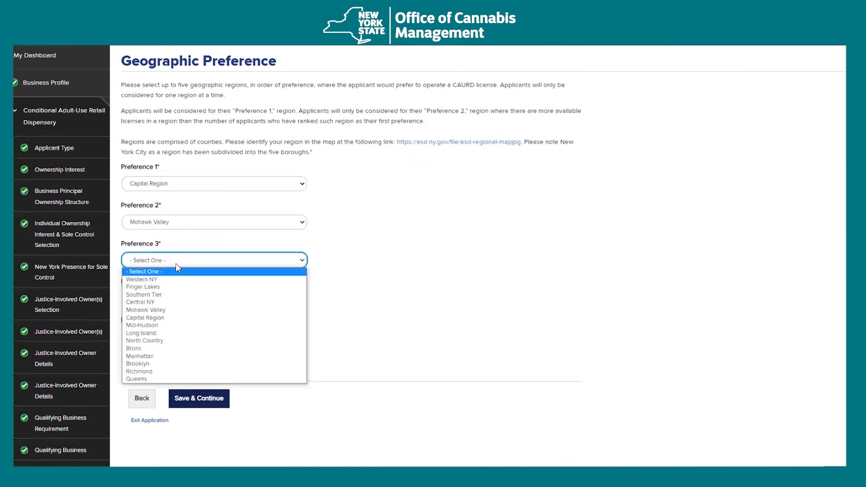
left_click(170, 325)
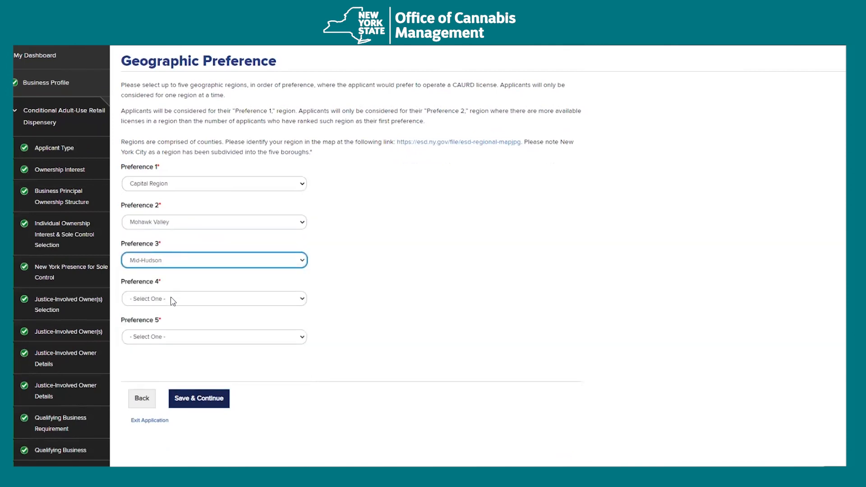
left_click(185, 302)
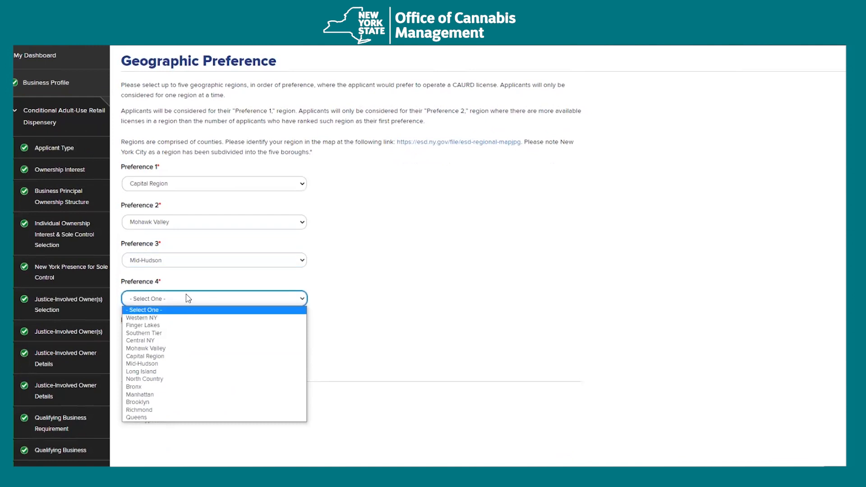
left_click(145, 387)
left_click(176, 338)
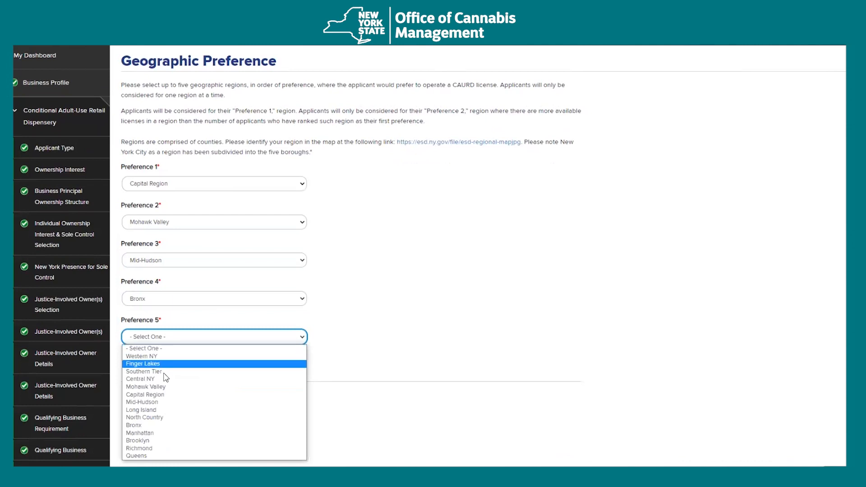
left_click(156, 420)
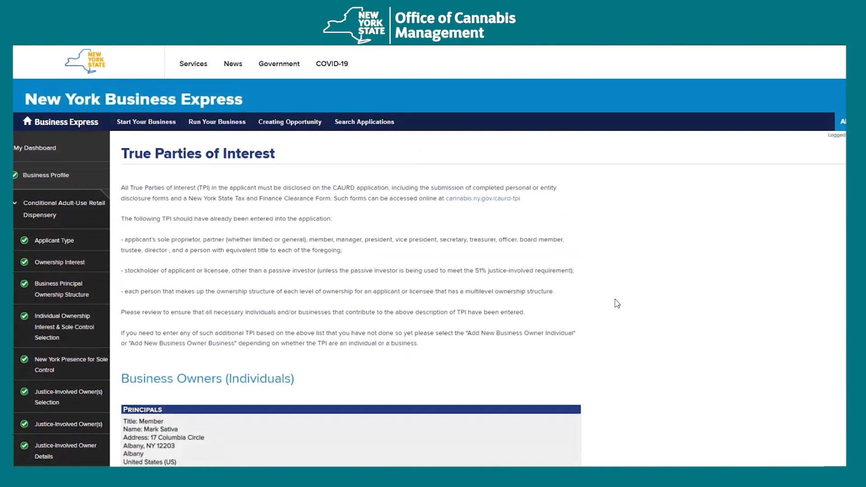
scroll(616, 303, "down", 6)
scroll(617, 302, "down", 1)
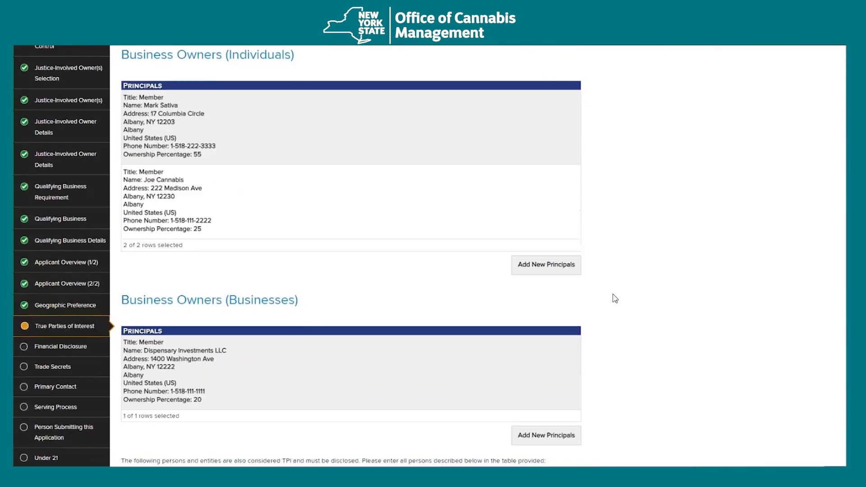
scroll(662, 242, "up", 1)
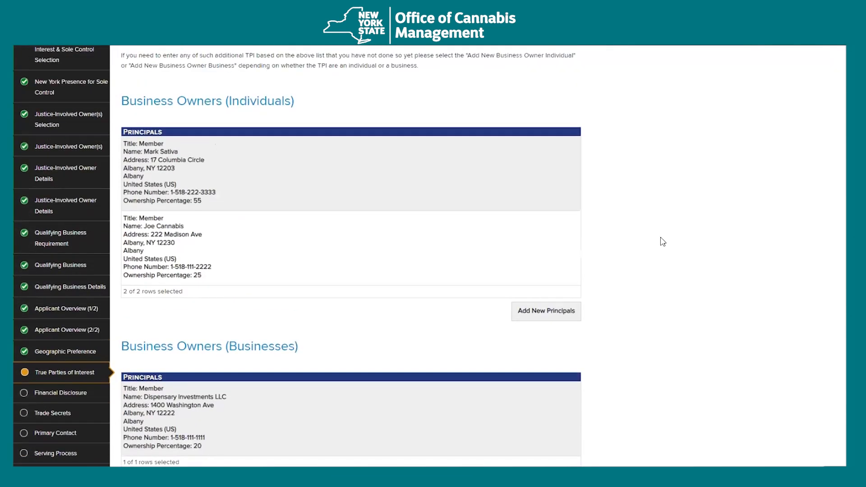
scroll(664, 241, "down", 1)
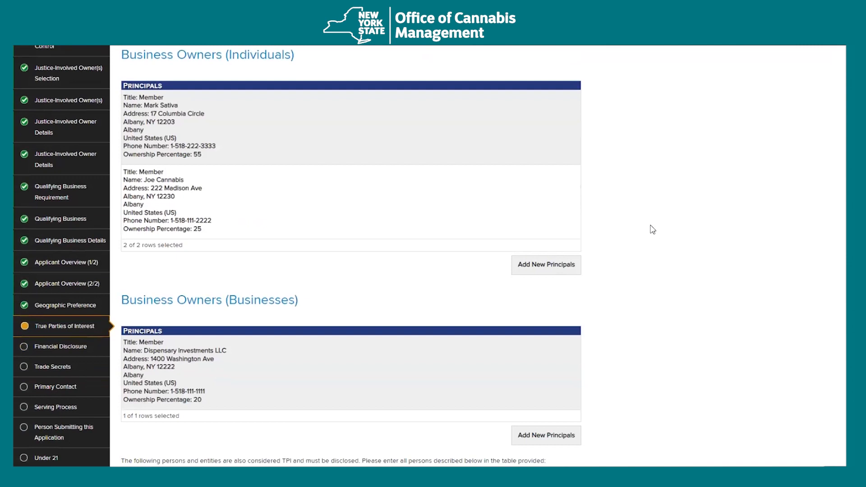
scroll(653, 230, "down", 5)
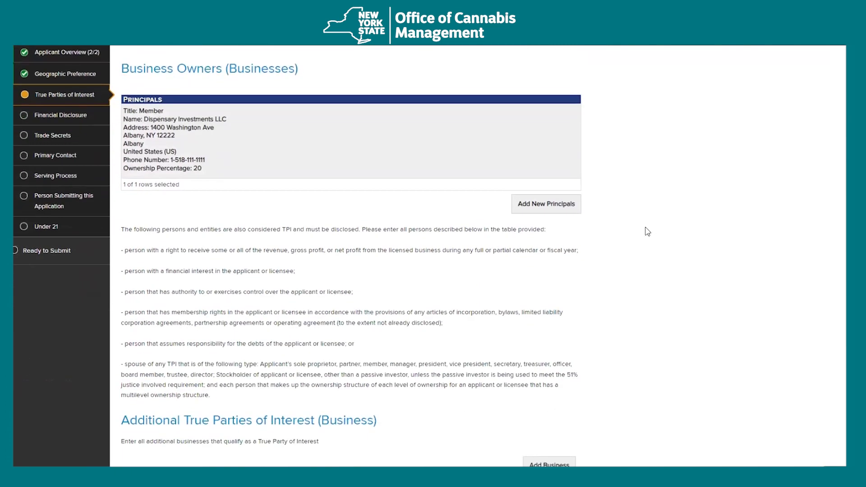
scroll(647, 231, "down", 2)
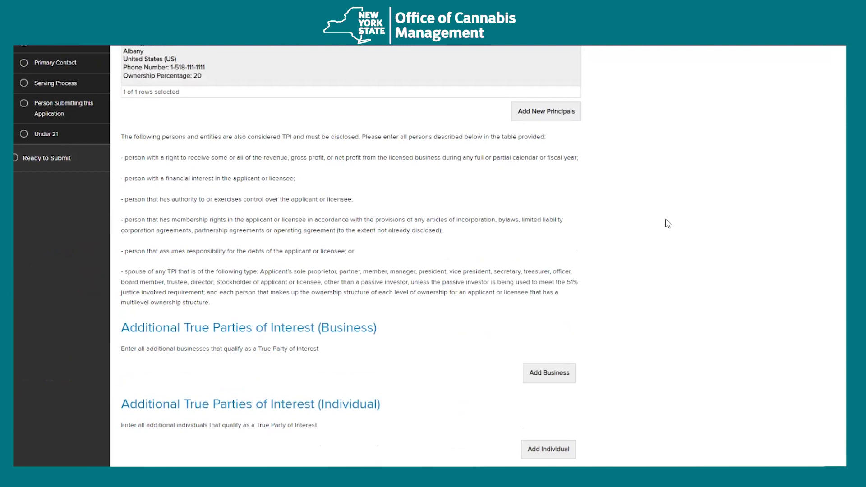
scroll(668, 224, "down", 2)
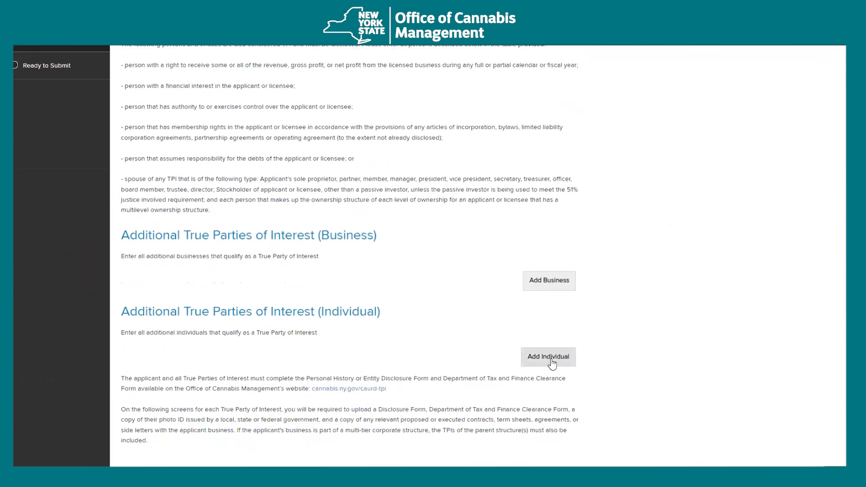
- Add an additional individual entry and enter the person's first and last name
left_click(552, 357)
scroll(696, 348, "down", 3)
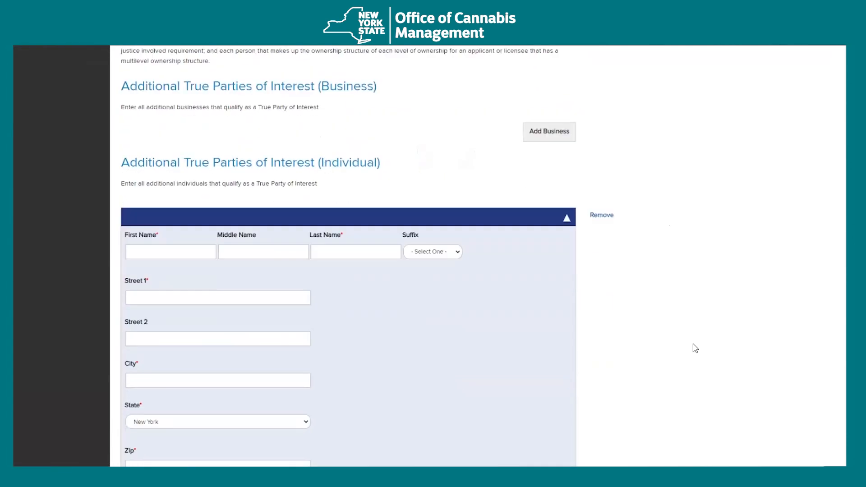
scroll(695, 348, "down", 2)
left_click(173, 165)
key("Tab")
key("Tab")
type("Sa")
key("Tab")
key("Tab")
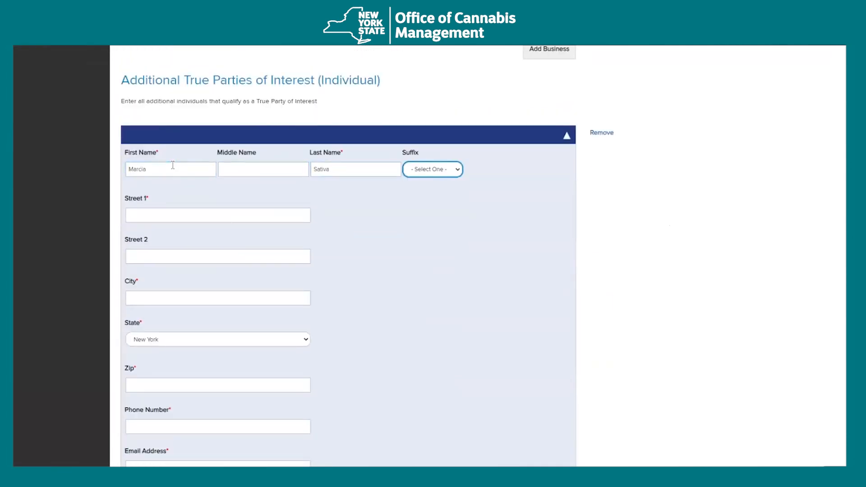
- Enter the individual's street address, city, zip code and phone, then add another individual entry
left_click(218, 216)
left_click(221, 210)
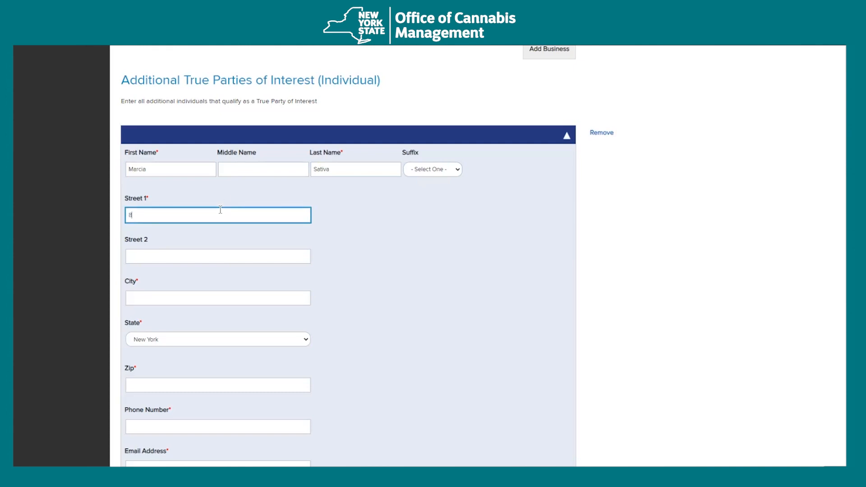
type("89 Washington")
key("Tab")
key("Tab")
type("Albany")
key("Tab")
key("Tab")
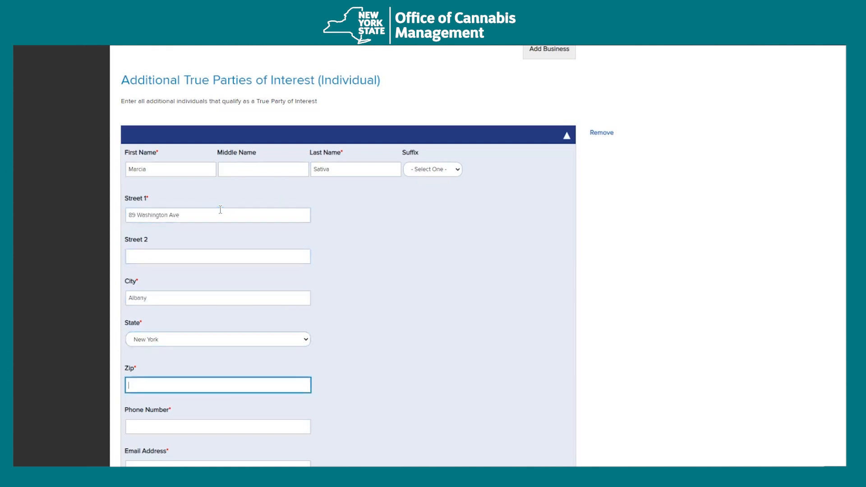
type("12234")
left_click(251, 430)
scroll(353, 394, "down", 4)
type("518-222-3333")
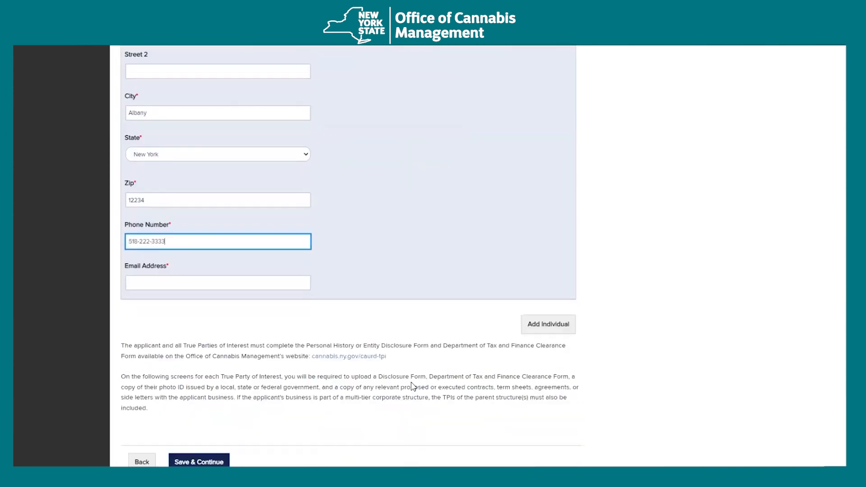
key("Tab")
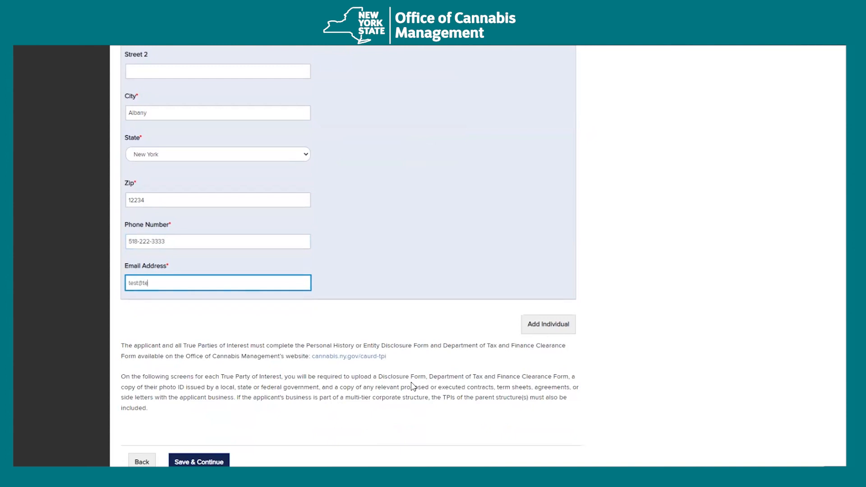
left_click(548, 325)
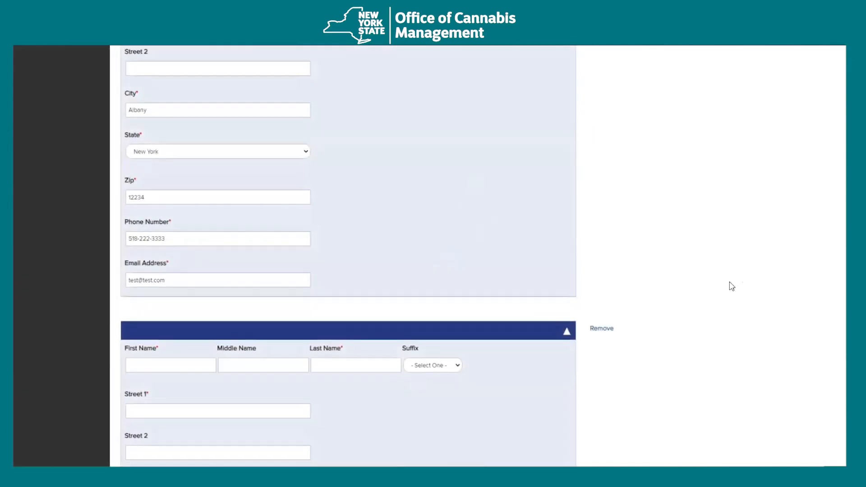
- Enter the second individual's first and last name
scroll(740, 283, "down", 3)
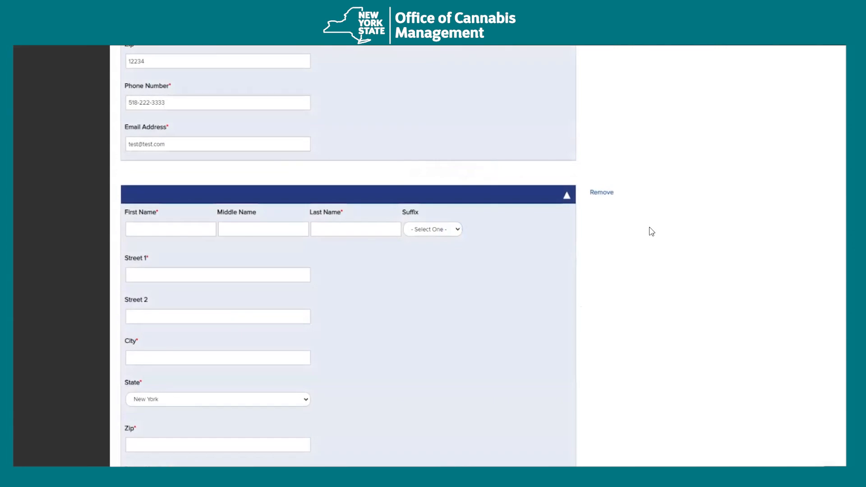
scroll(623, 233, "down", 1)
left_click(154, 184)
type("Susan")
key("Tab")
key("Tab")
type("T")
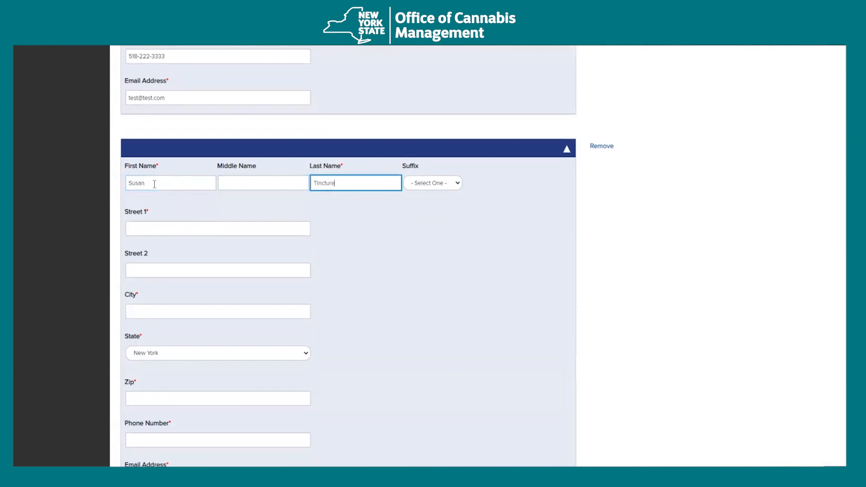
- Fill in the second individual's street address, city, zip, phone and e-mail, then save and continue
left_click(239, 228)
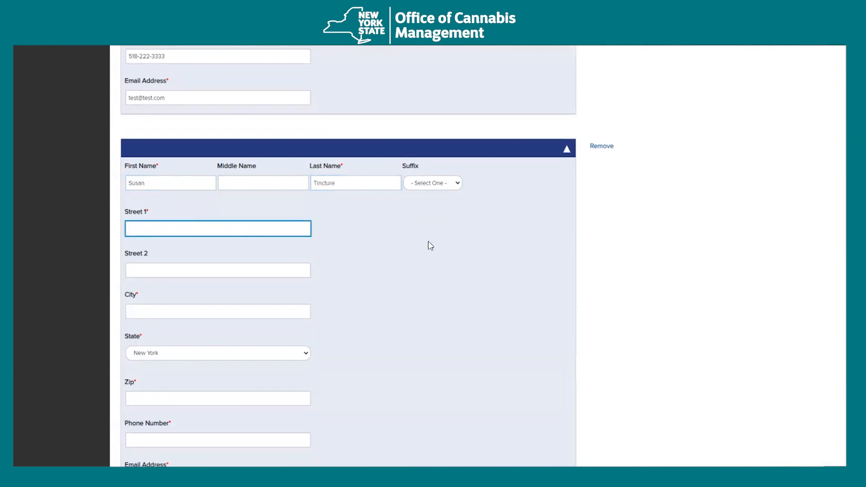
scroll(441, 247, "down", 1)
type("1220 Washington")
key("Tab")
key("Tab")
type("Albany")
key("Tab")
key("Tab")
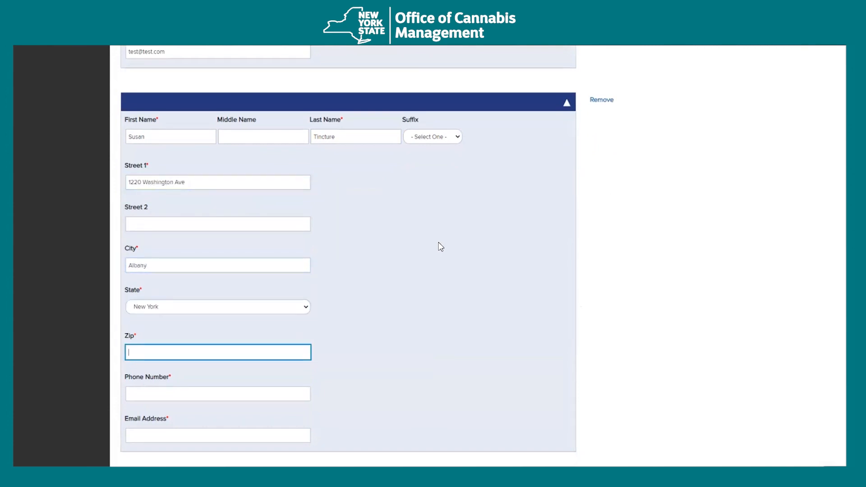
key("Tab")
type("51")
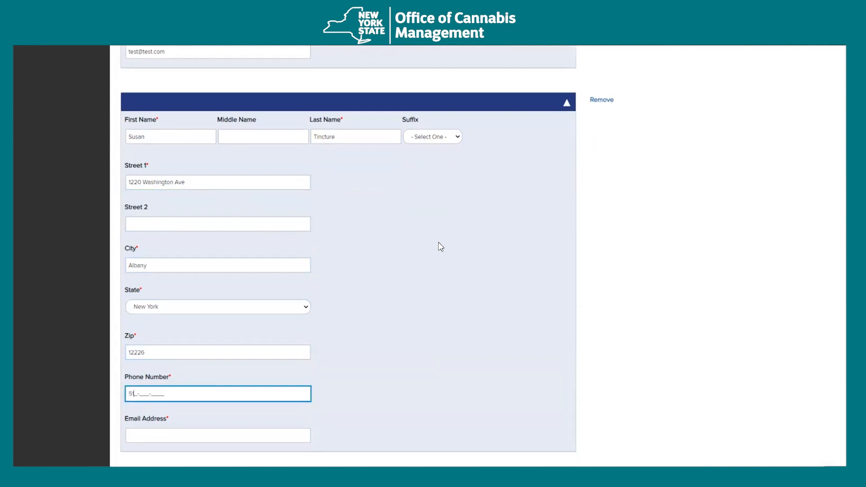
type("8-333-4444")
key("Tab")
type("test@test.c")
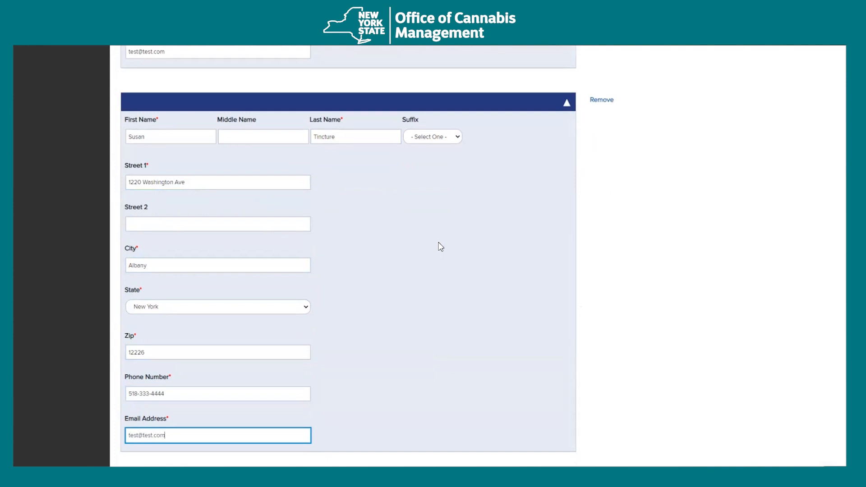
scroll(469, 248, "down", 5)
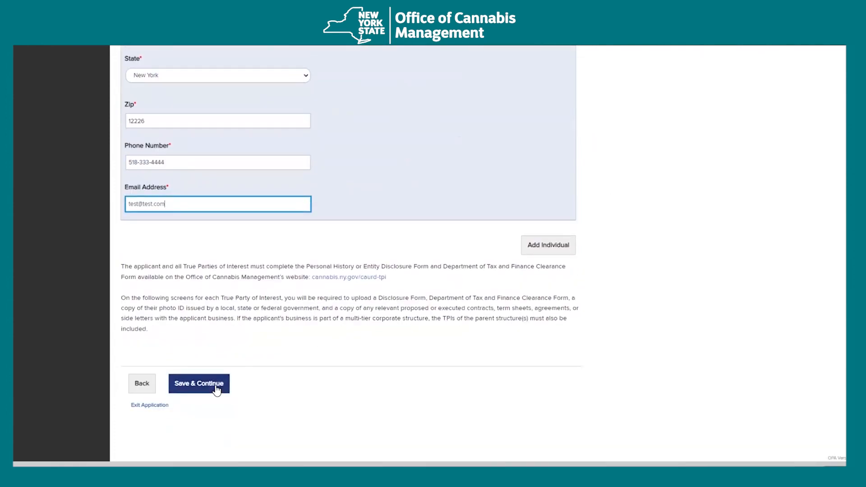
left_click(217, 389)
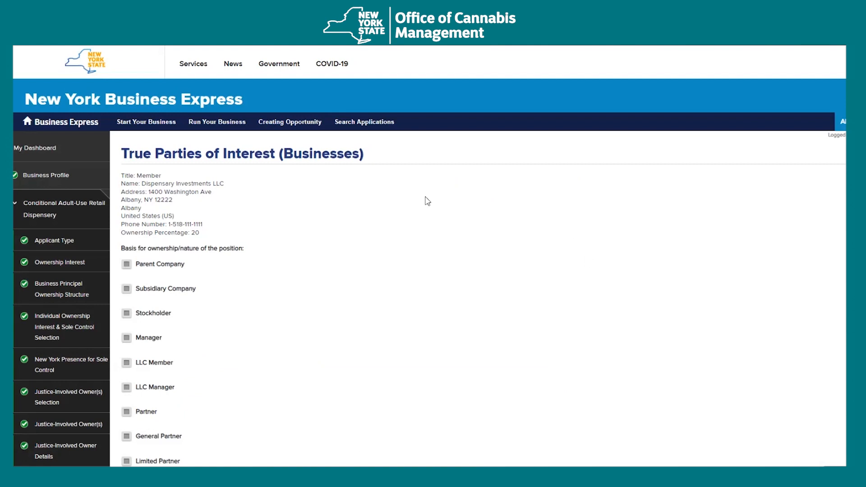
- Review the Dispensary Investments LLC entry and tick Partner as its position
scroll(600, 296, "down", 2)
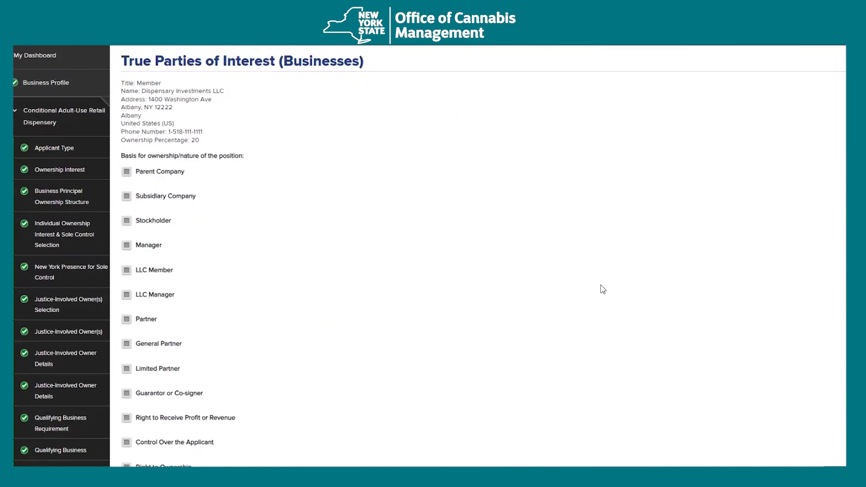
scroll(605, 290, "up", 1)
scroll(611, 286, "down", 1)
scroll(610, 286, "up", 1)
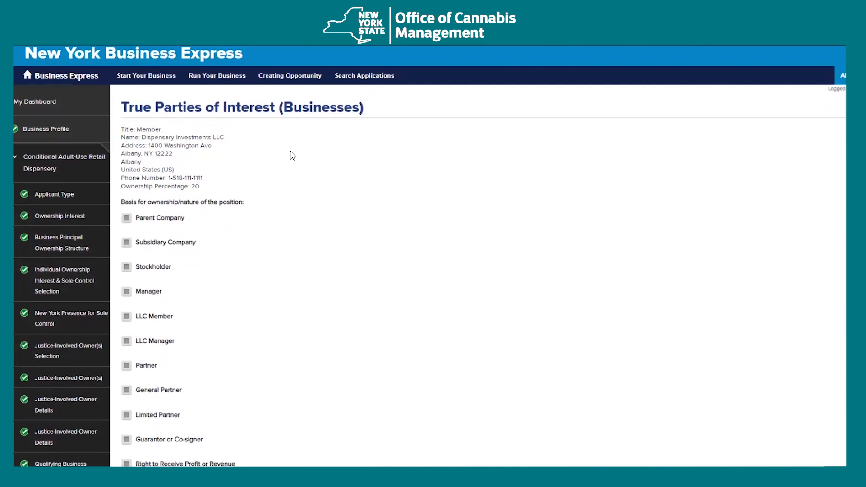
left_click_drag(226, 138, 141, 139)
left_click(266, 175)
scroll(311, 203, "down", 2)
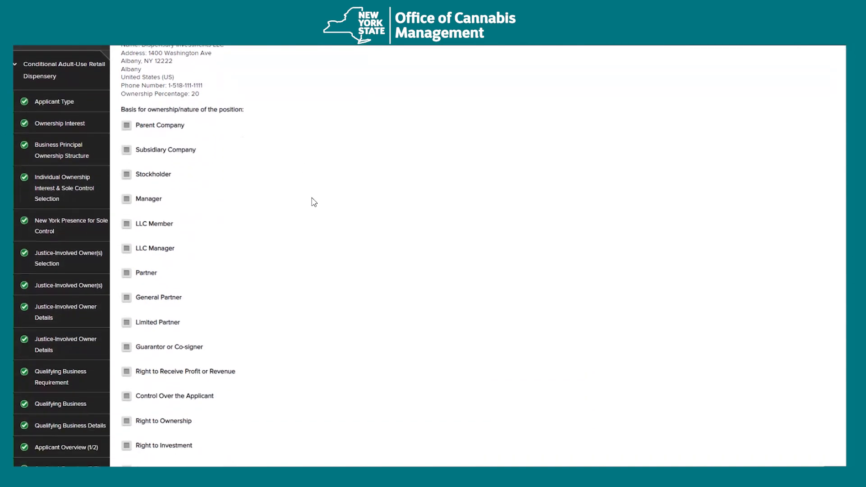
scroll(306, 229, "down", 2)
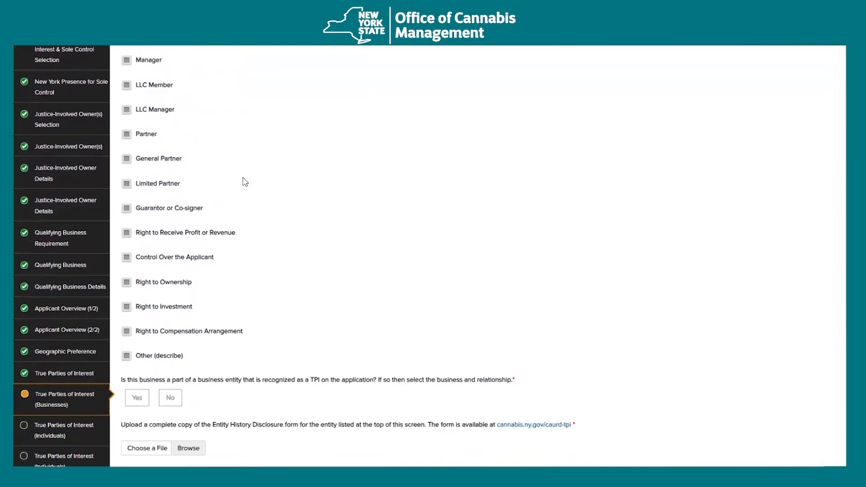
scroll(315, 253, "down", 1)
scroll(343, 248, "up", 3)
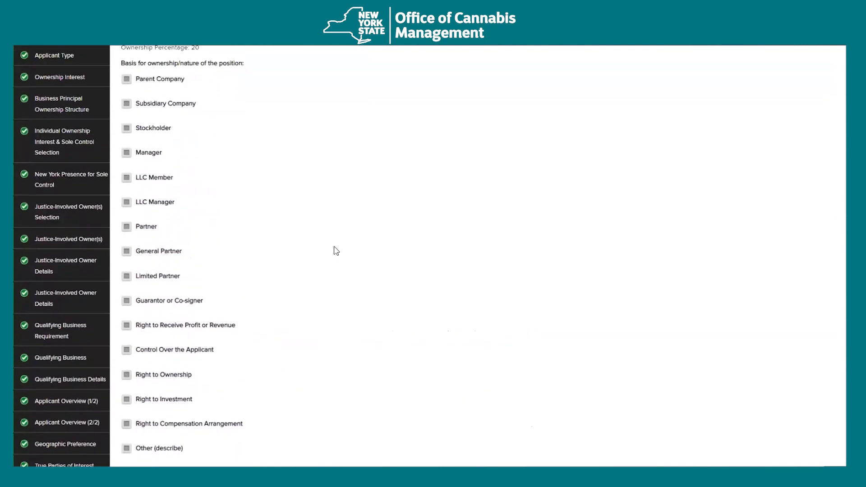
left_click(146, 227)
scroll(444, 277, "down", 5)
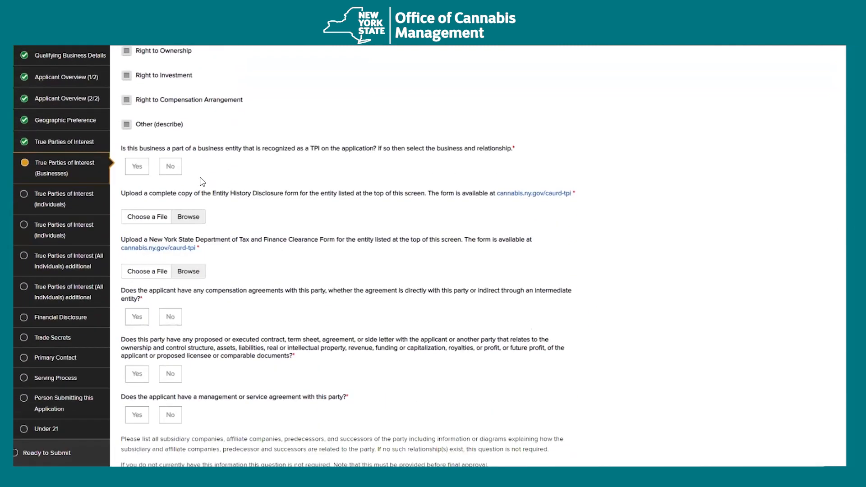
- Answer No, then attach CAURDLLC Application Document.pdf as Entity History Disclosure and Tax Clearance
left_click(170, 166)
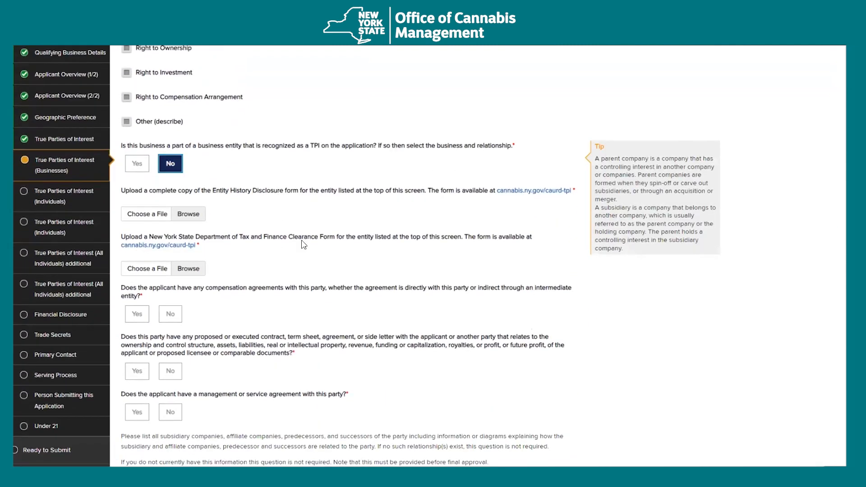
scroll(304, 245, "down", 1)
left_click(190, 170)
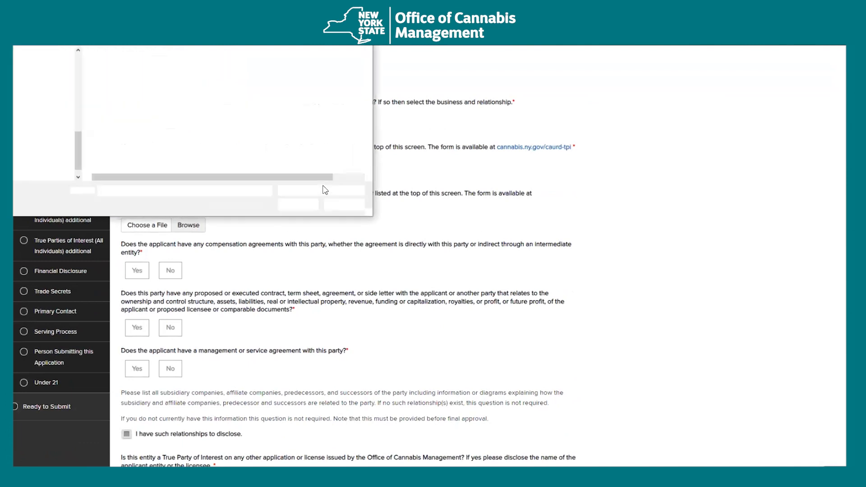
left_click(145, 66)
left_click(299, 204)
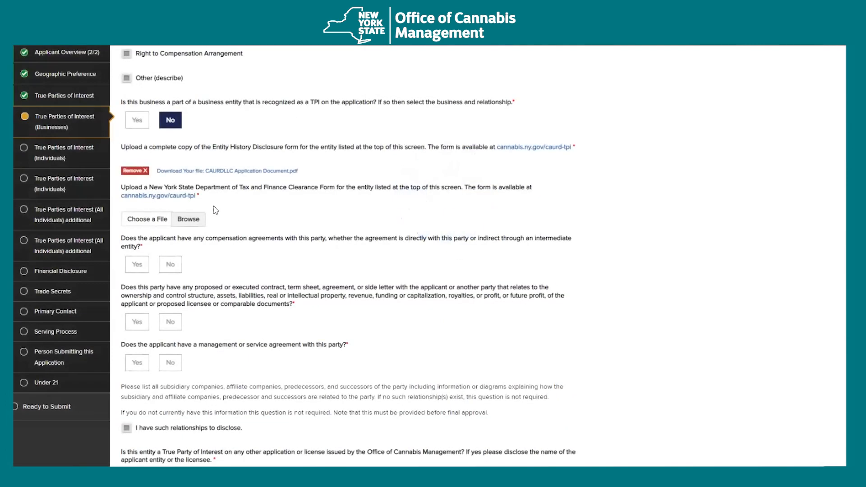
left_click(192, 220)
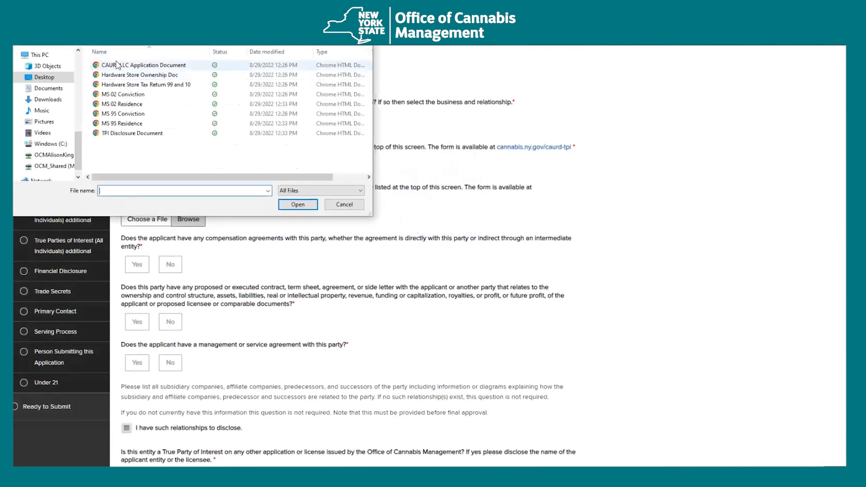
double_click(117, 65)
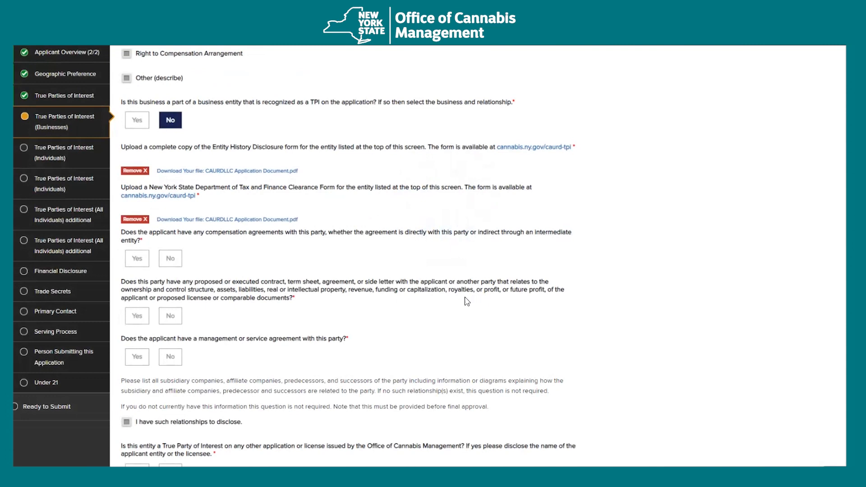
scroll(467, 301, "down", 2)
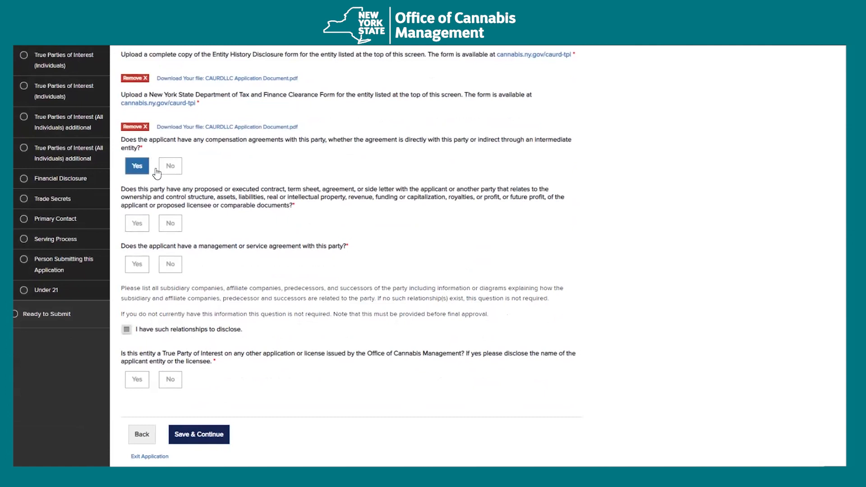
- Answer No to compensation, contract, management agreement and other-license questions, then save
left_click(175, 166)
scroll(421, 276, "down", 1)
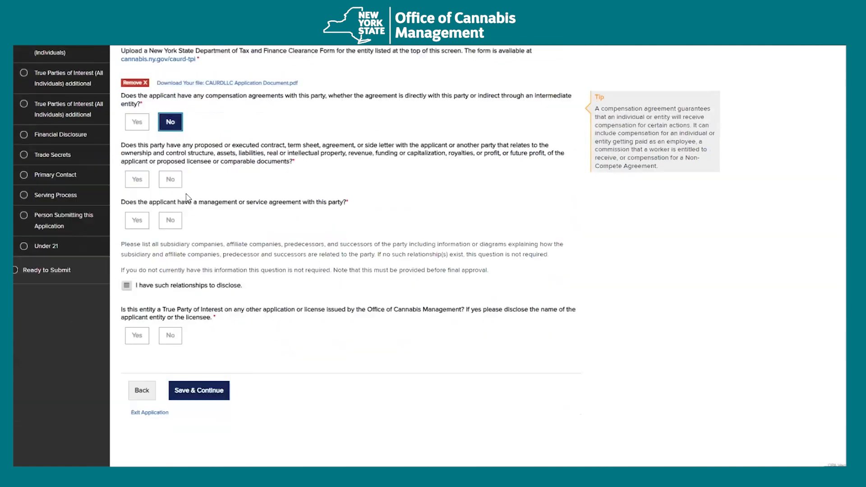
left_click(168, 182)
left_click(170, 216)
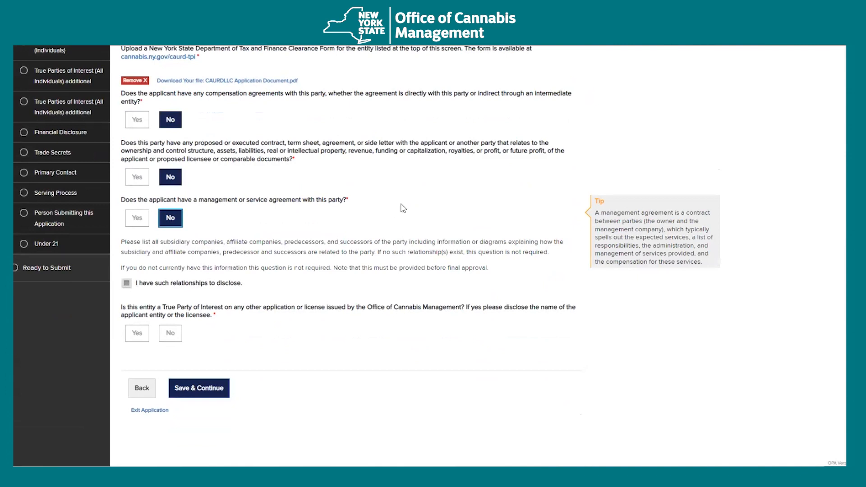
left_click(178, 341)
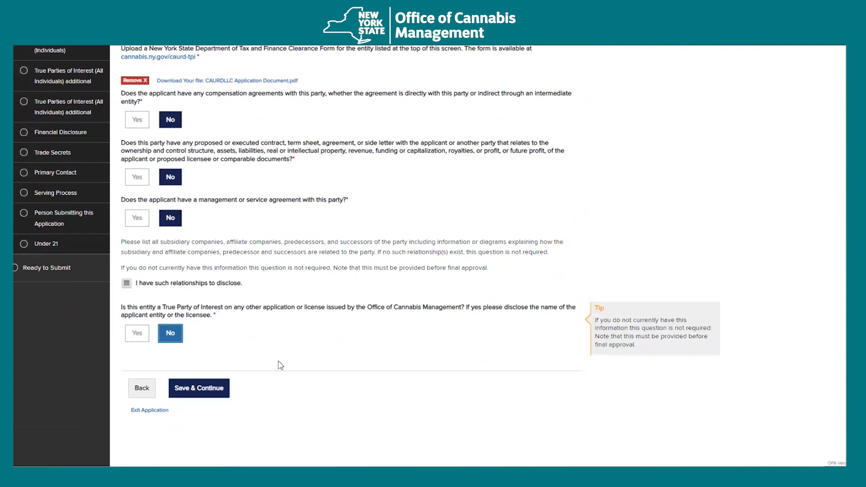
left_click(211, 390)
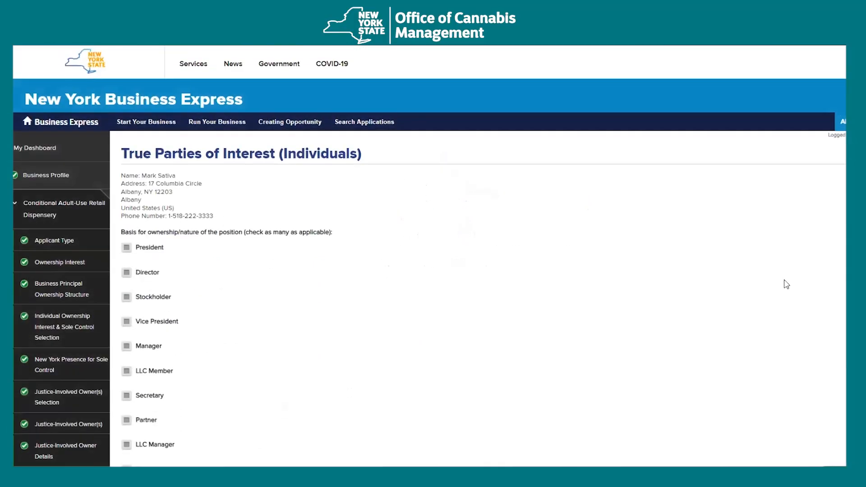
- Mark the first individual's position as Director
scroll(641, 303, "down", 1)
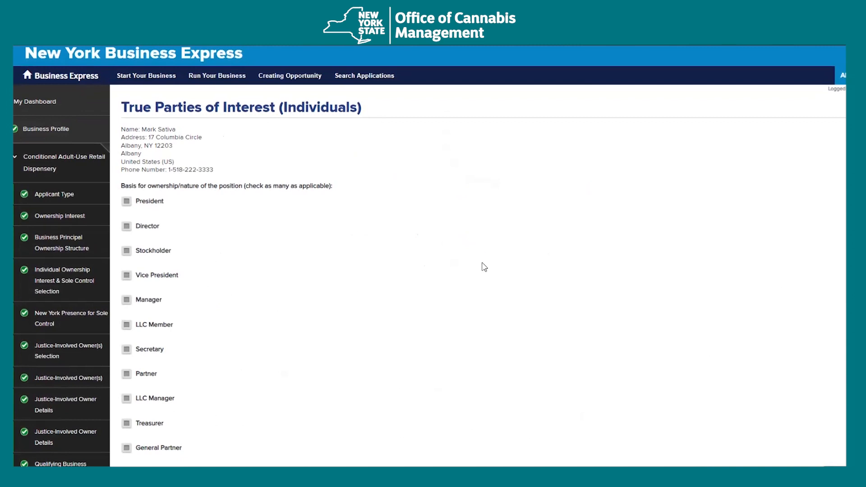
scroll(484, 267, "down", 2)
left_click(146, 135)
scroll(406, 305, "down", 10)
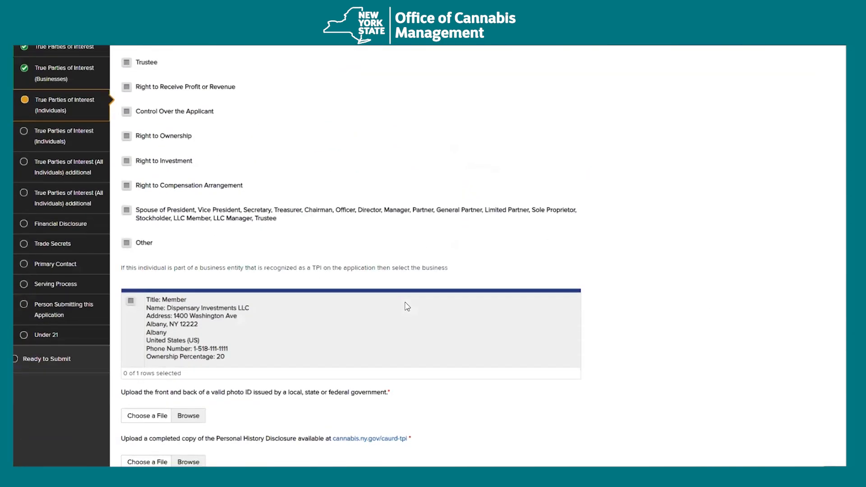
scroll(407, 307, "down", 3)
scroll(709, 272, "down", 2)
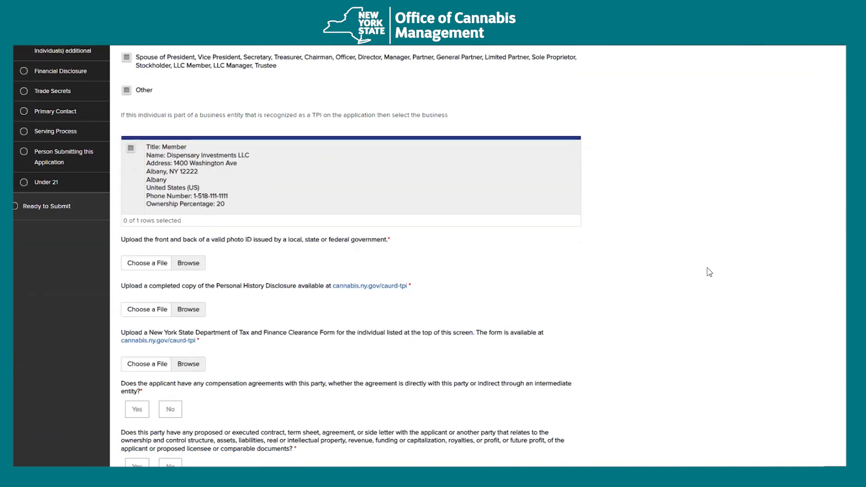
- Upload files for the photo ID, Personal History Disclosure and tax clearance form
left_click(188, 187)
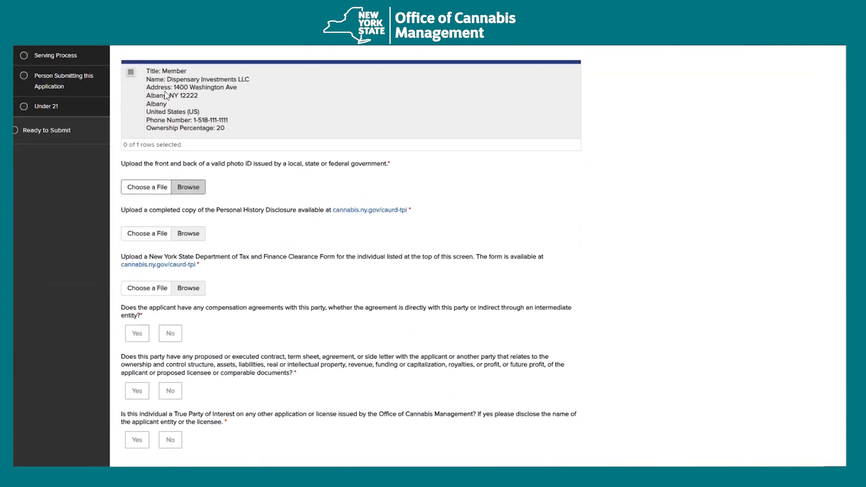
double_click(134, 65)
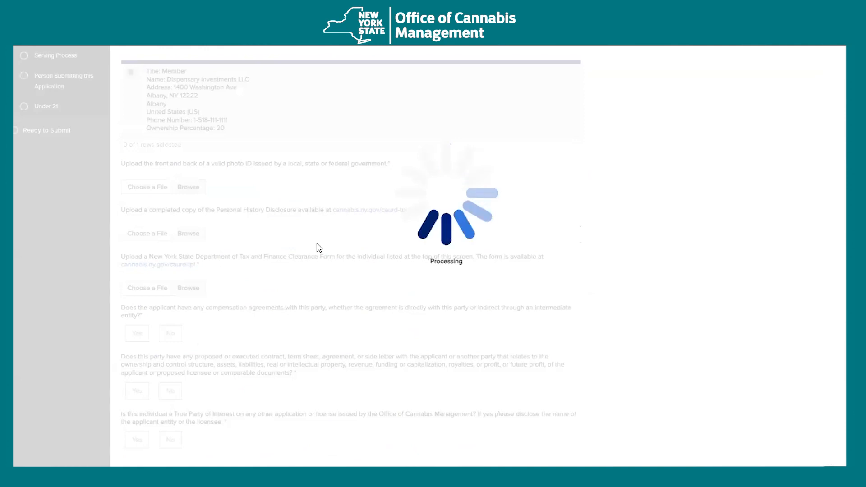
scroll(282, 254, "down", 1)
left_click(193, 185)
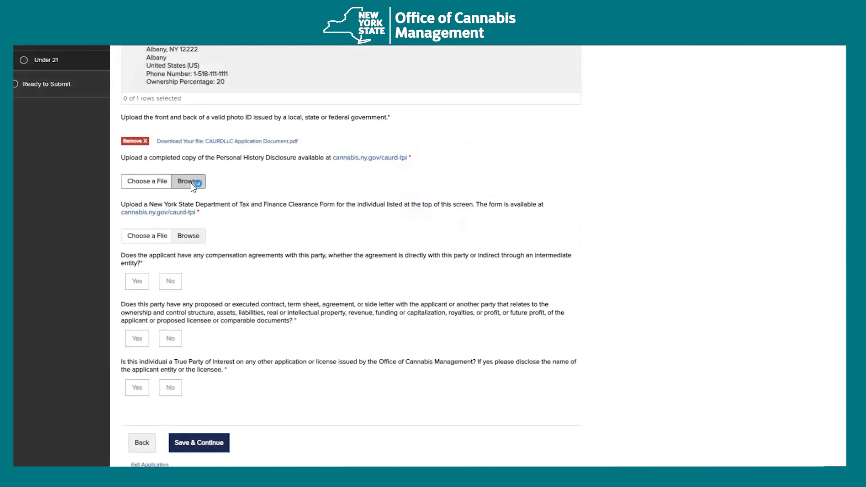
double_click(124, 63)
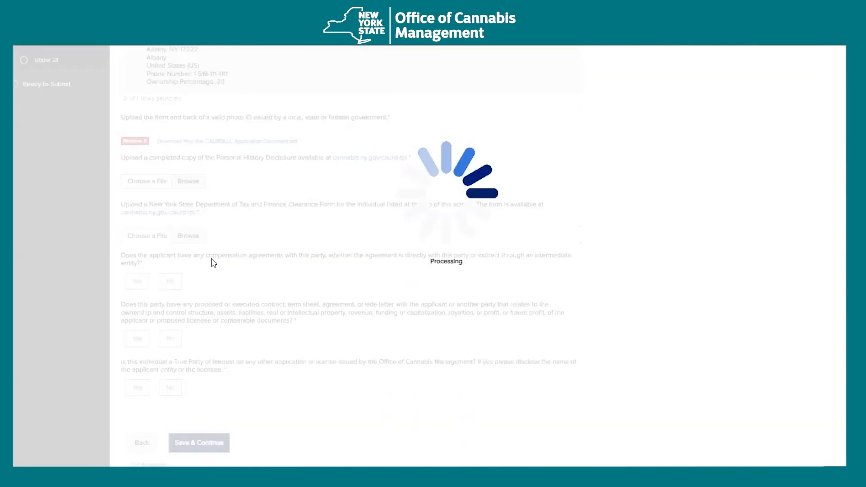
left_click(189, 238)
double_click(125, 65)
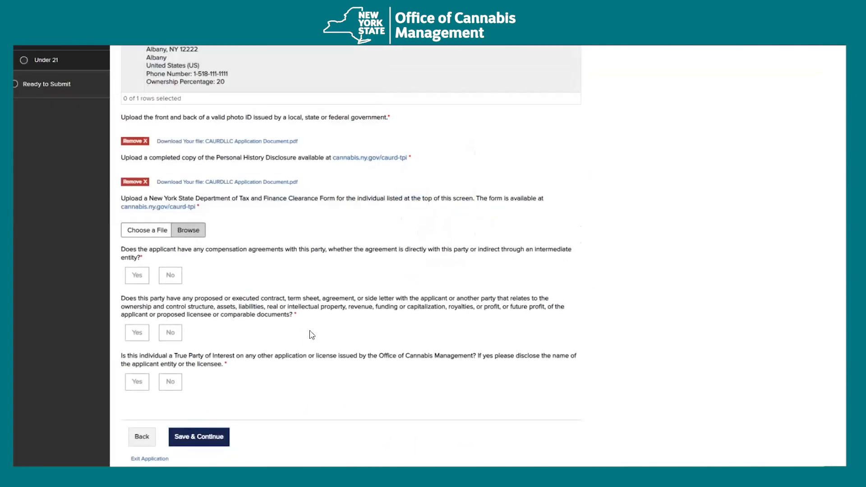
- Answer No to the compensation, contract and other-license TPI questions
scroll(279, 266, "down", 2)
left_click(170, 177)
left_click(170, 234)
left_click(171, 284)
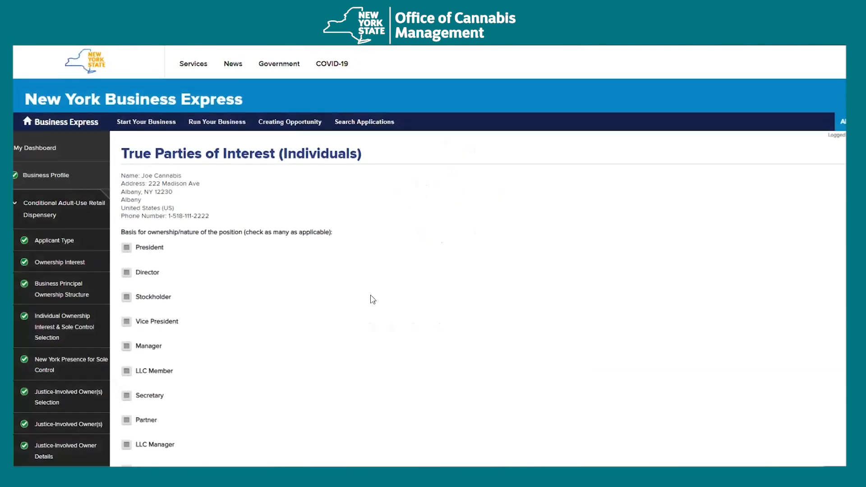
- Mark this individual's position as Vice President
scroll(247, 328, "down", 1)
left_click(126, 275)
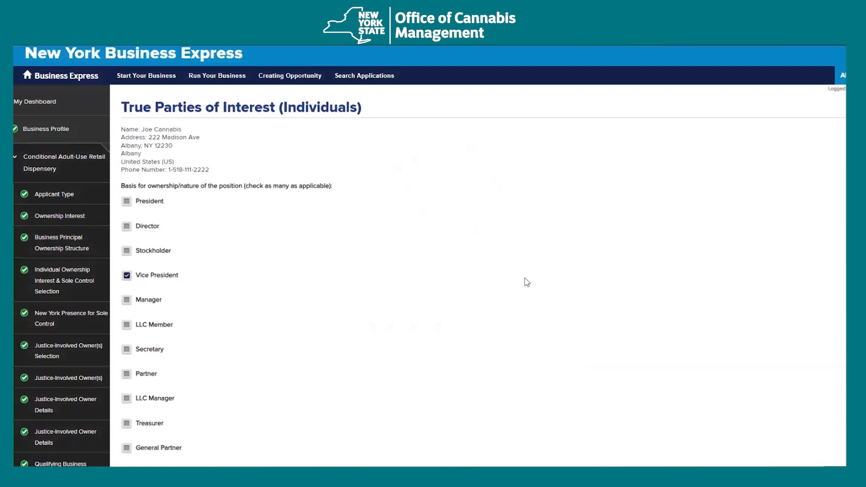
scroll(526, 280, "down", 5)
scroll(526, 282, "down", 15)
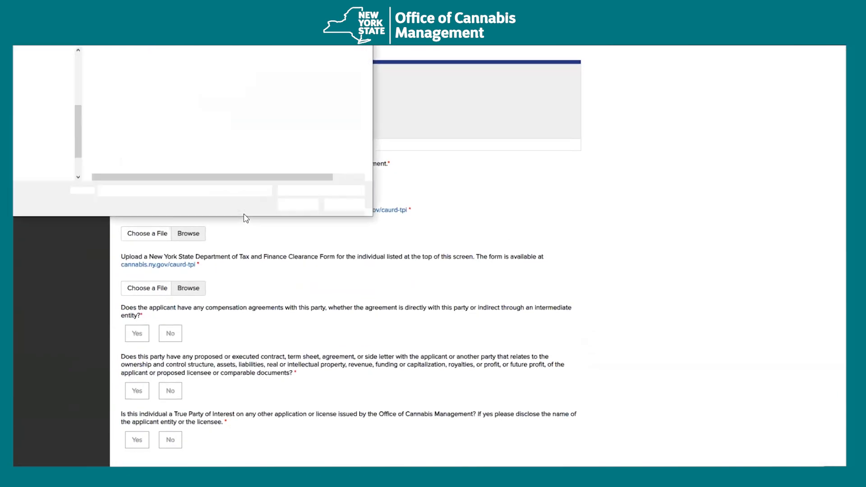
- Upload the application document as photo ID, Personal History Disclosure and tax clearance form
left_click(144, 63)
left_click(296, 203)
scroll(262, 264, "down", 1)
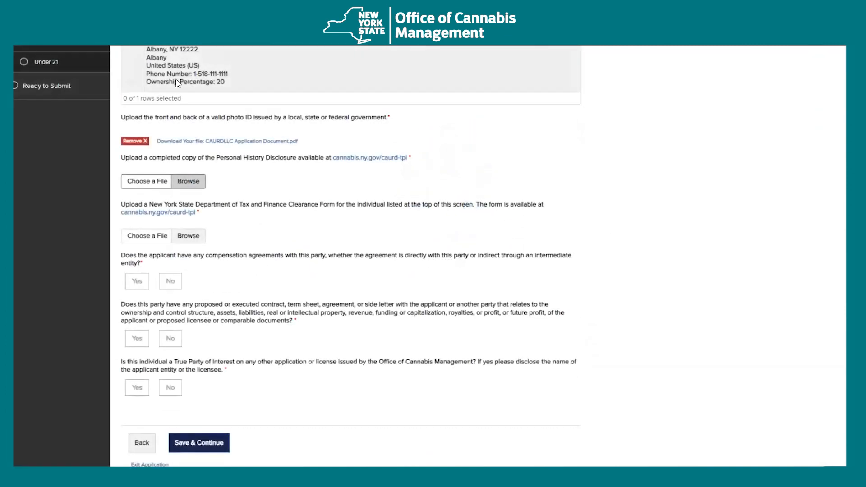
left_click(180, 63)
left_click(299, 200)
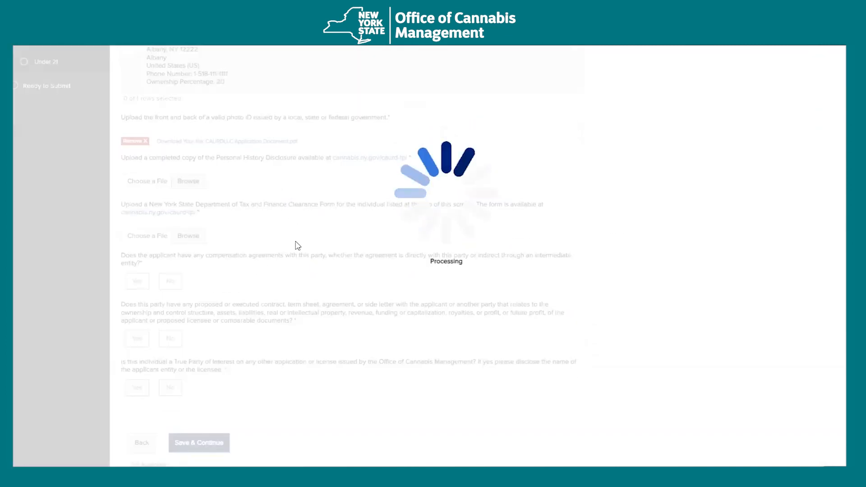
scroll(296, 244, "down", 1)
left_click(187, 184)
left_click(176, 62)
left_click(296, 200)
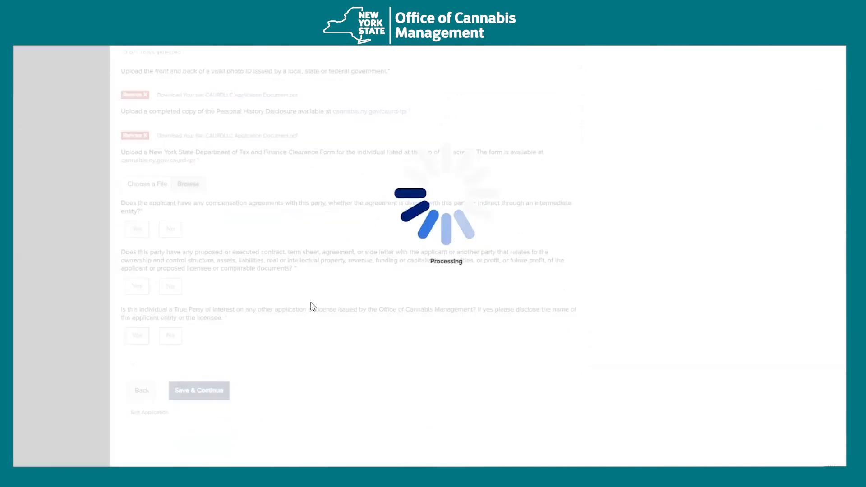
- Answer No to compensation agreements, contracts and side letters, and other-application questions, then save
scroll(203, 222, "down", 1)
left_click(170, 177)
left_click(170, 233)
left_click(170, 283)
left_click(211, 338)
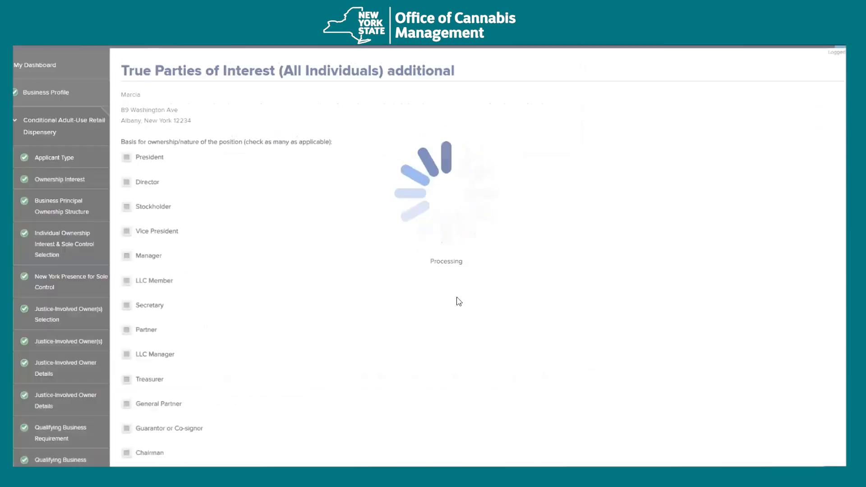
- Mark this individual's position as Spouse of President
scroll(427, 298, "down", 7)
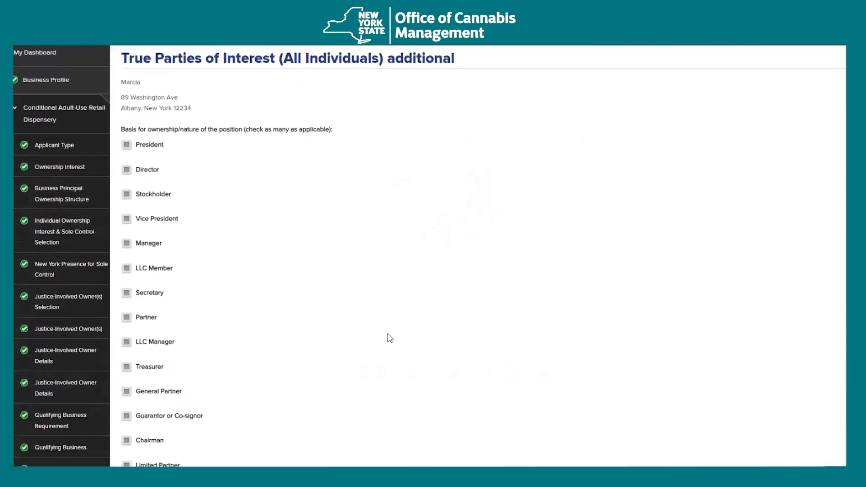
scroll(426, 325, "up", 7)
left_click_drag(126, 180, 175, 186)
left_click(174, 186)
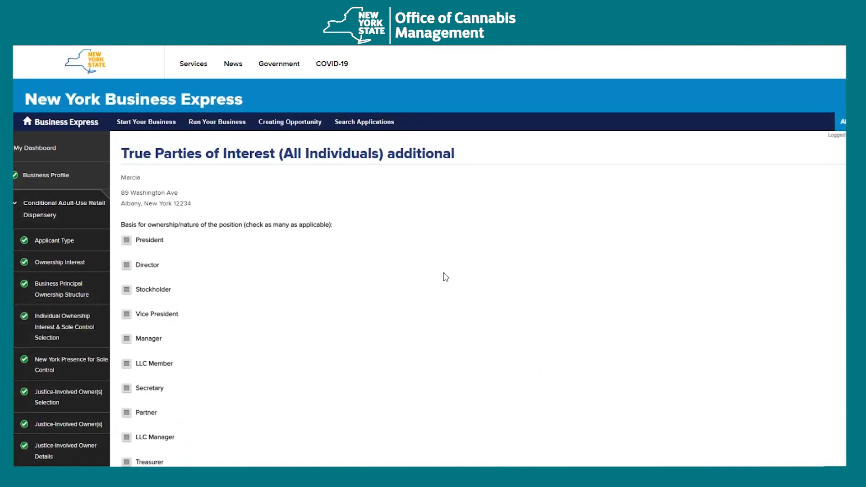
scroll(446, 277, "down", 6)
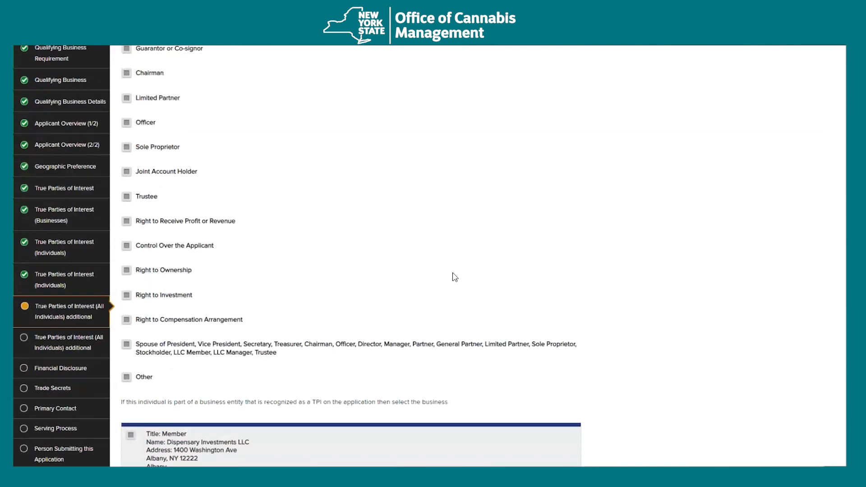
scroll(454, 277, "down", 5)
left_click(193, 172)
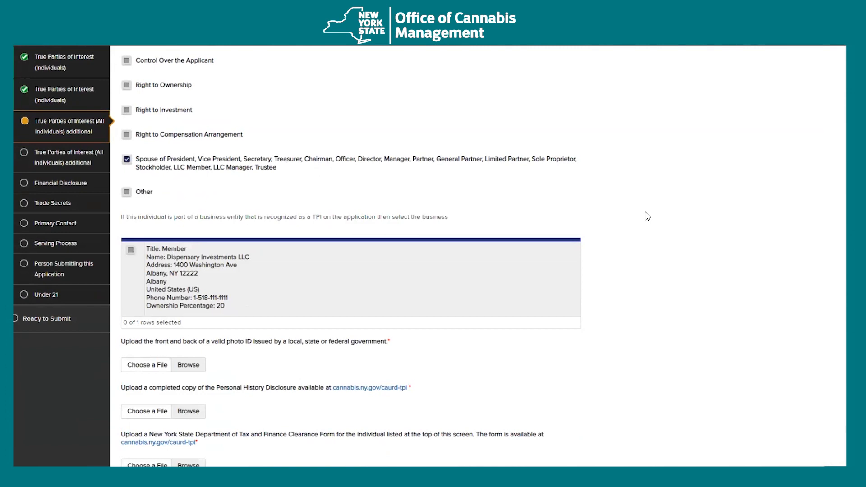
- Upload the CAURDLLC Application Document as photo ID, Personal History Disclosure and tax clearance form
scroll(654, 221, "down", 5)
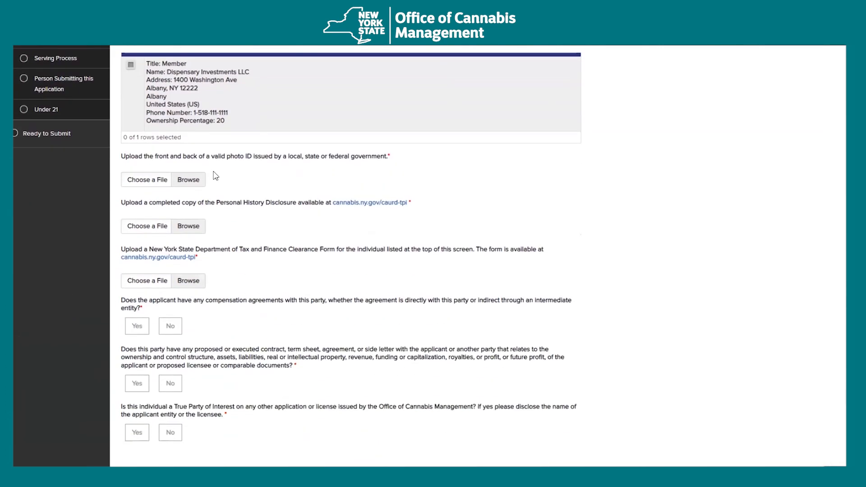
left_click(118, 66)
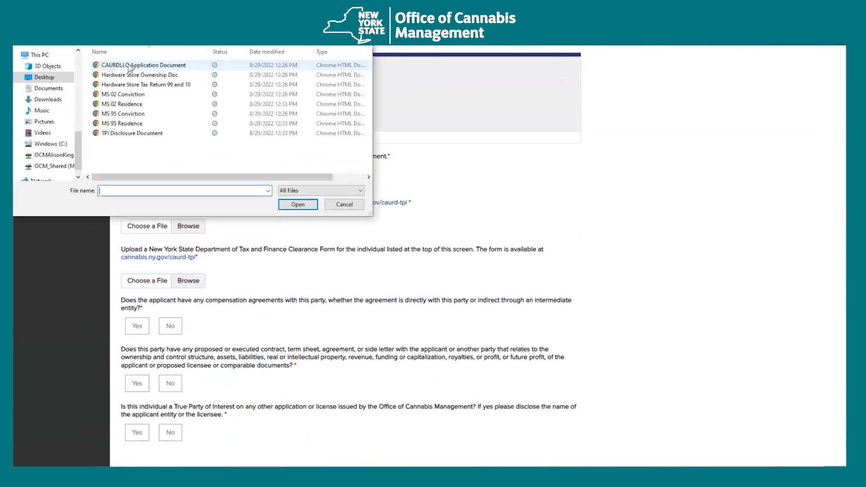
left_click(234, 201)
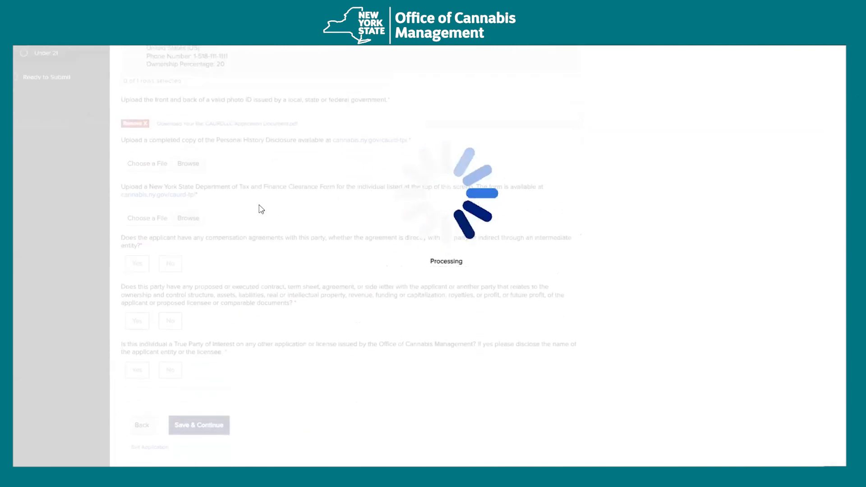
left_click(193, 180)
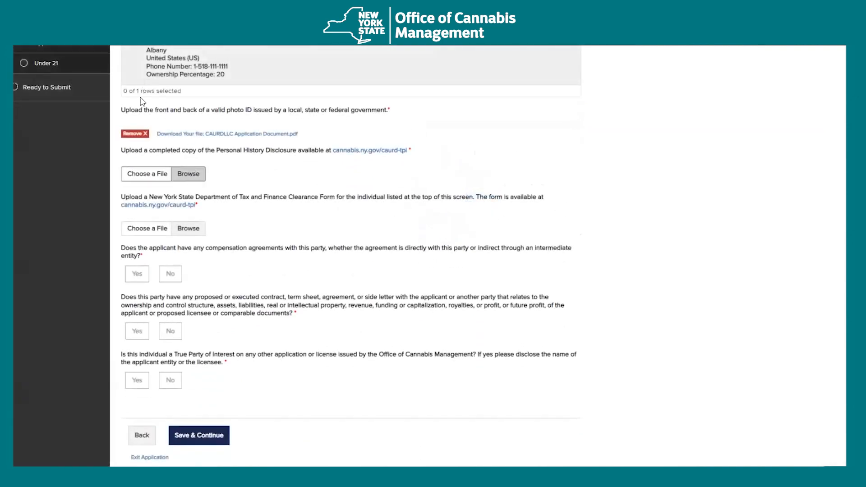
double_click(122, 68)
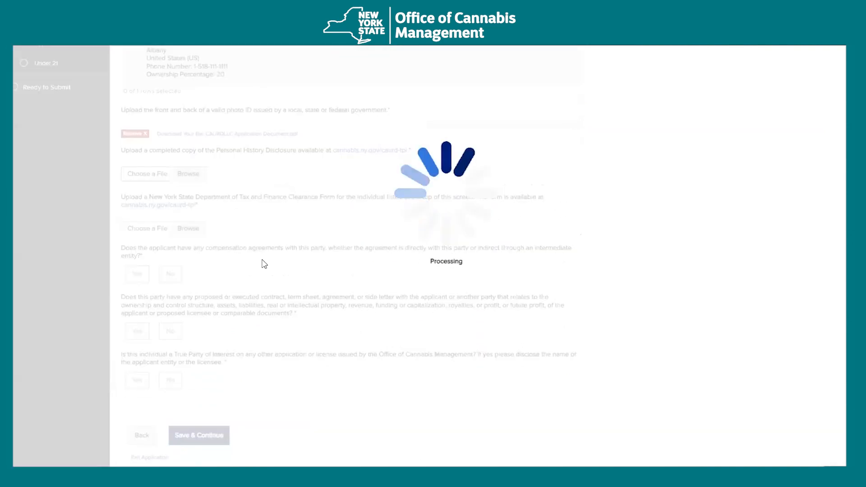
left_click(193, 176)
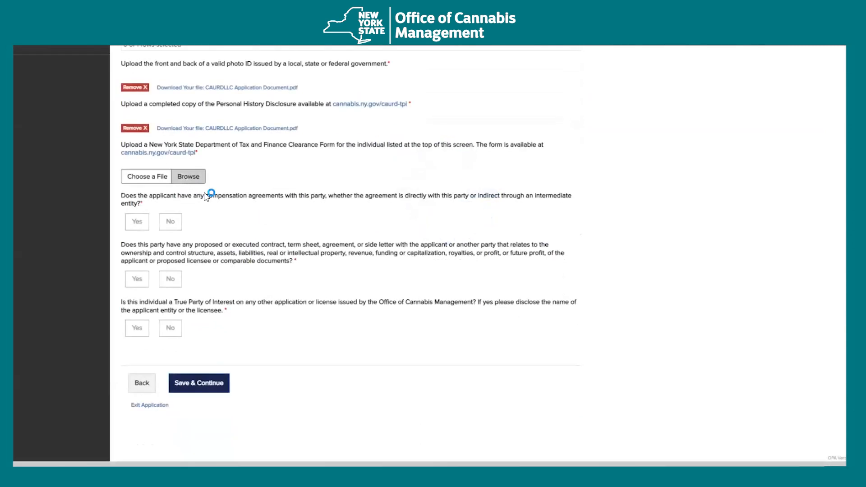
double_click(134, 66)
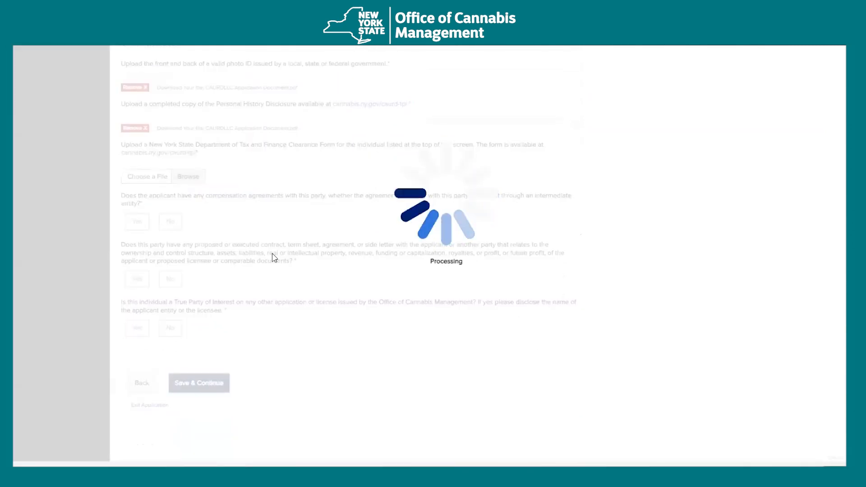
- Answer No to the compensation agreements and remaining questions, then save the page
scroll(181, 182, "down", 2)
left_click(170, 129)
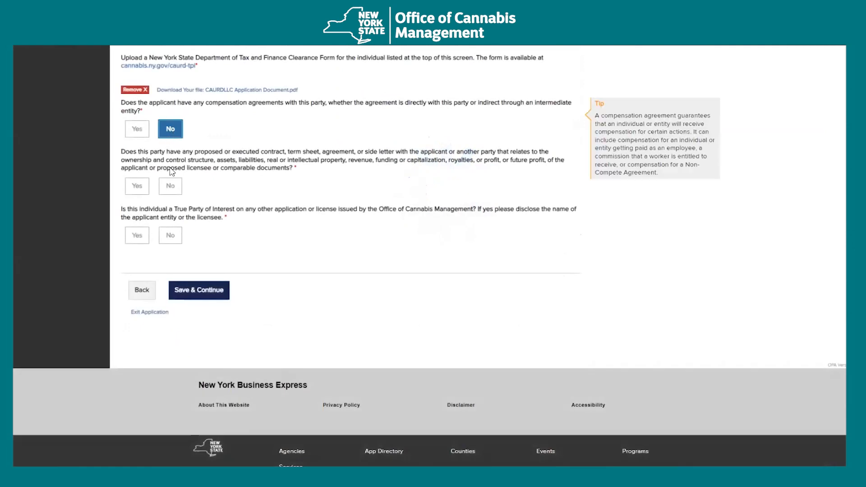
left_click(170, 235)
left_click(205, 287)
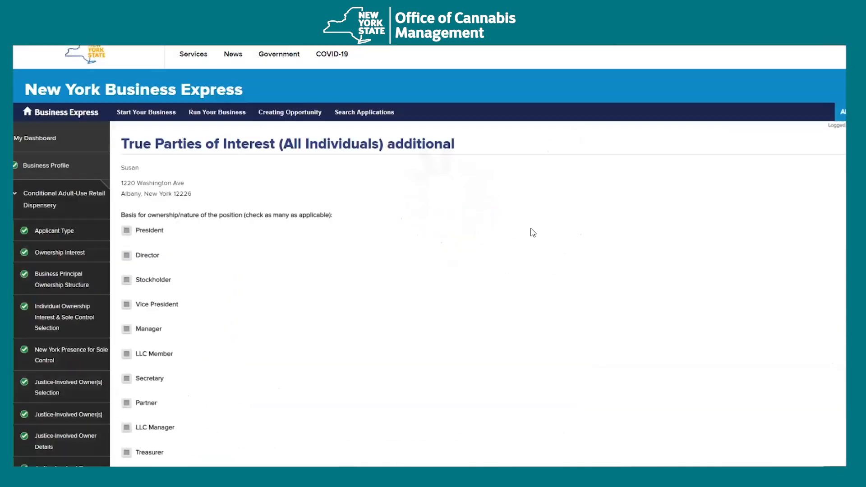
- Mark the remaining individual's position as Officer
scroll(404, 291, "down", 5)
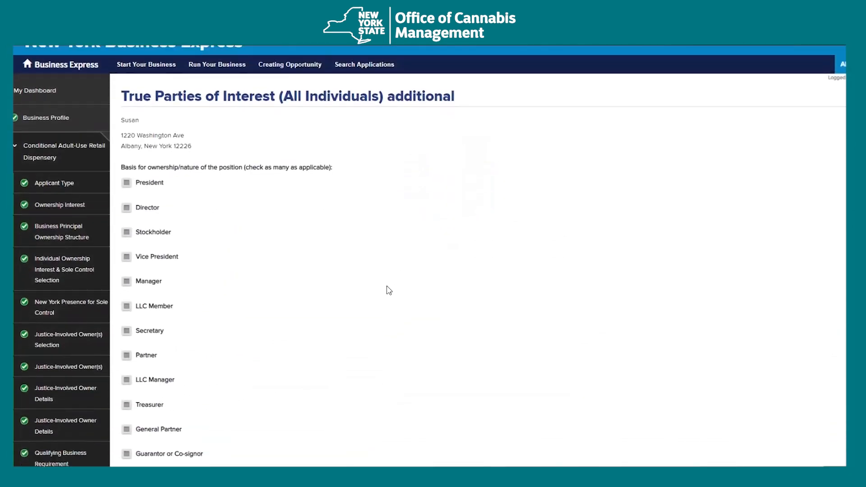
scroll(353, 304, "down", 4)
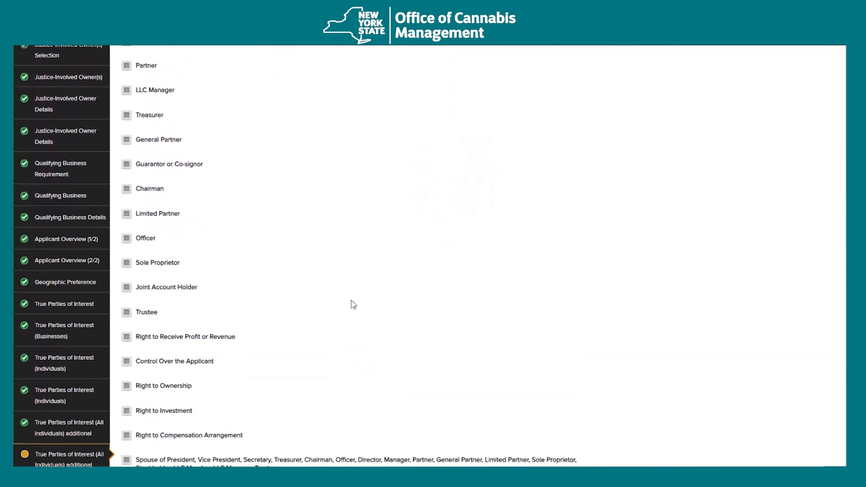
left_click(126, 169)
scroll(371, 237, "down", 11)
- Upload the CAURDLLC Application Document as photo ID, Personal History Disclosure and tax clearance form
left_click(203, 135)
double_click(141, 66)
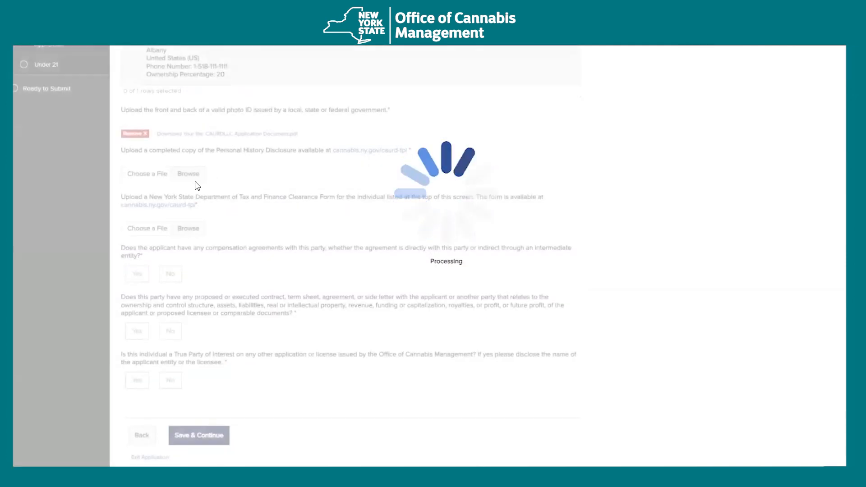
left_click(190, 175)
double_click(109, 65)
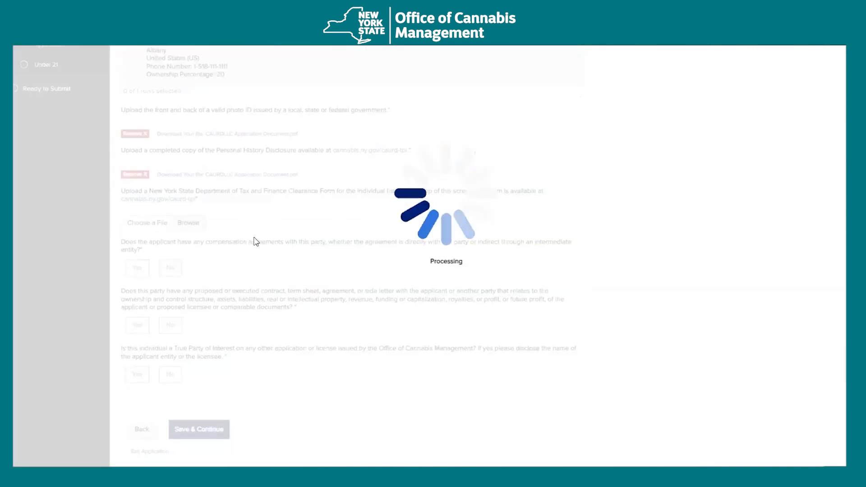
left_click(195, 223)
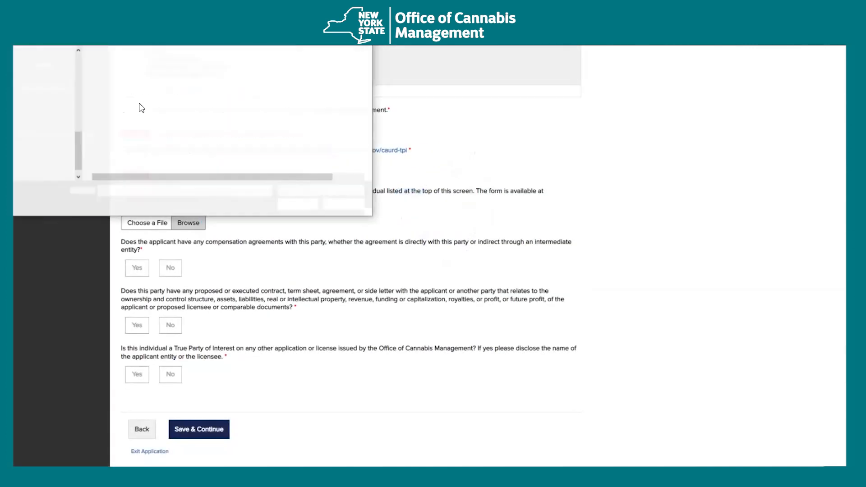
double_click(109, 65)
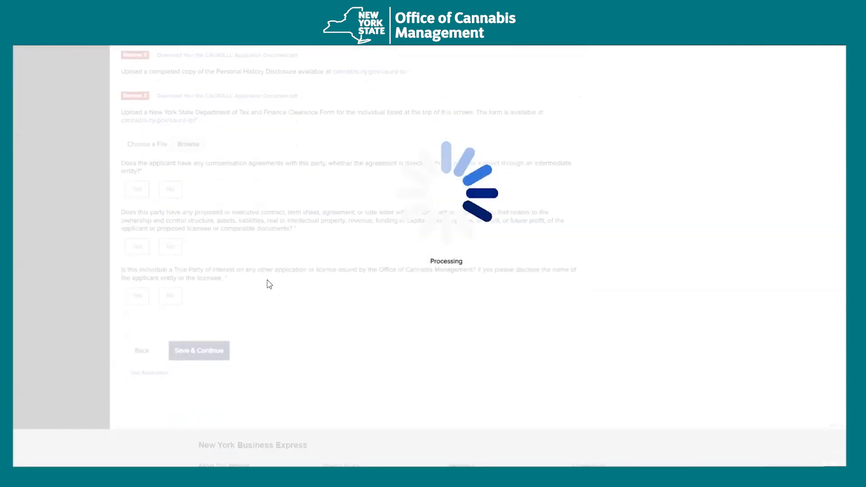
- Answer No to compensation agreements, contracts and side letters, and other-application questions
left_click(170, 169)
left_click(170, 227)
left_click(170, 276)
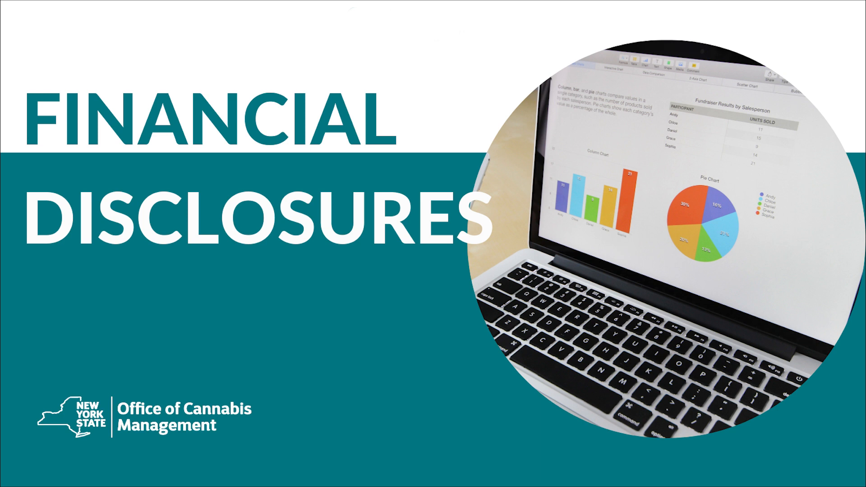
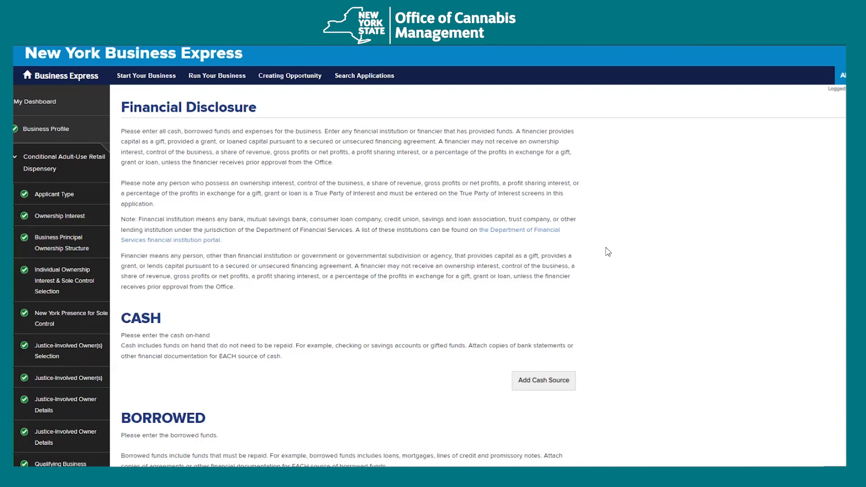
- Add a new cash source entry with TPIs as the source of funds
scroll(608, 252, "down", 1)
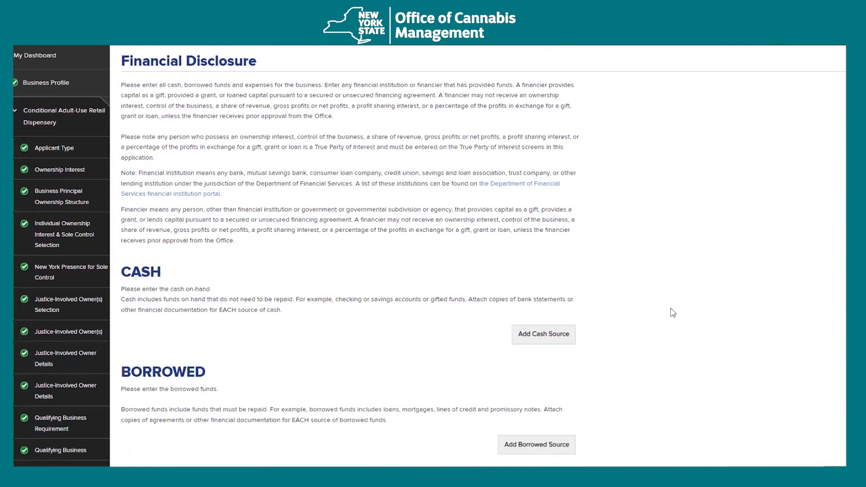
scroll(674, 312, "down", 1)
left_click(554, 290)
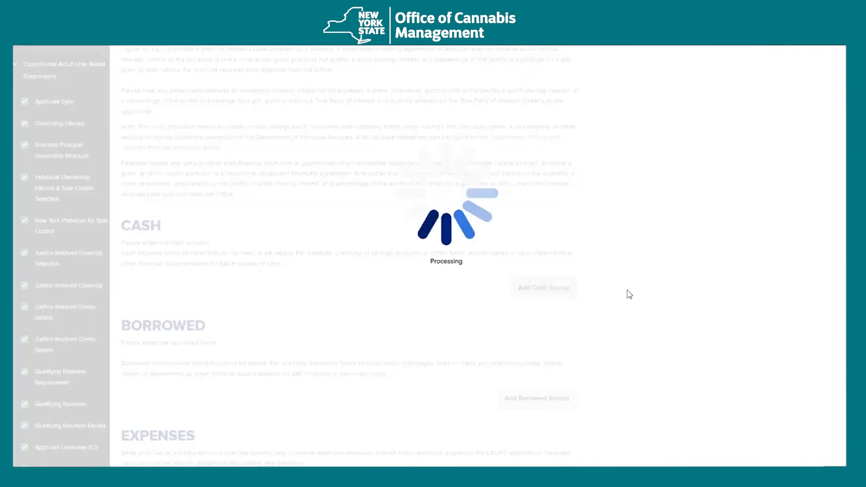
scroll(307, 271, "down", 3)
left_click(297, 194)
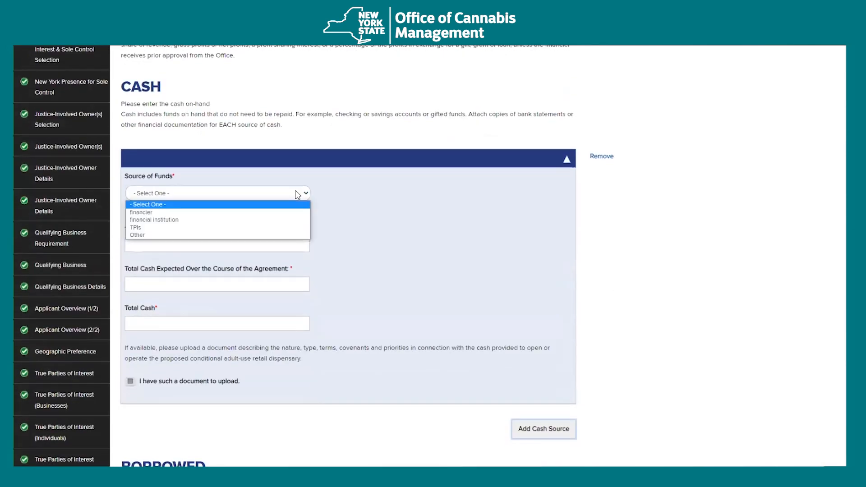
left_click(246, 227)
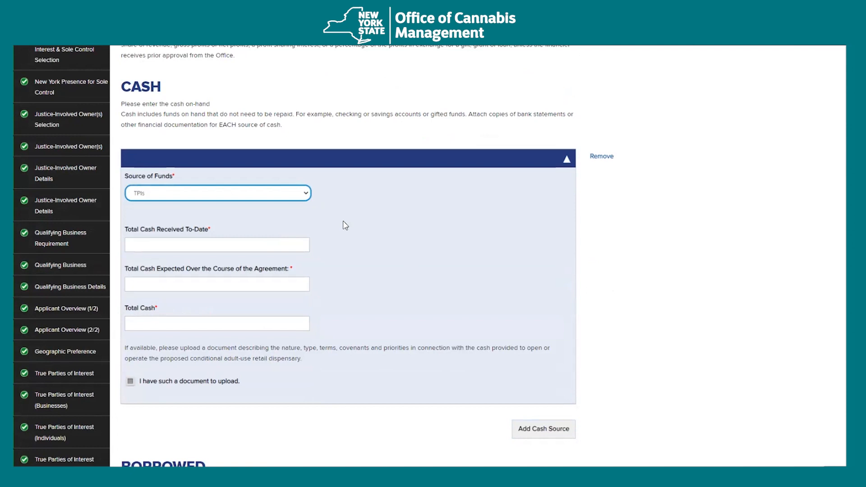
left_click(303, 194)
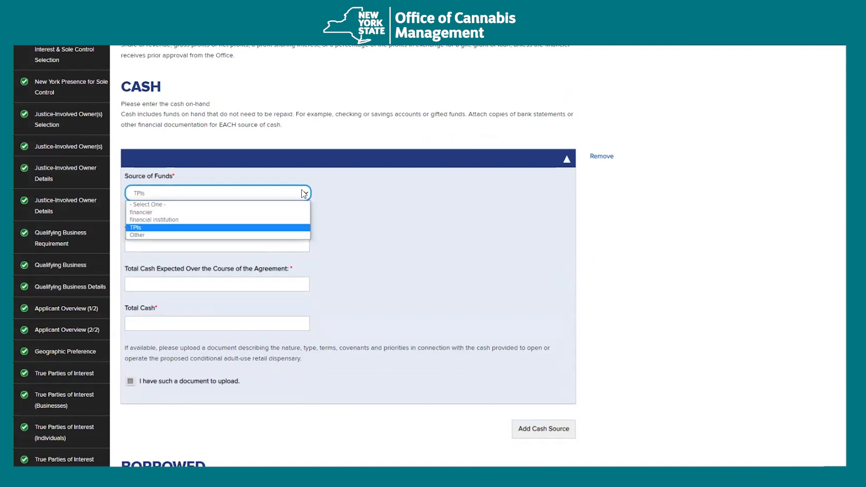
left_click(251, 228)
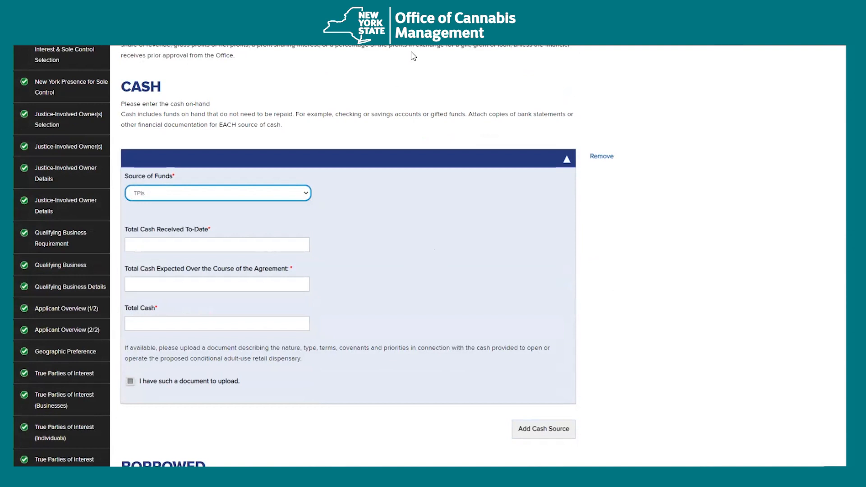
- Enter $25000 received to date, $50000 expected and $75000 total cash
left_click(272, 249)
scroll(272, 249, "down", 1)
type("25000")
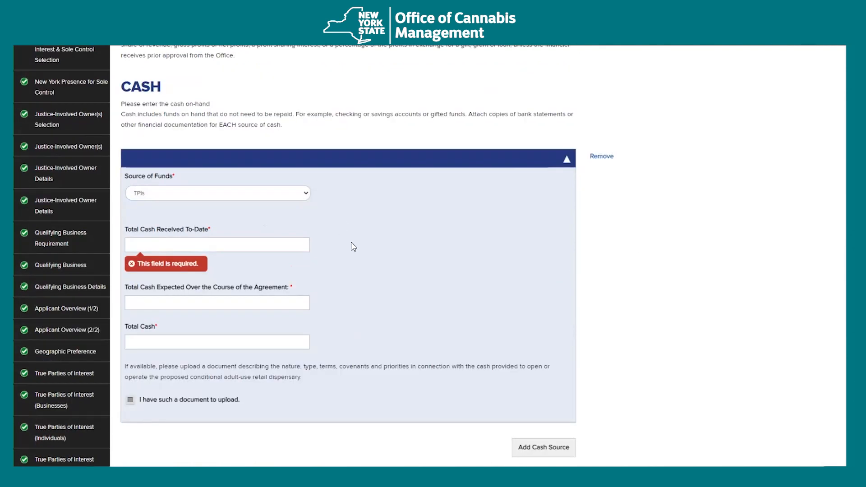
left_click(251, 245)
left_click(249, 188)
left_click(243, 245)
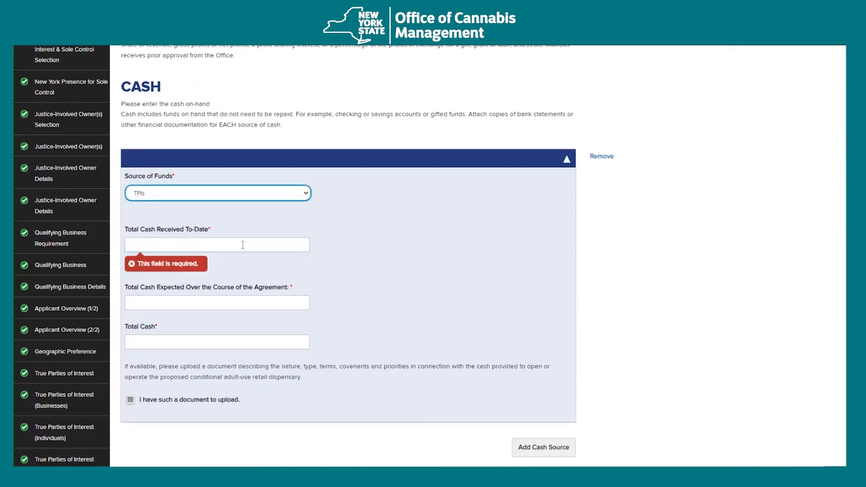
left_click(243, 245)
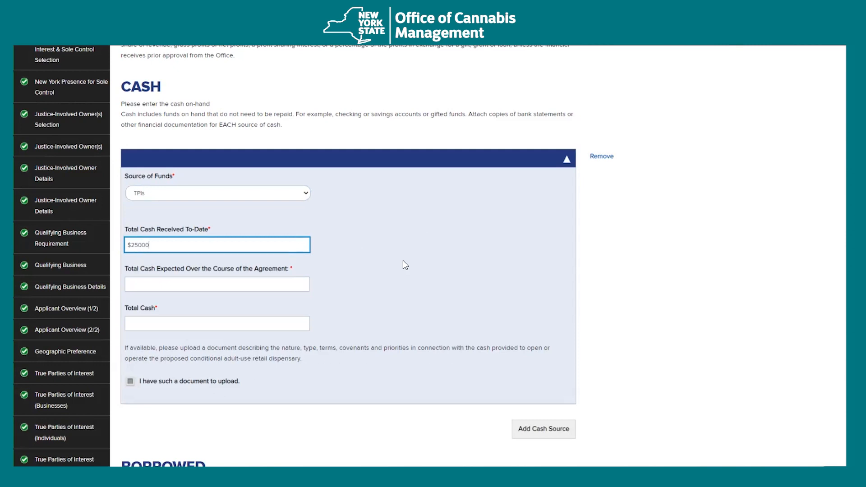
left_click(283, 285)
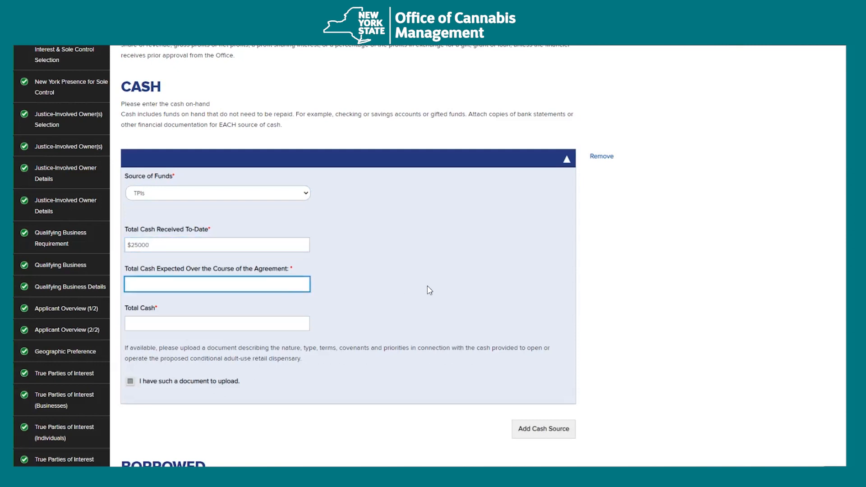
type("50000")
key("Tab")
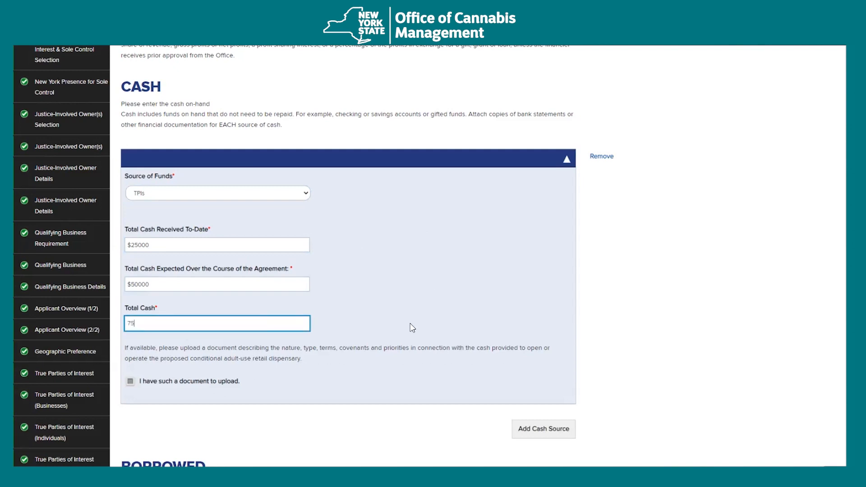
left_click(380, 417)
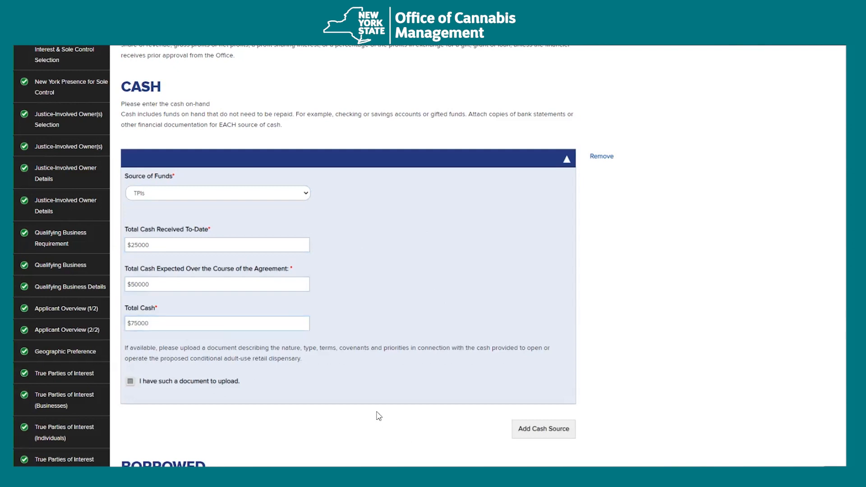
scroll(380, 417, "down", 1)
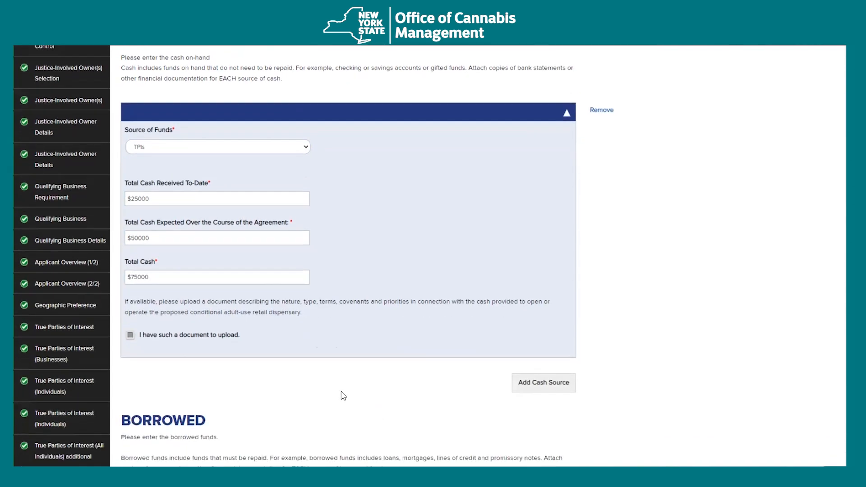
- Confirm a supporting document exists and upload CAURDLLC Application Document.pdf for the TPIs source
left_click(214, 338)
left_click(201, 394)
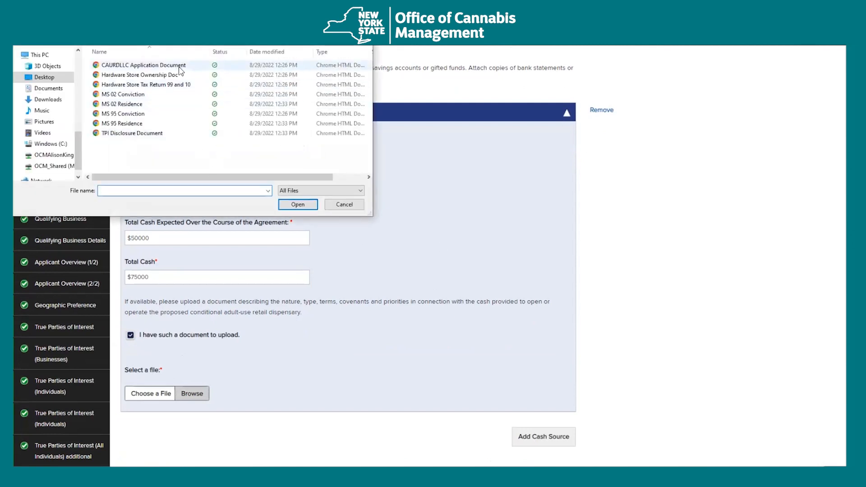
double_click(180, 66)
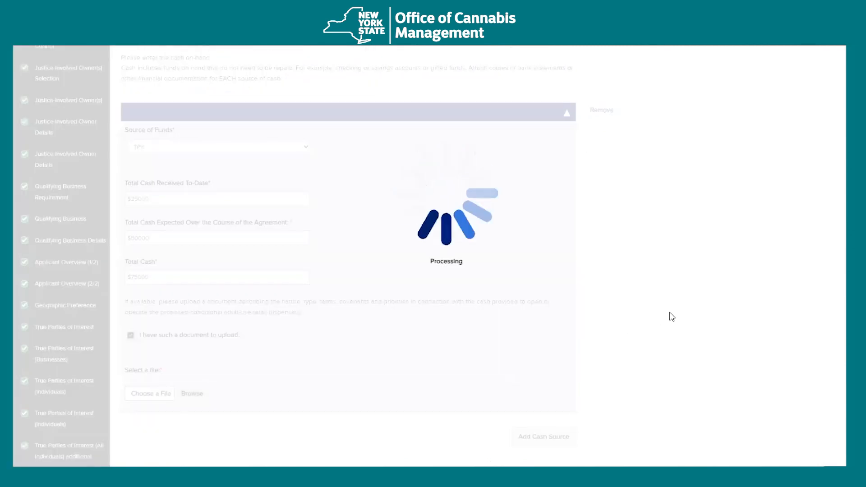
scroll(672, 317, "down", 5)
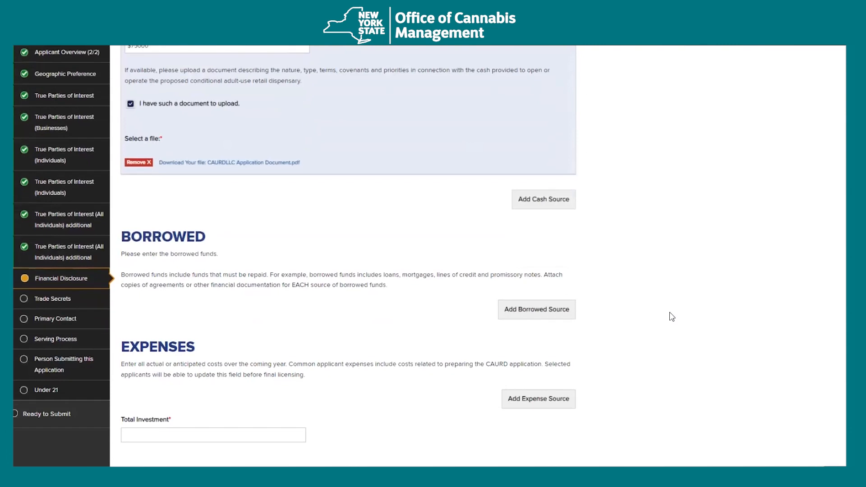
scroll(655, 312, "down", 2)
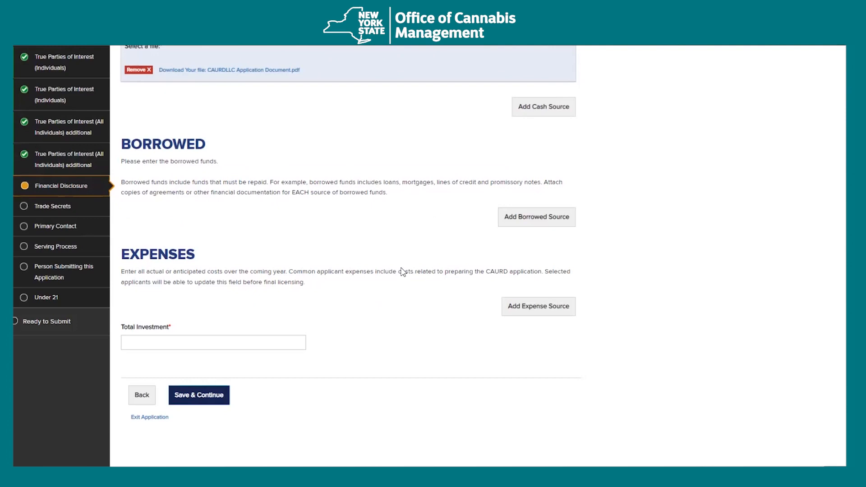
scroll(524, 269, "down", 1)
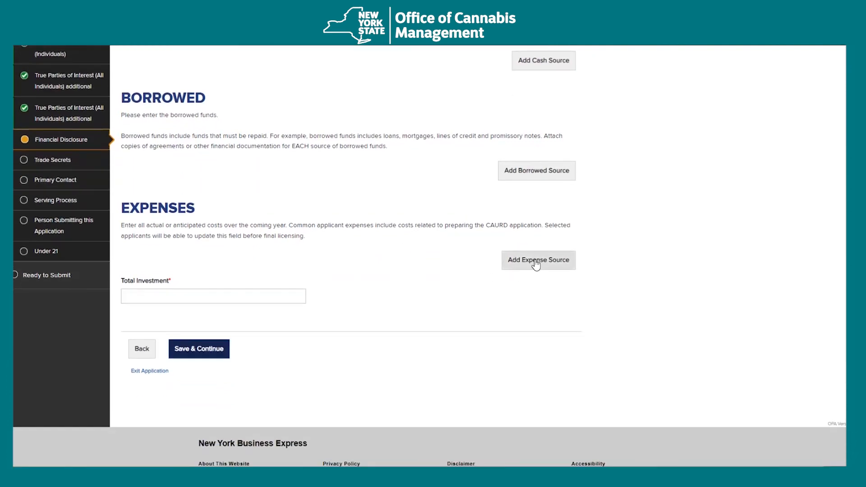
- Add an Anticipated expense source of type Professional Services and Business
left_click(536, 260)
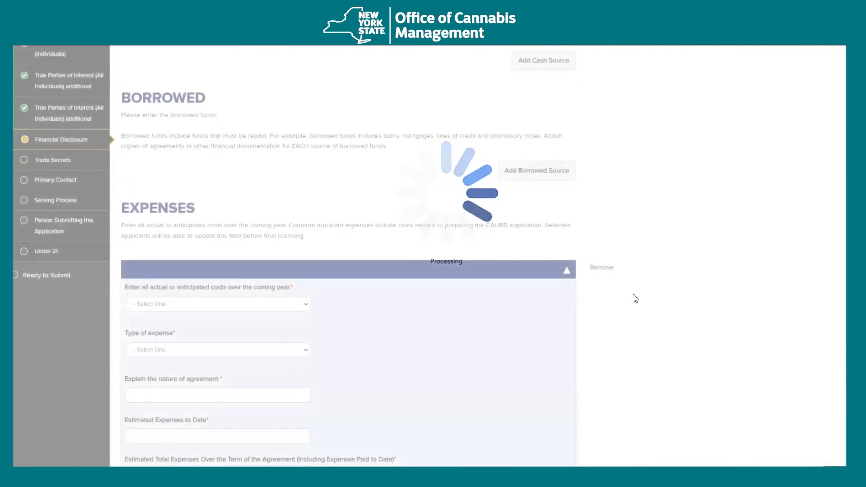
scroll(627, 294, "down", 1)
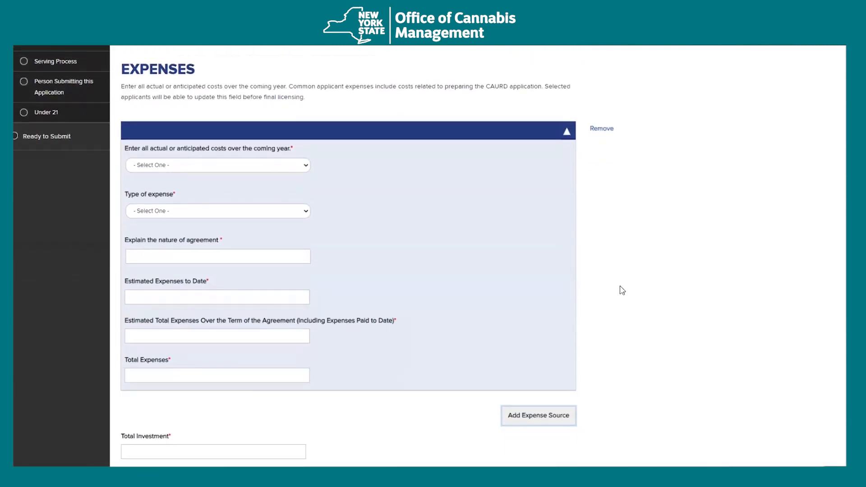
left_click(251, 168)
left_click(216, 193)
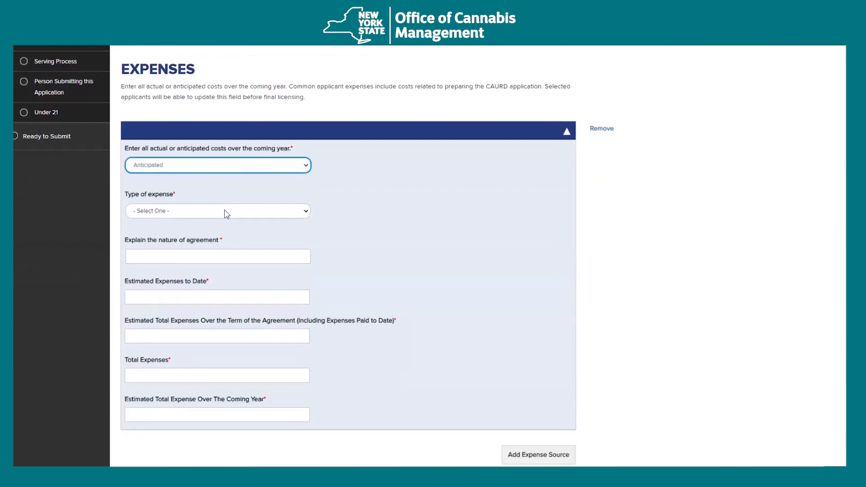
left_click(225, 211)
left_click(227, 231)
left_click(227, 254)
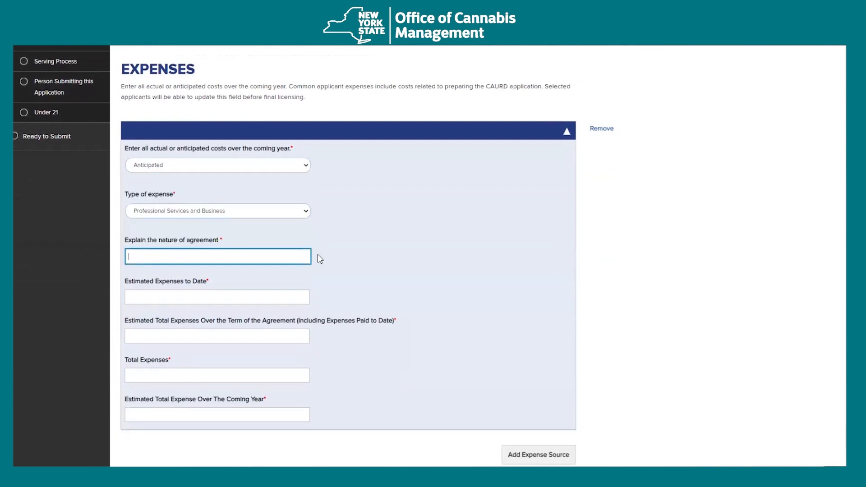
scroll(398, 251, "down", 1)
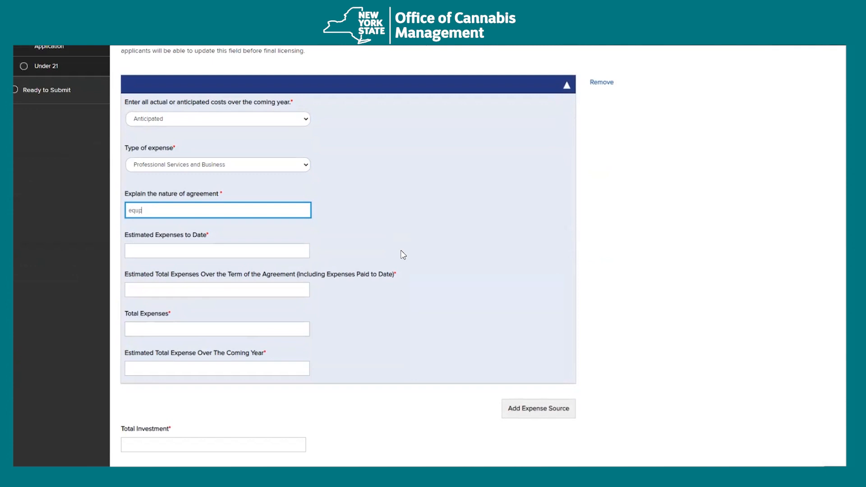
- Fill in the expense amounts, with $0 estimated to date, through the coming-year estimate
key("Tab")
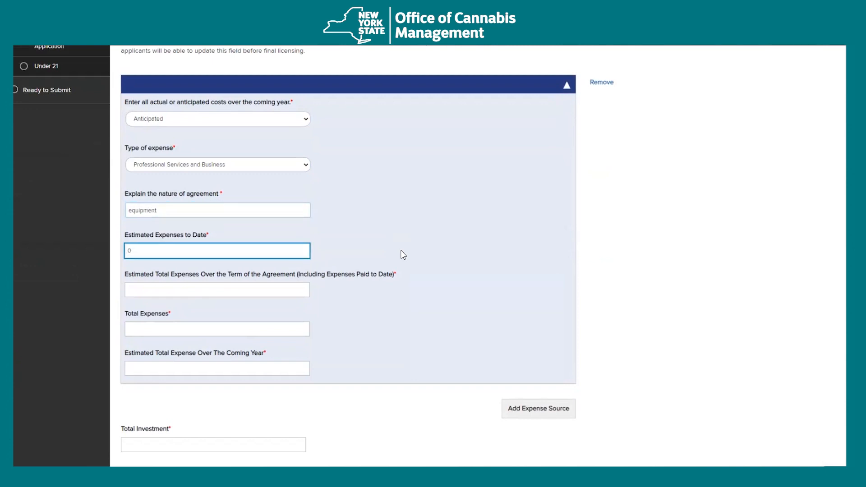
key("Tab")
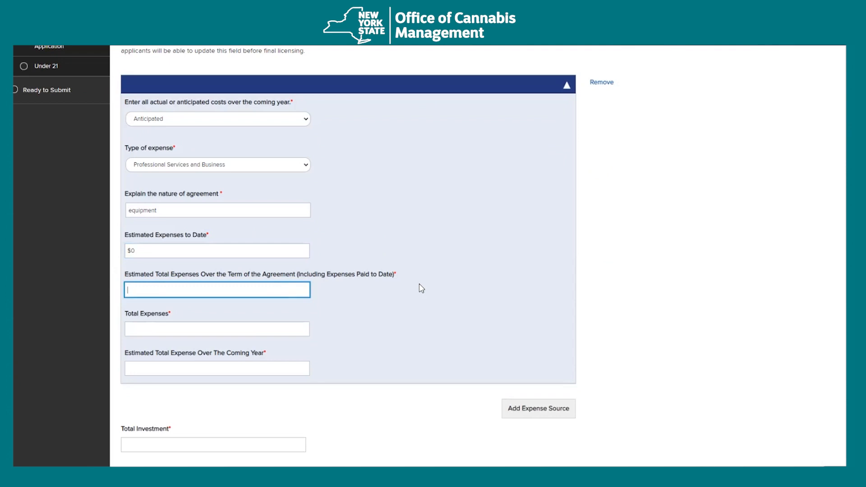
left_click(275, 329)
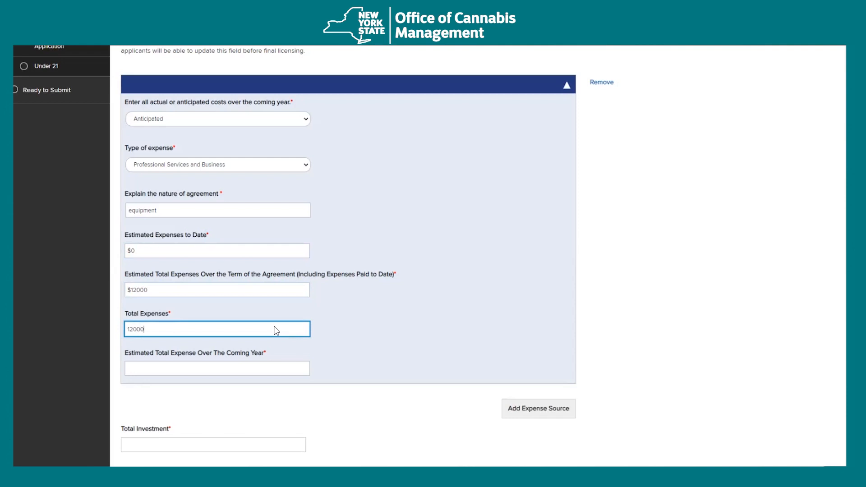
key("Tab")
scroll(317, 371, "down", 1)
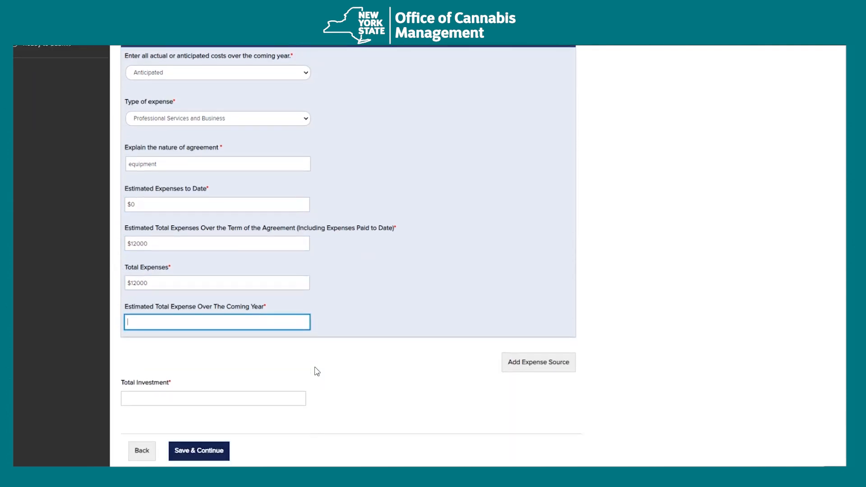
left_click(379, 374)
scroll(234, 293, "down", 3)
- Enter a $5000 Total Investment and save the Financial Disclosure page
left_click(199, 311)
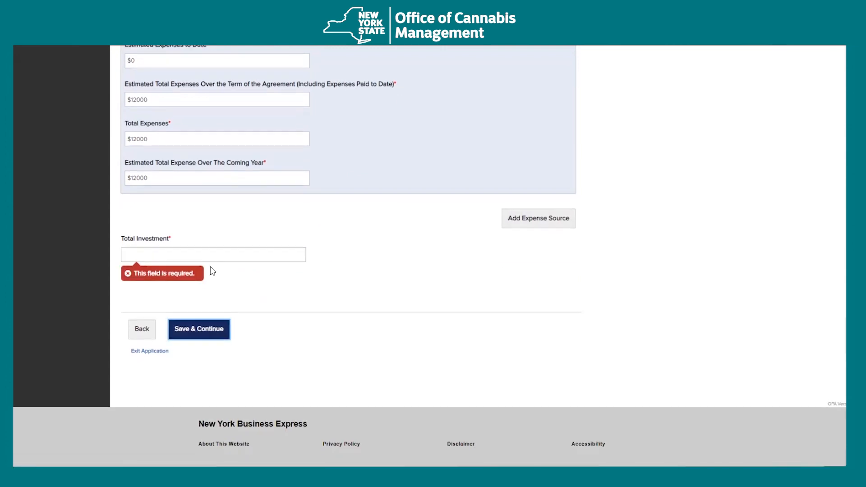
scroll(232, 251, "down", 1)
left_click(233, 221)
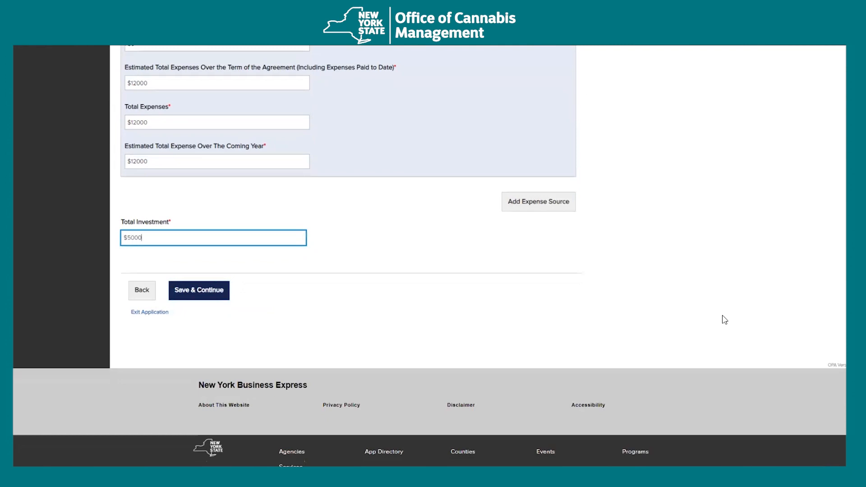
left_click(208, 297)
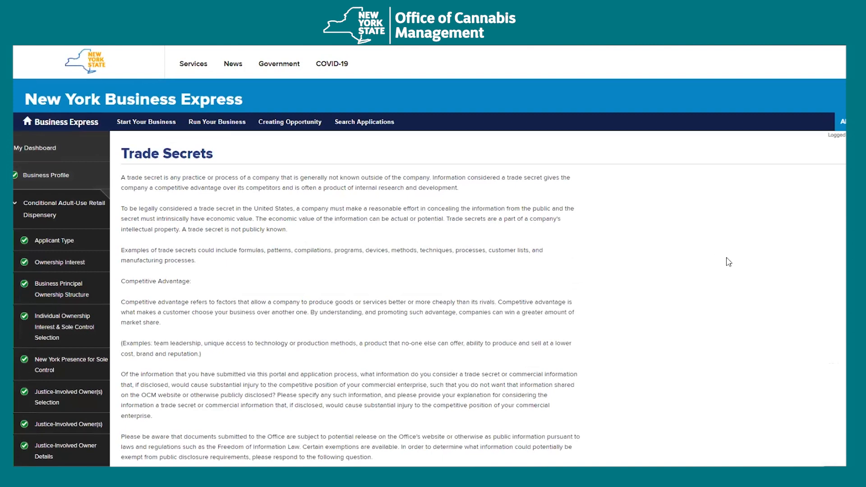
- Set 'Has this application revealed any trade secrets?' to No on the Trade Secrets page
scroll(733, 271, "down", 2)
scroll(738, 274, "up", 1)
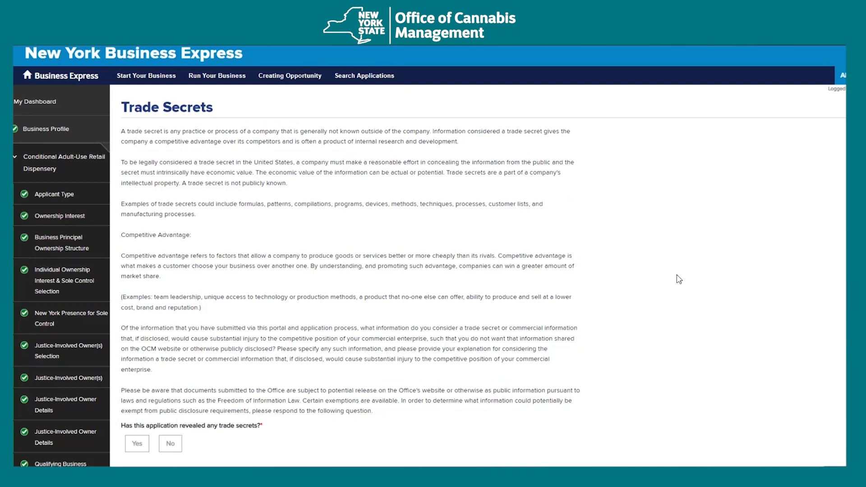
scroll(685, 277, "down", 1)
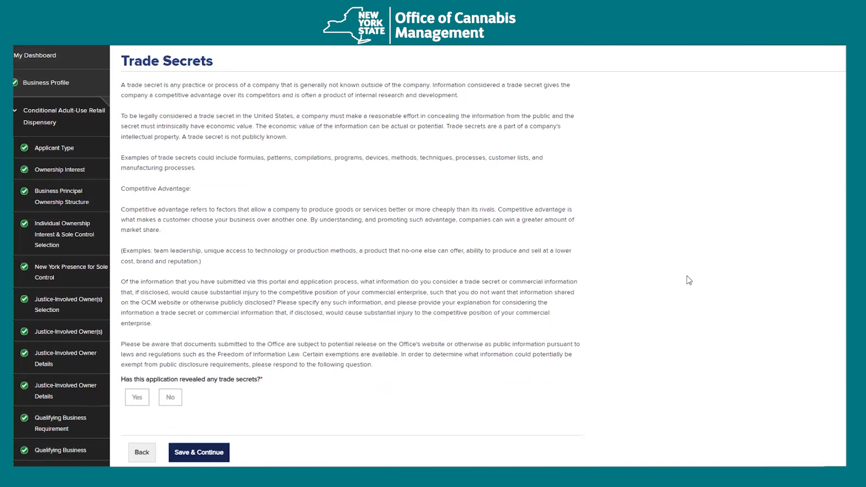
scroll(684, 293, "down", 1)
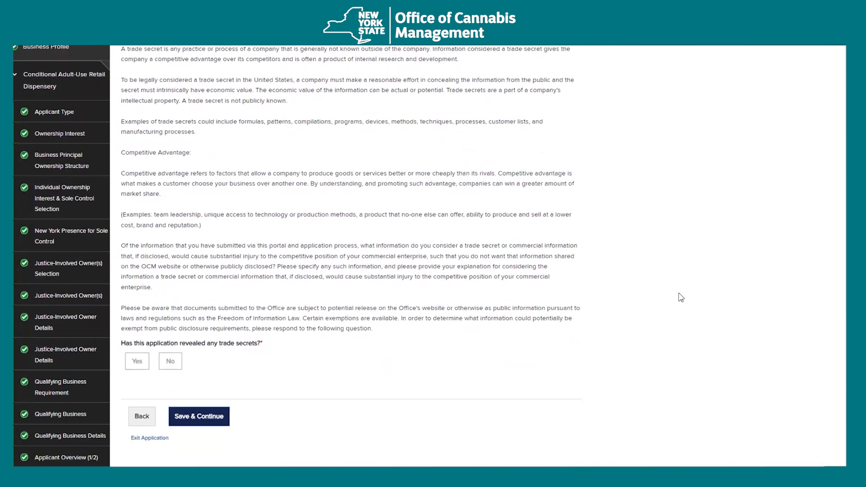
left_click(137, 351)
left_click(170, 351)
scroll(248, 374, "down", 1)
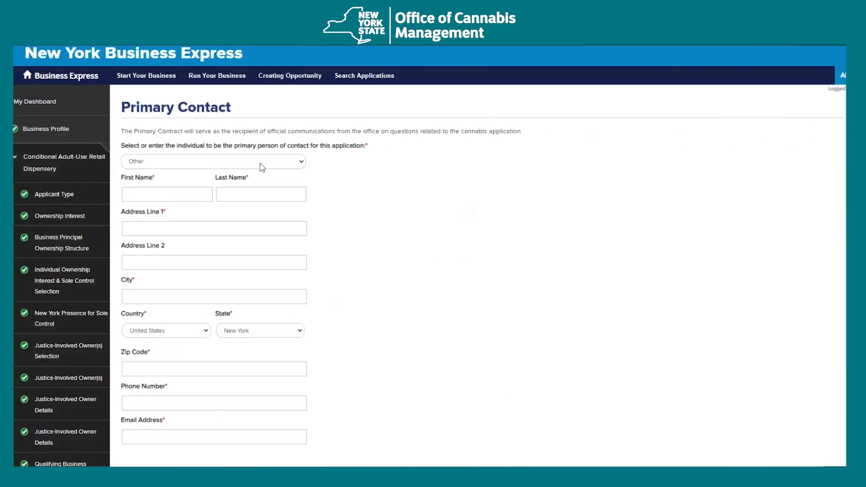
- Choose the first principal as primary contact, fill in their email address, and save
left_click(261, 164)
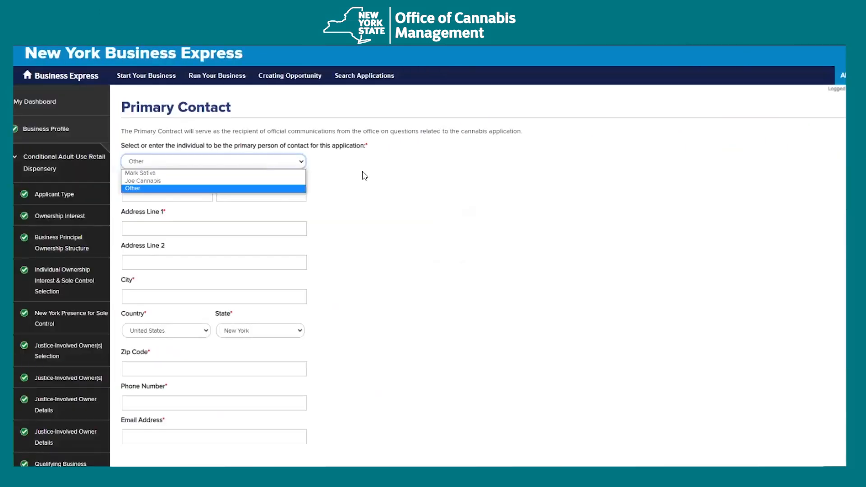
left_click(255, 173)
scroll(412, 239, "down", 2)
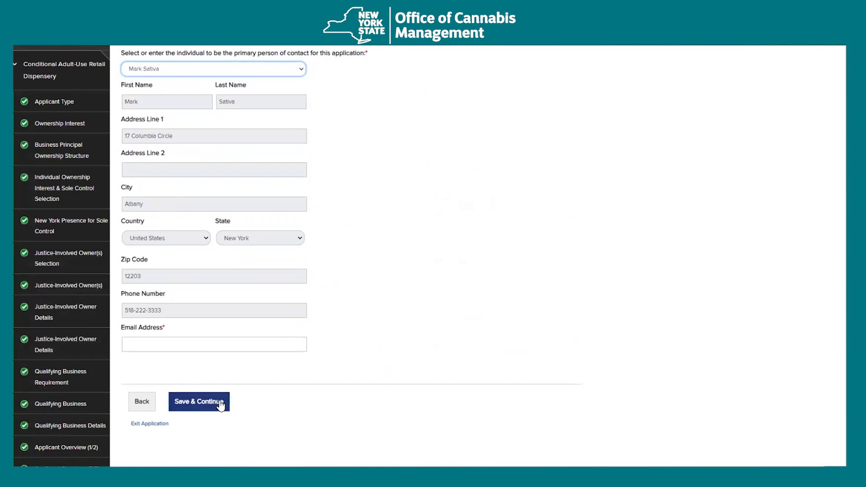
left_click(195, 346)
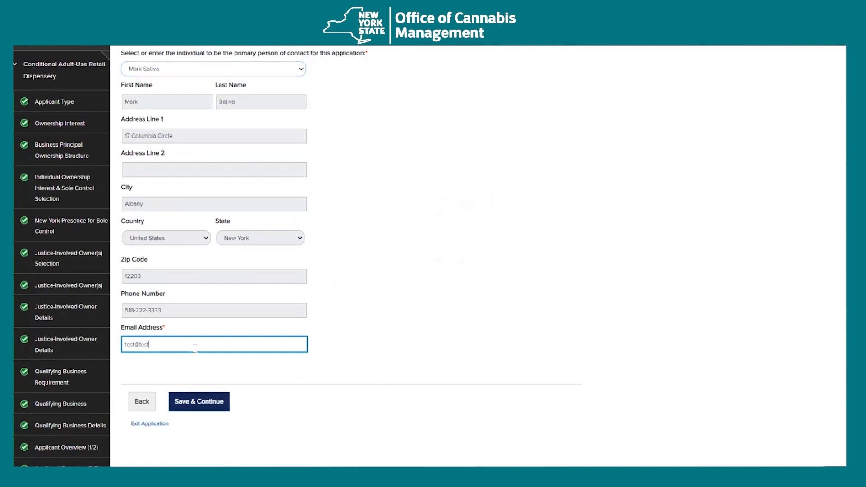
left_click(205, 409)
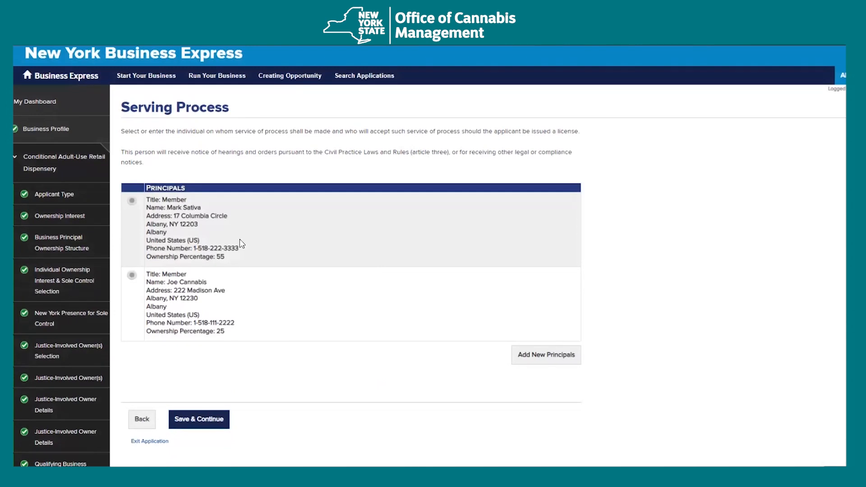
- Choose the second principal for service of process and as the submitter
left_click(132, 275)
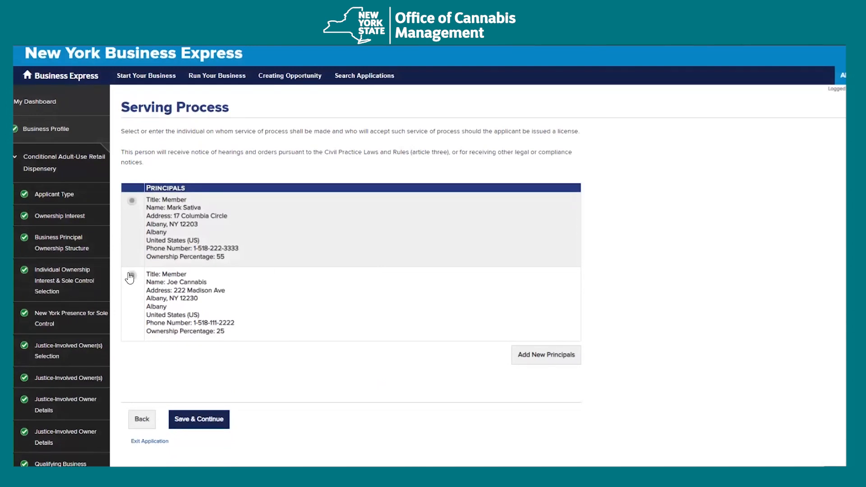
left_click(207, 419)
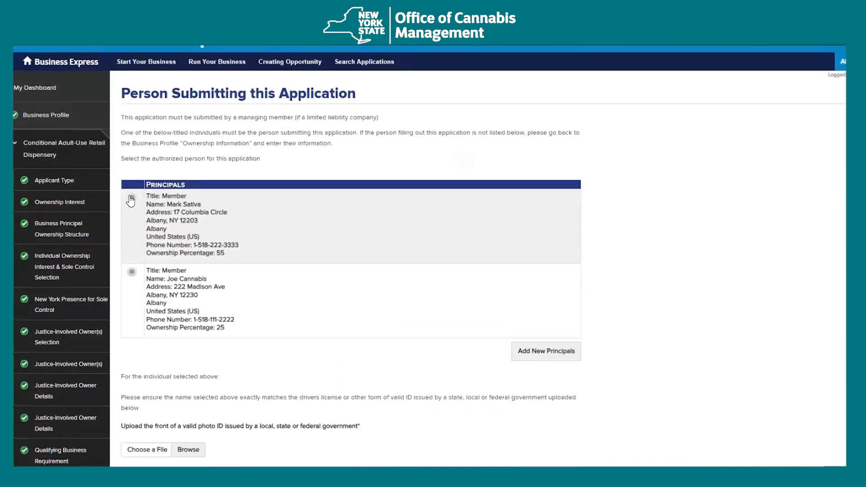
left_click(132, 272)
scroll(379, 383, "down", 2)
scroll(388, 383, "down", 2)
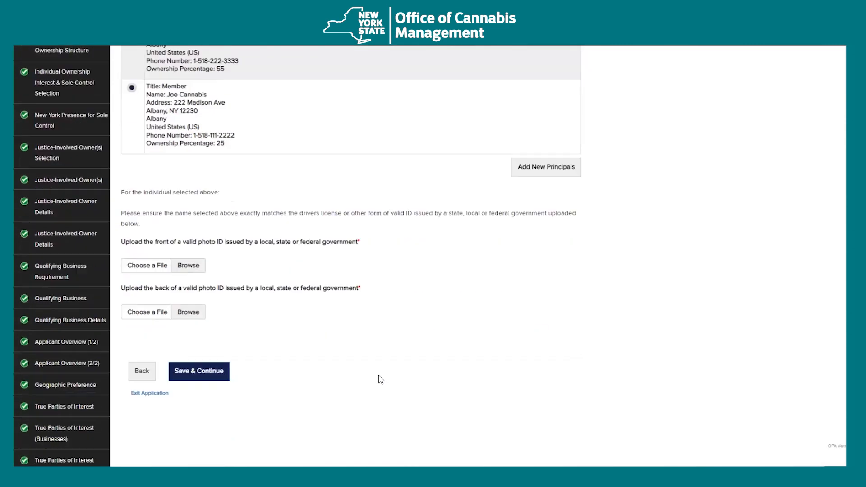
- Upload CAURDLLC Application Document as both the photo ID front and back, and save
left_click(195, 267)
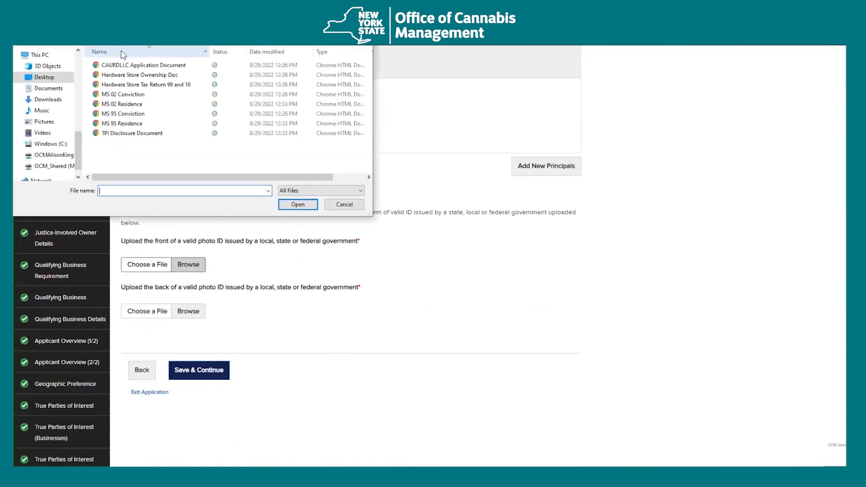
double_click(144, 66)
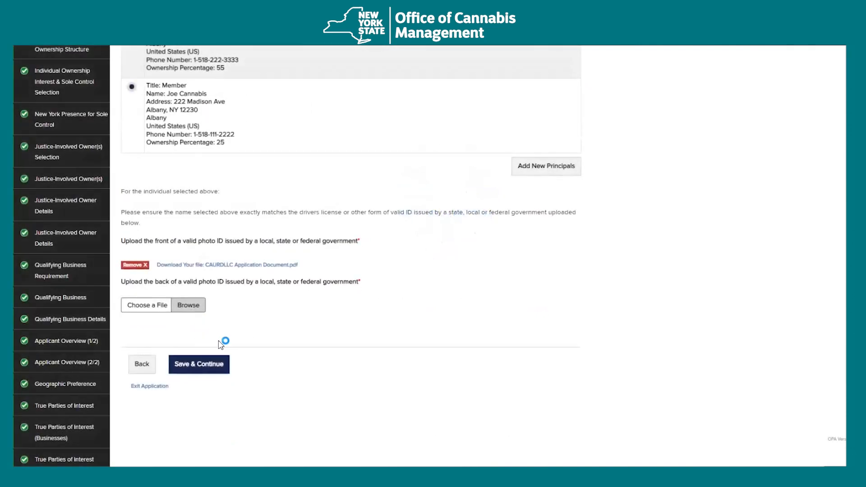
double_click(181, 65)
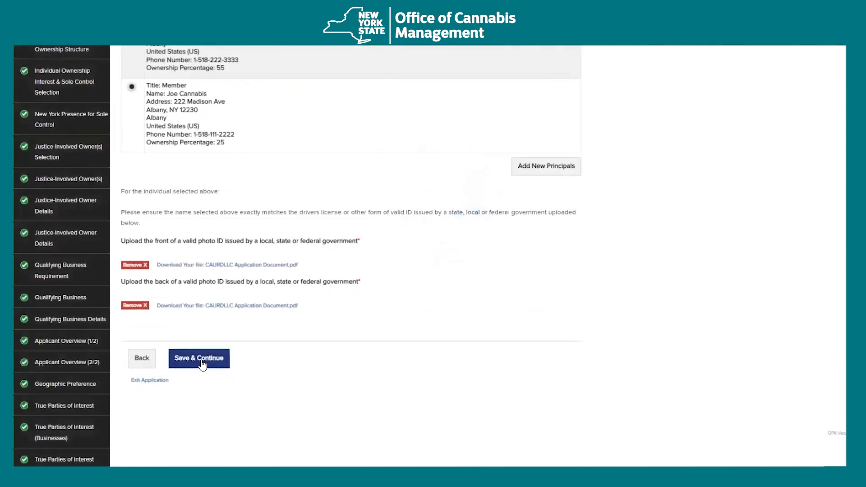
left_click(201, 361)
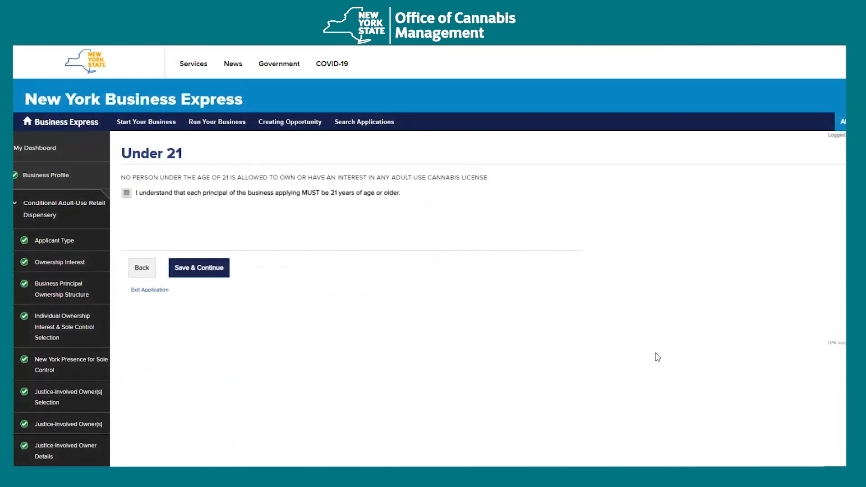
- Tick the acknowledgement that all principals are at least 21 and save
left_click(127, 193)
left_click(202, 273)
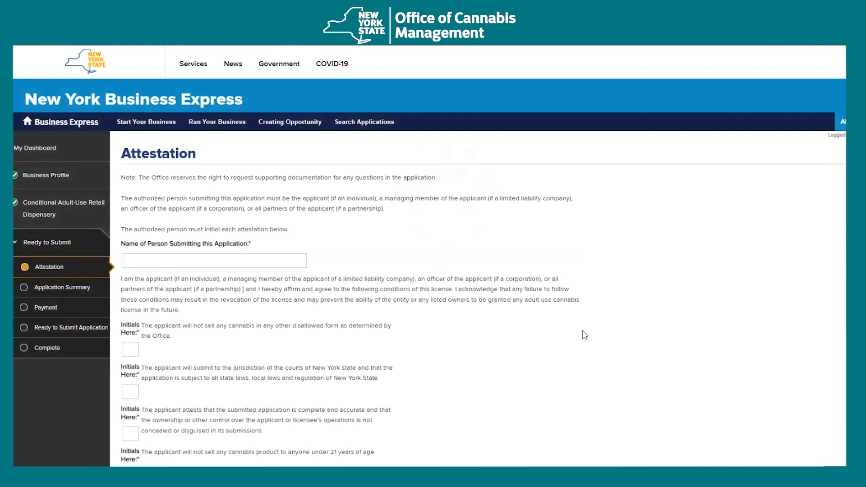
- Enter Applicant as the submitter's name on the Attestation page
scroll(582, 334, "down", 2)
left_click(233, 166)
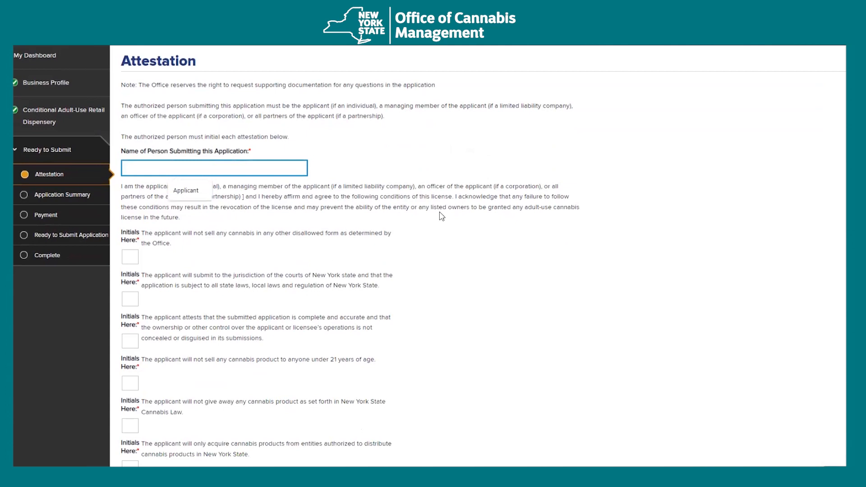
type("App")
key("Down")
key("Return")
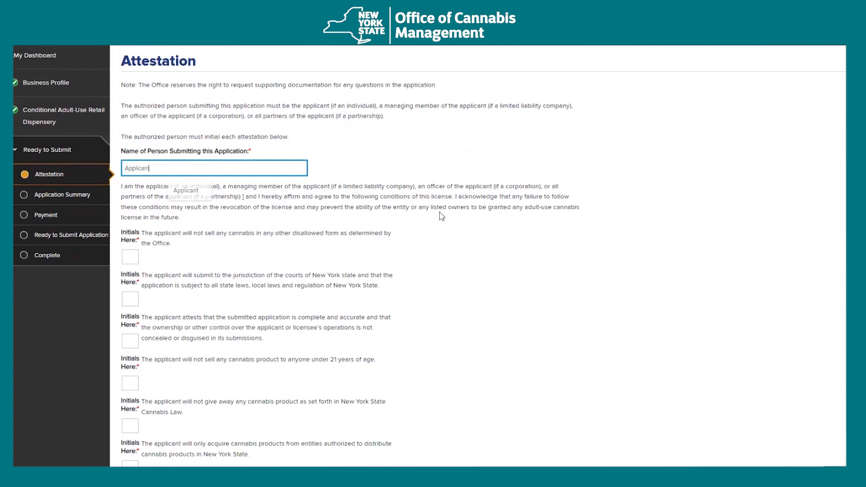
- Initial the first attestation statements with AA
scroll(442, 217, "down", 1)
left_click(135, 210)
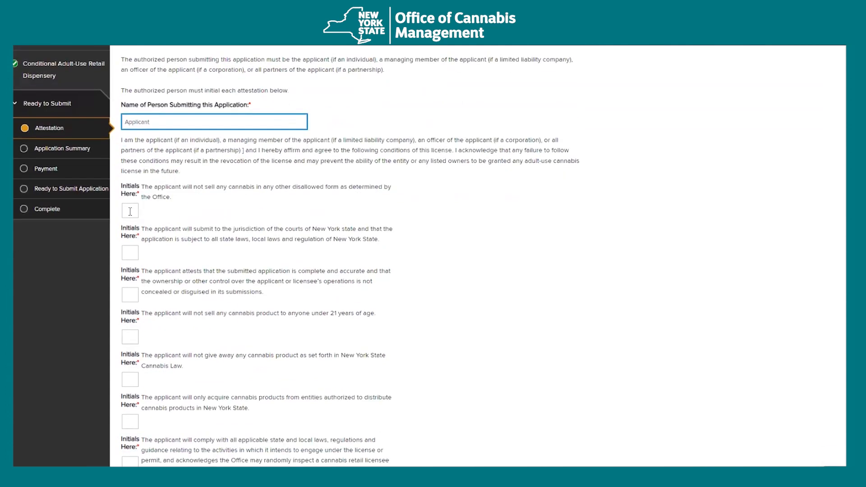
type("AA")
key("Tab")
type("AA")
left_click(131, 296)
type("AA")
key("Tab")
type("AA")
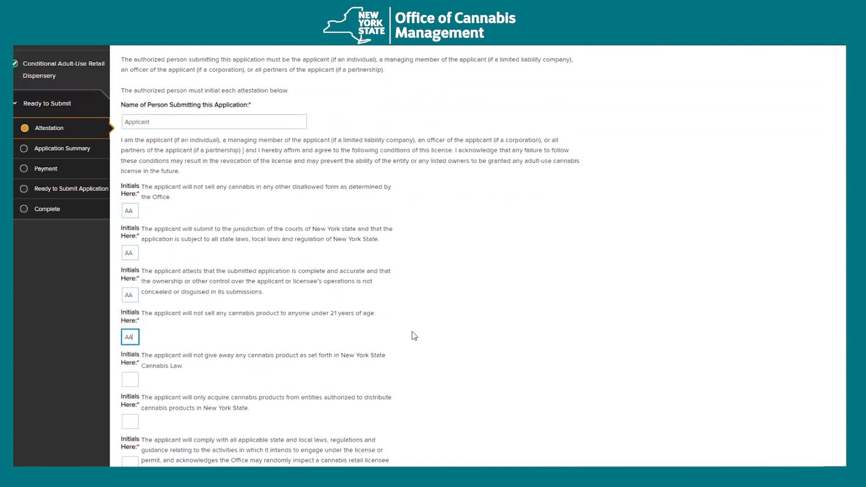
scroll(414, 336, "down", 2)
left_click(127, 289)
type("AA")
left_click(127, 331)
type("AA")
scroll(483, 333, "down", 2)
left_click(123, 276)
left_click(130, 342)
type("AA")
scroll(406, 345, "down", 3)
left_click(134, 251)
type("AA")
left_click(130, 292)
type("A")
left_click(130, 334)
type("AA")
- Initial the remaining attestation statements with AA, down to the last box
scroll(429, 324, "down", 3)
left_click(129, 234)
type("AA")
left_click(130, 283)
scroll(430, 277, "down", 2)
type("AA")
left_click(130, 233)
type("AA")
left_click(130, 275)
type("AA")
key("Tab")
type("AA")
scroll(139, 257, "down", 2)
left_click(130, 267)
type("AA")
left_click(130, 310)
type("AA")
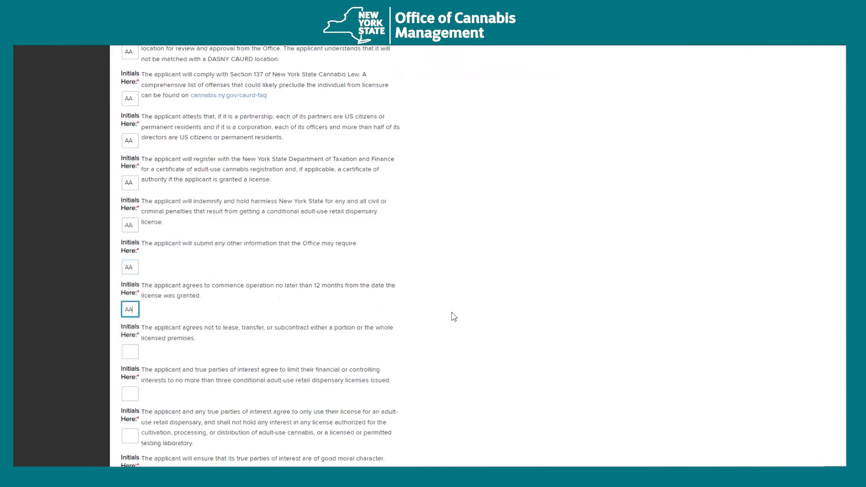
scroll(455, 315, "down", 2)
left_click(155, 256)
type("AA")
left_click(168, 298)
type("AA")
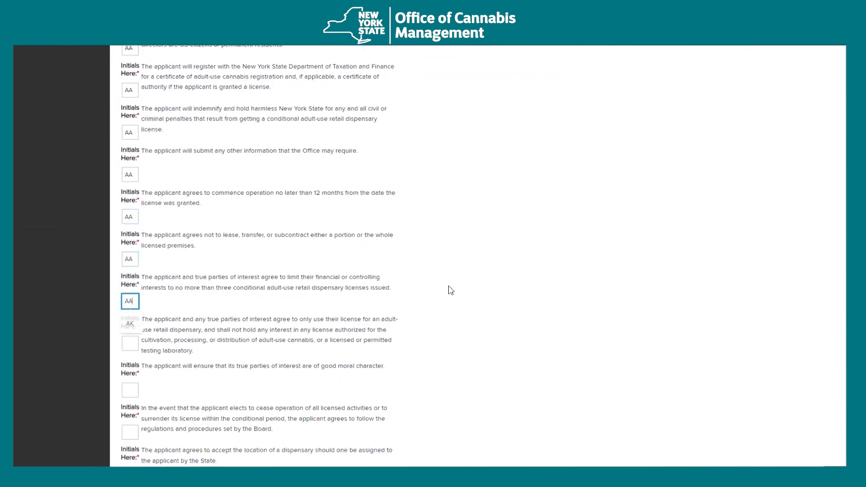
scroll(110, 252, "down", 3)
key("Tab")
type("AA")
key("Tab")
type("AA")
key("Tab")
type("AA")
left_click(131, 332)
type("AA")
key("Tab")
type("AA")
- Submit the completed Attestation page
left_click(183, 436)
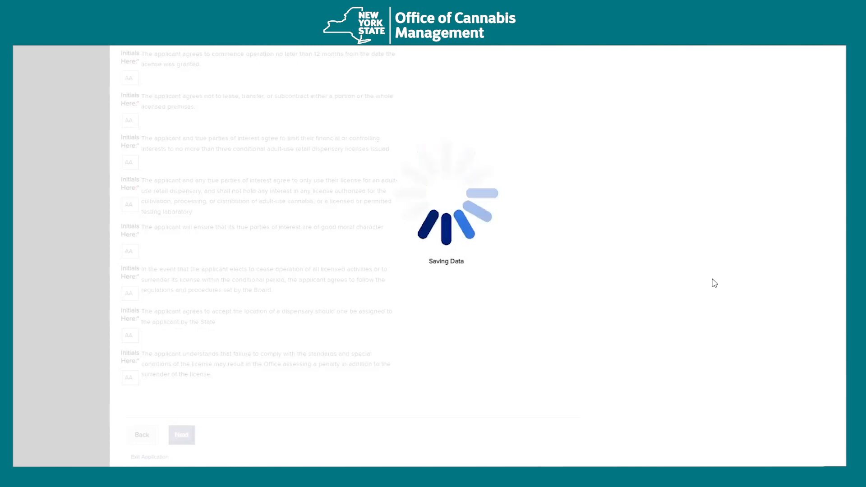
scroll(697, 285, "down", 4)
scroll(699, 284, "up", 3)
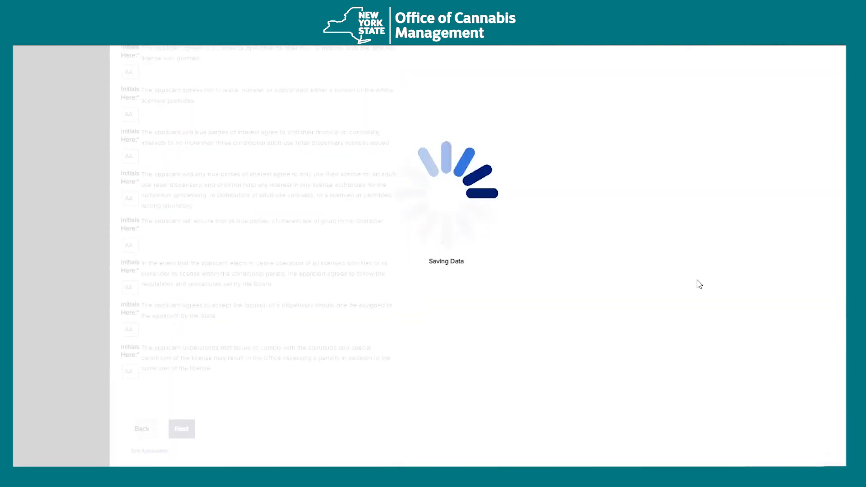